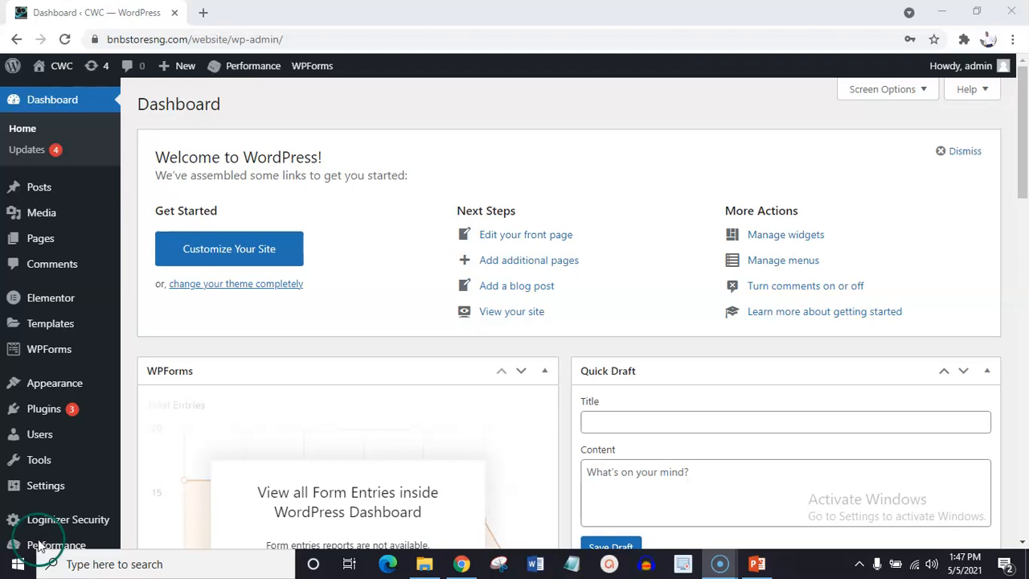
Search the plugin directory for "all in one", then install and activate the All-in-One WP Migration plugin.
{"action": "left_click_drag", "start_coordinate": [1026, 129], "coordinate": [1026, 194]}
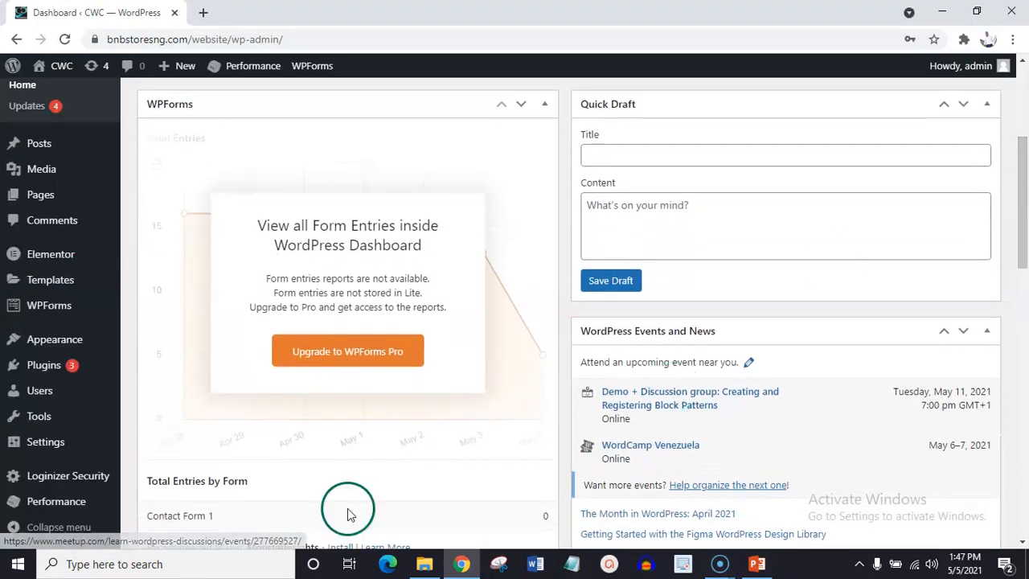
{"action": "mouse_move", "coordinate": [49, 375]}
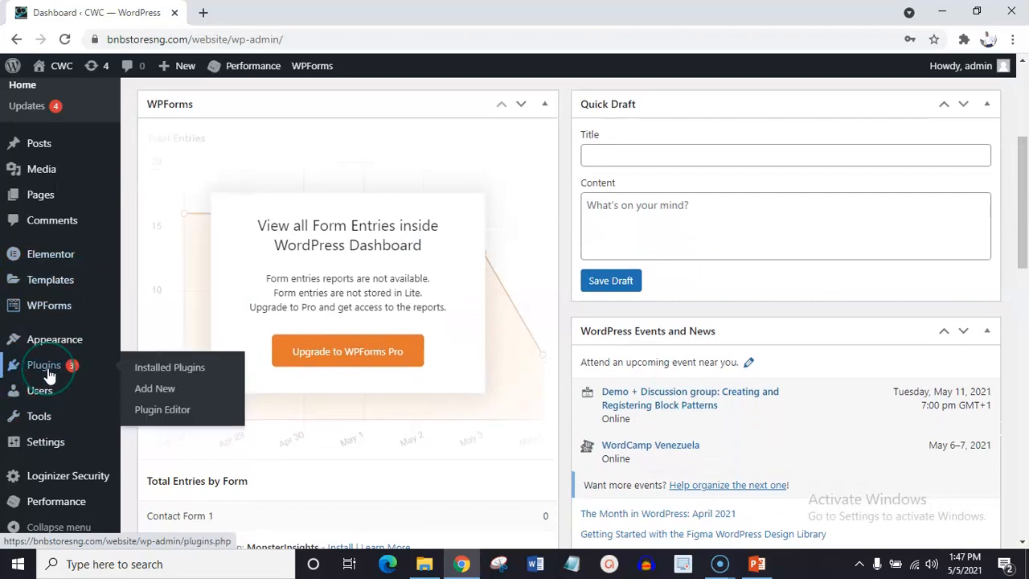
{"action": "left_click", "coordinate": [160, 376]}
{"action": "left_click", "coordinate": [162, 389]}
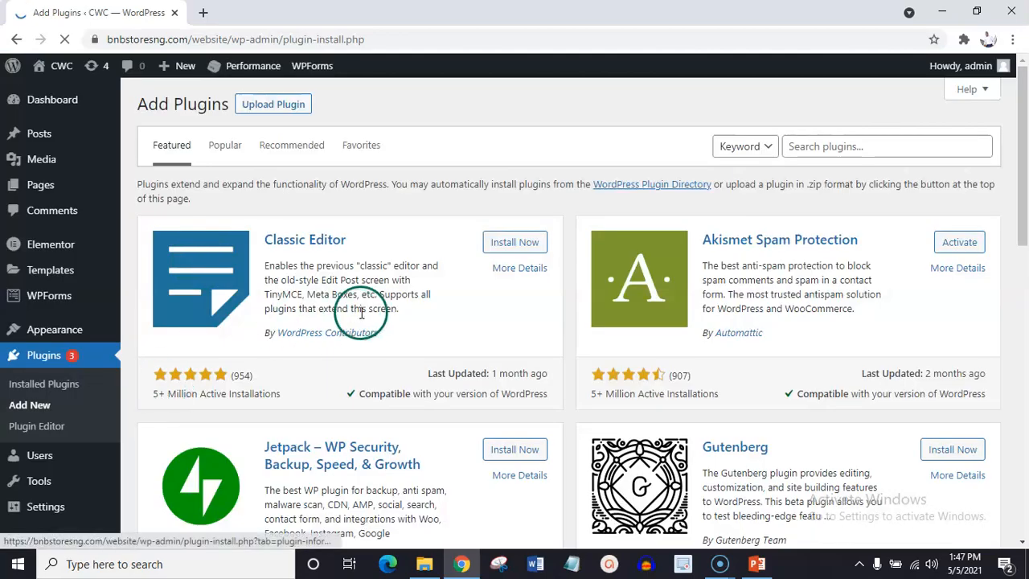
{"action": "left_click", "coordinate": [826, 148]}
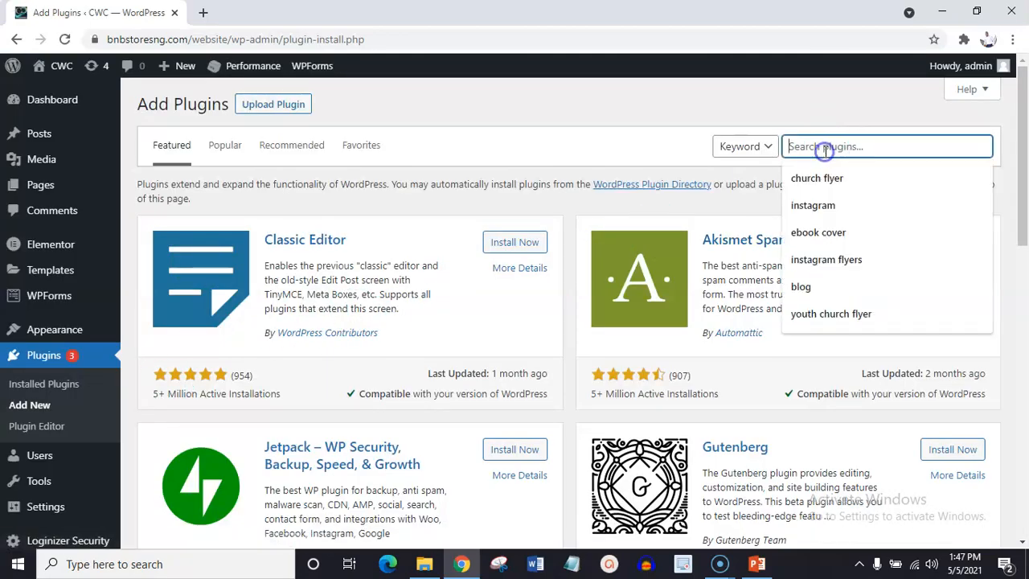
{"action": "type", "text": "all in one"}
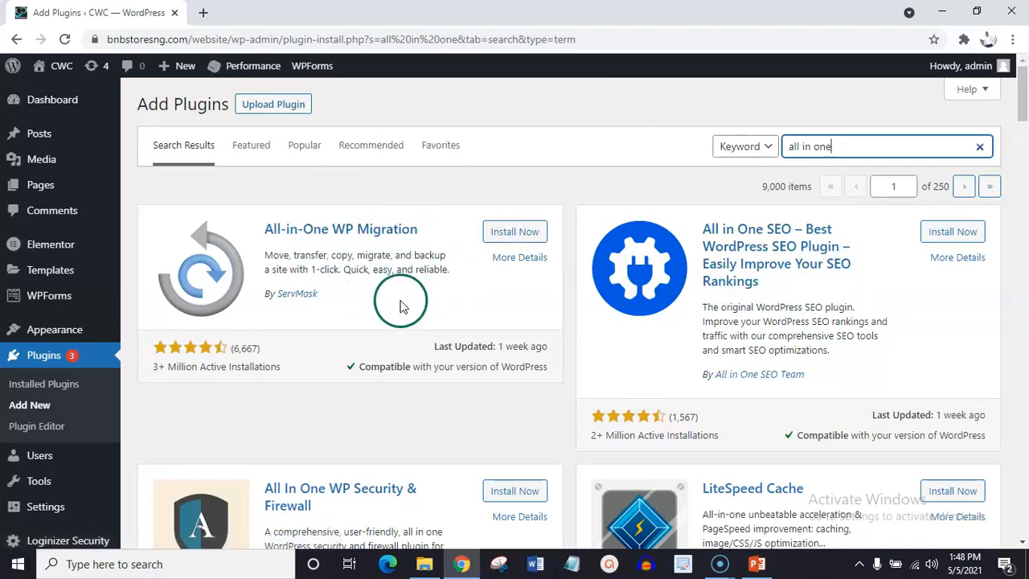
{"action": "left_click", "coordinate": [510, 234]}
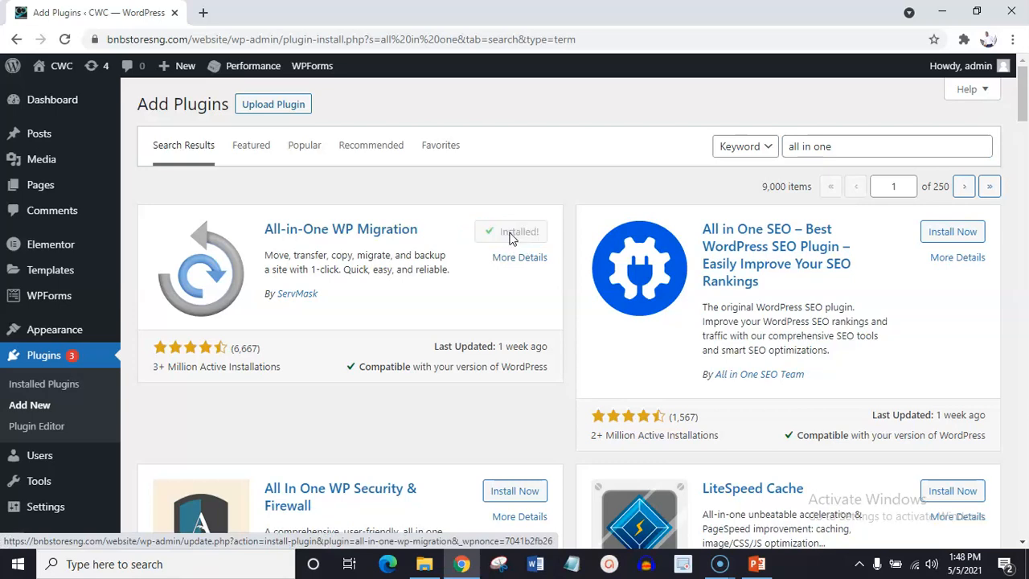
{"action": "left_click", "coordinate": [523, 232]}
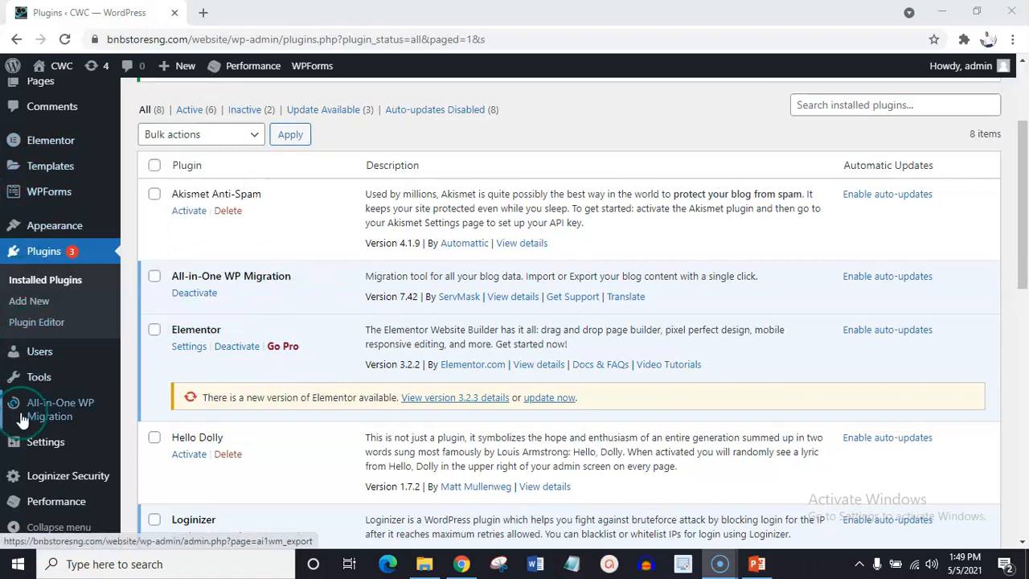
Export the whole site to a file with All-in-One WP Migration and close the download dialog.
{"action": "mouse_move", "coordinate": [34, 409]}
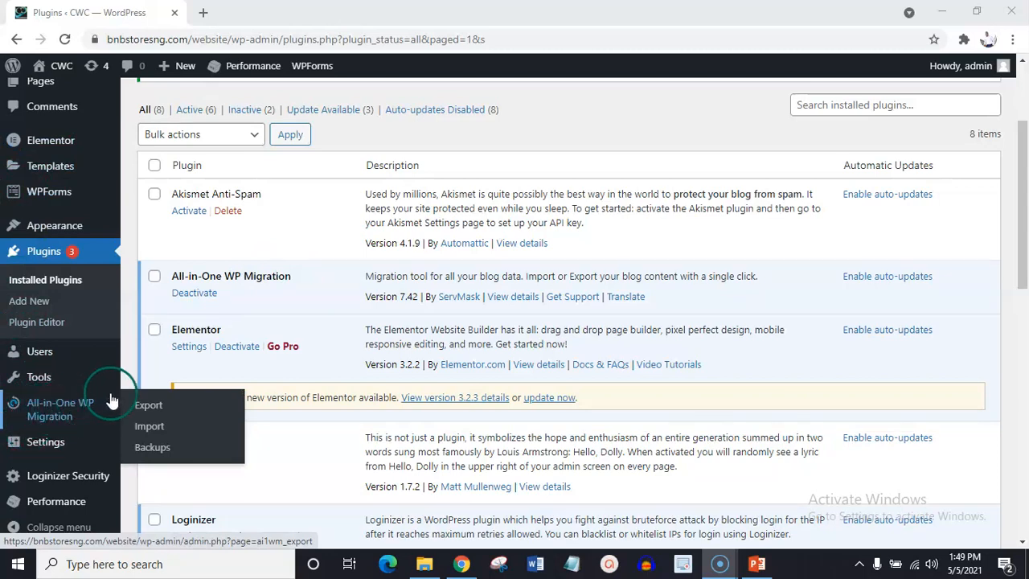
{"action": "left_click", "coordinate": [153, 408]}
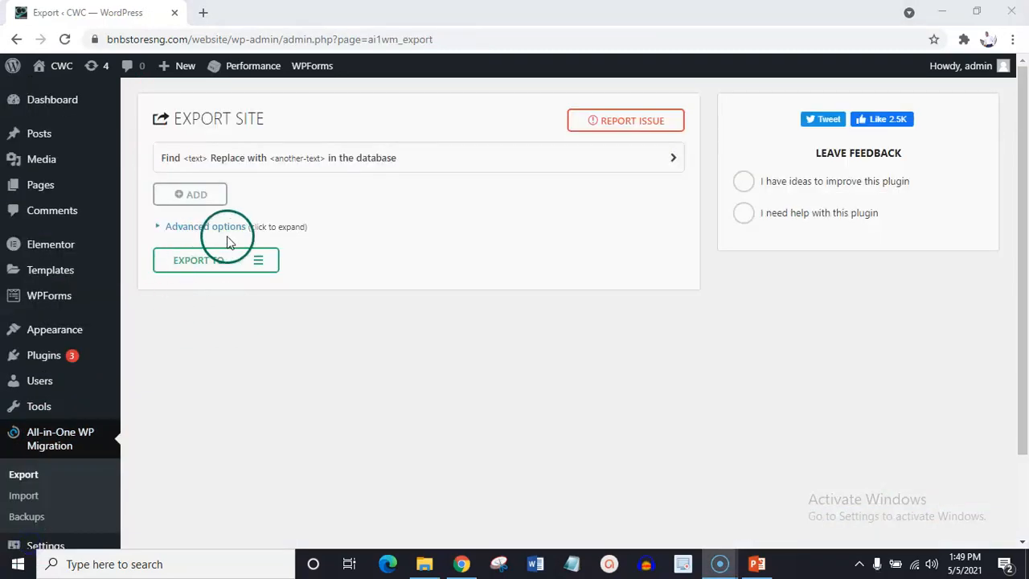
{"action": "left_click", "coordinate": [259, 261]}
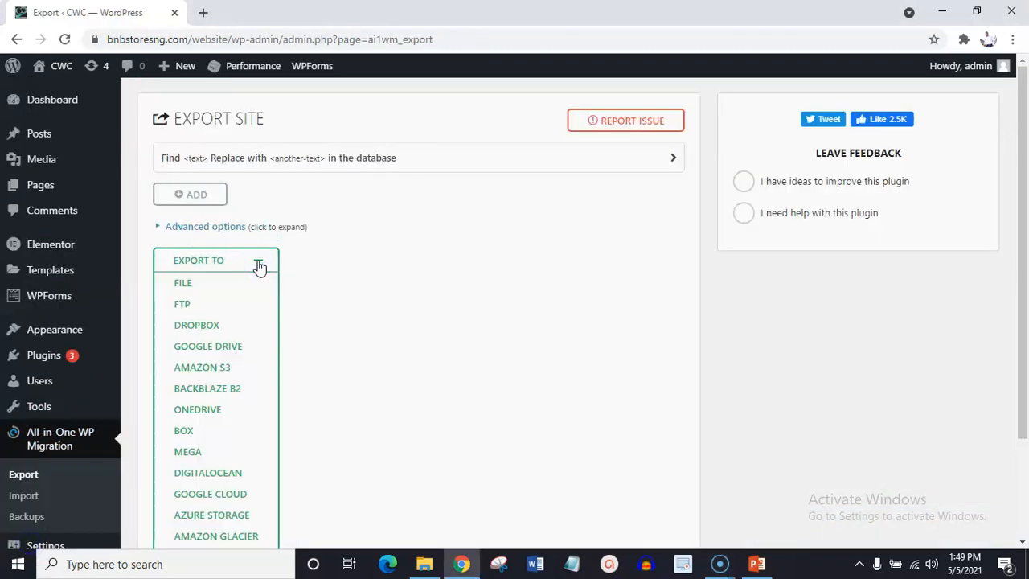
{"action": "left_click", "coordinate": [182, 287]}
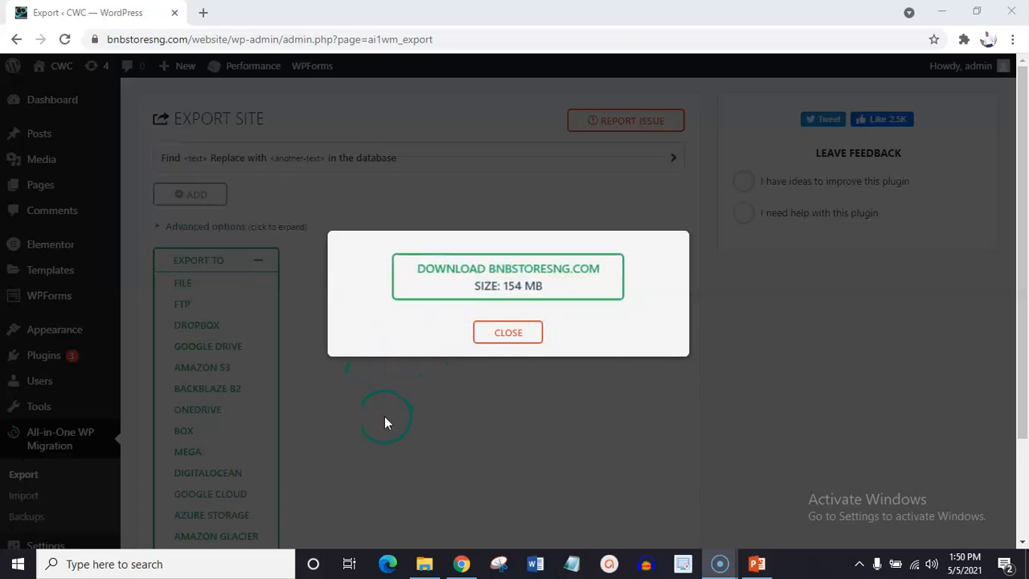
{"action": "left_click", "coordinate": [508, 333]}
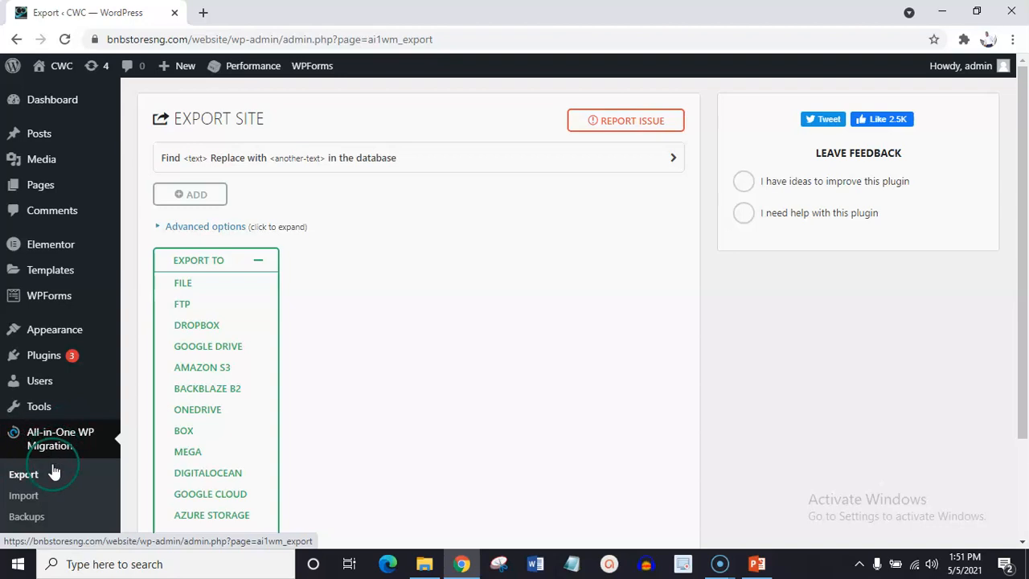
Label the newly created site backup "bnb_backup" in the All-in-One WP Migration backups list.
{"action": "left_click", "coordinate": [31, 519]}
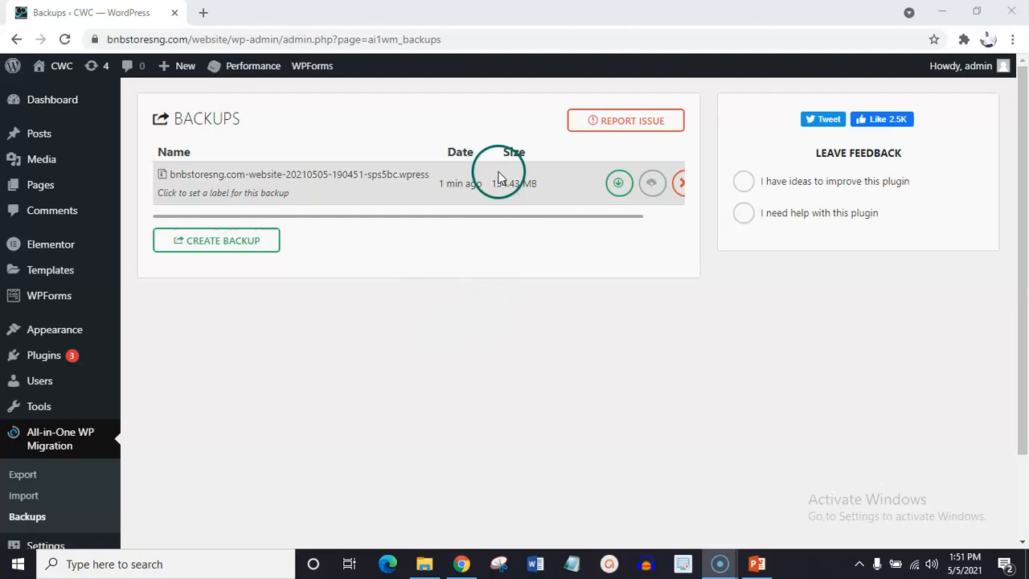
{"action": "left_click", "coordinate": [291, 194]}
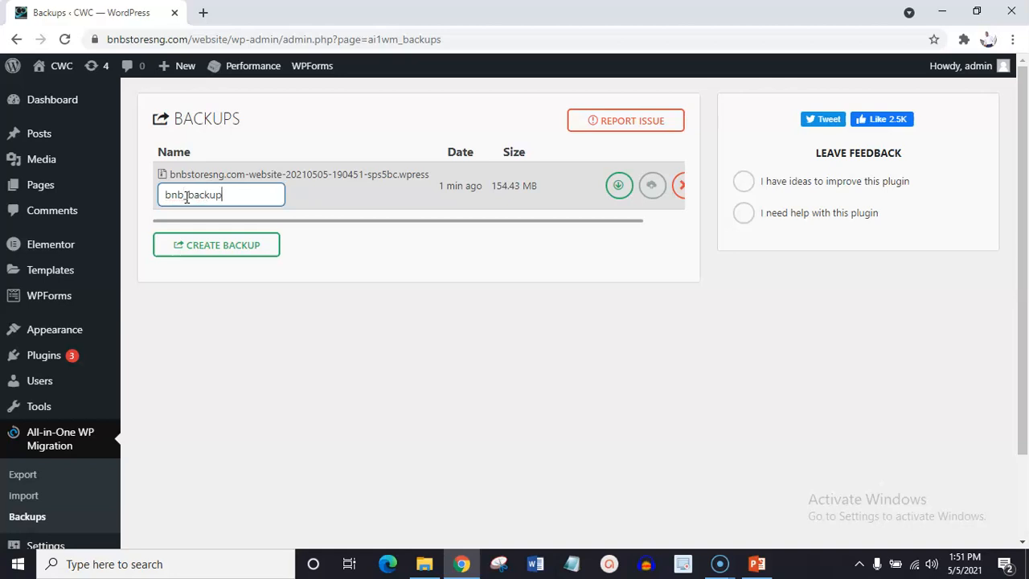
{"action": "key", "text": "Return"}
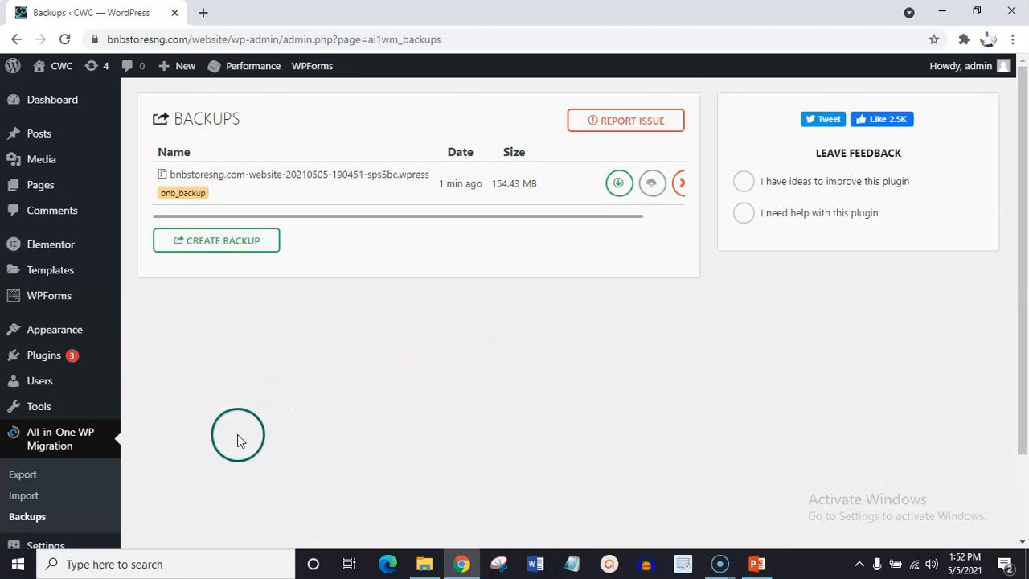
{"action": "left_click", "coordinate": [37, 553]}
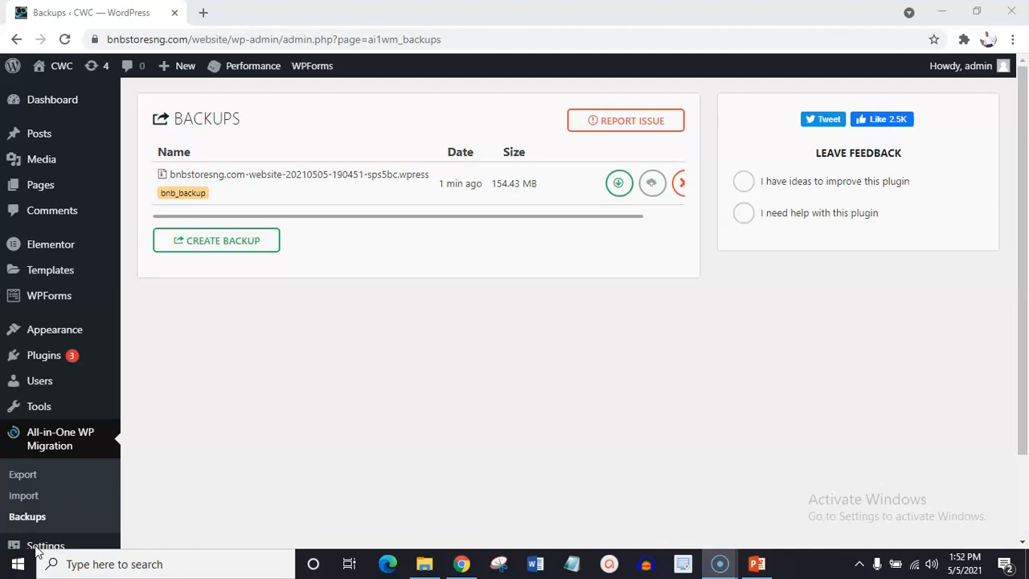
Search the plugin directory for "wp reset", then install and activate WP Reset – Most Advanced WordPress Reset Tool.
{"action": "mouse_move", "coordinate": [104, 362]}
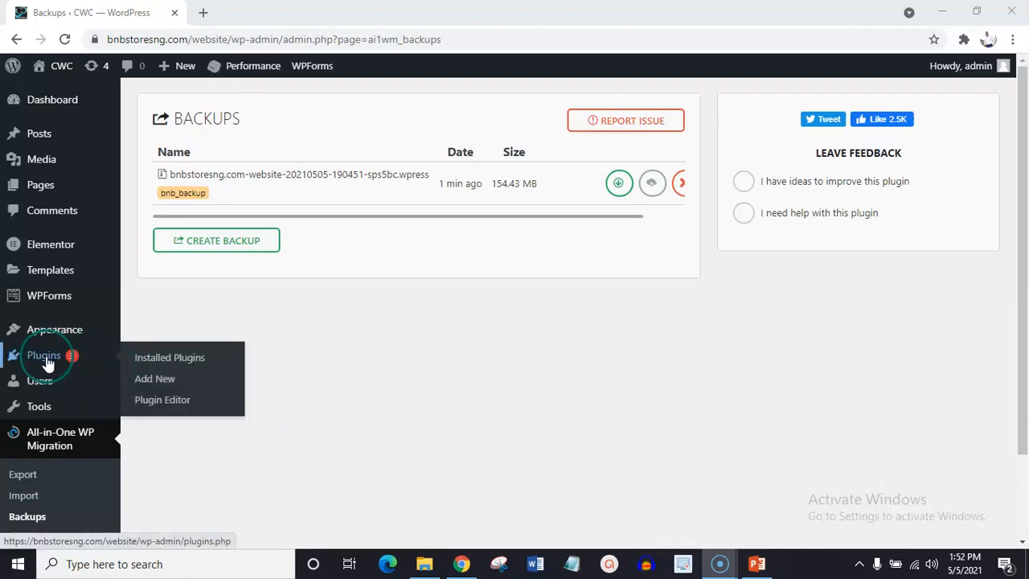
{"action": "left_click", "coordinate": [159, 384]}
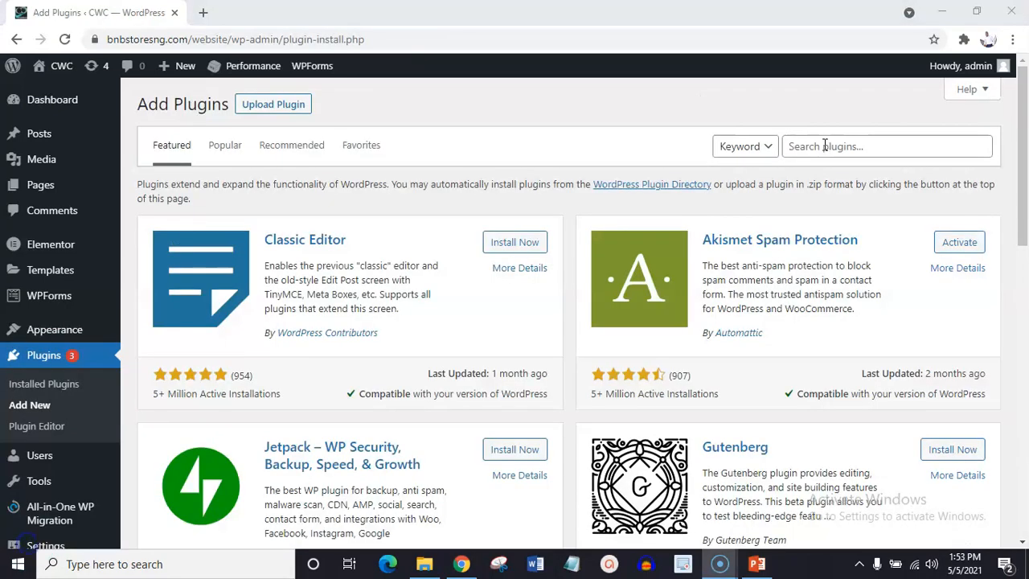
{"action": "left_click", "coordinate": [824, 146]}
{"action": "type", "text": "wp"}
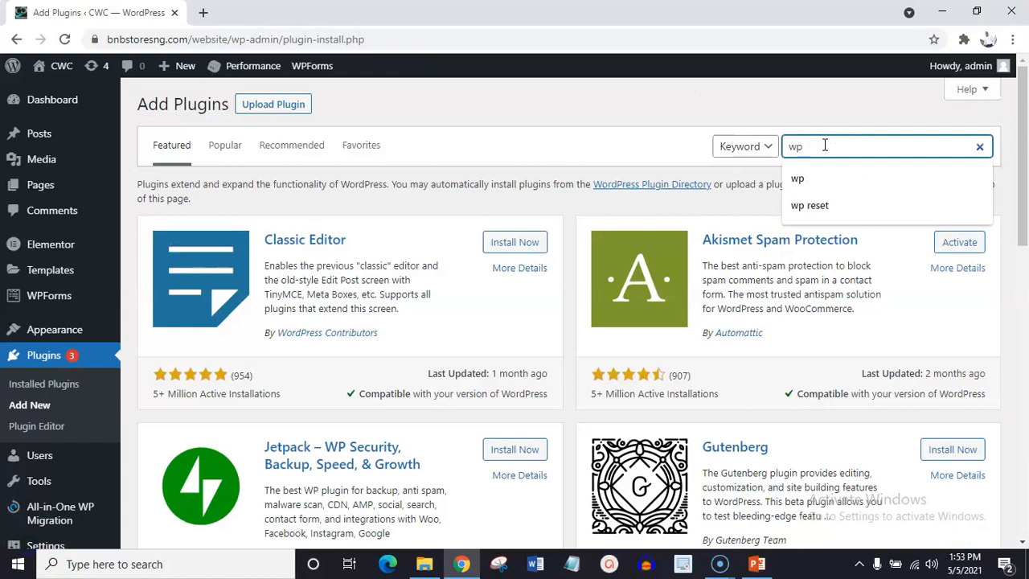
{"action": "left_click", "coordinate": [813, 203]}
{"action": "left_click", "coordinate": [826, 146]}
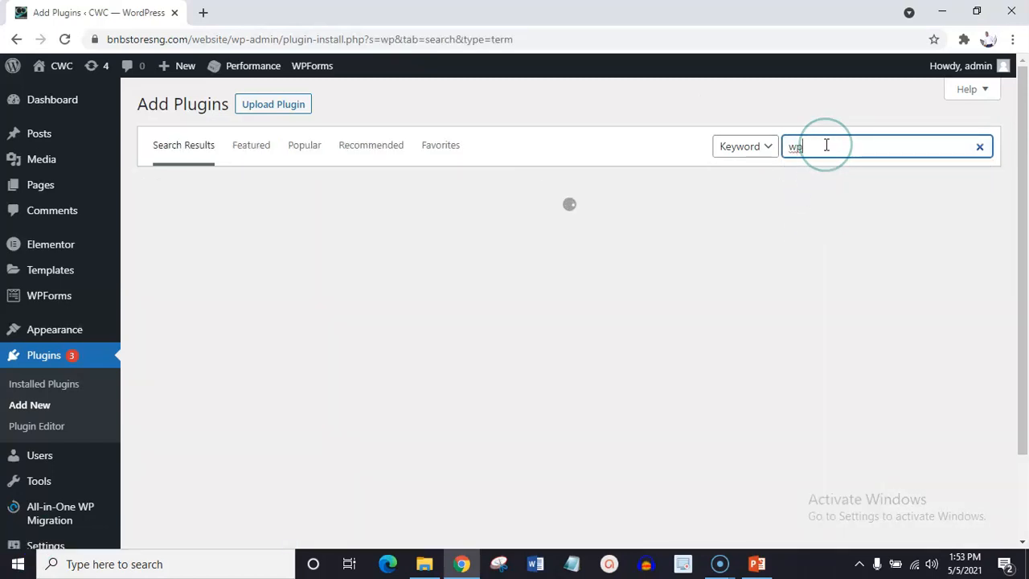
{"action": "type", "text": "reset"}
{"action": "left_click", "coordinate": [581, 209]}
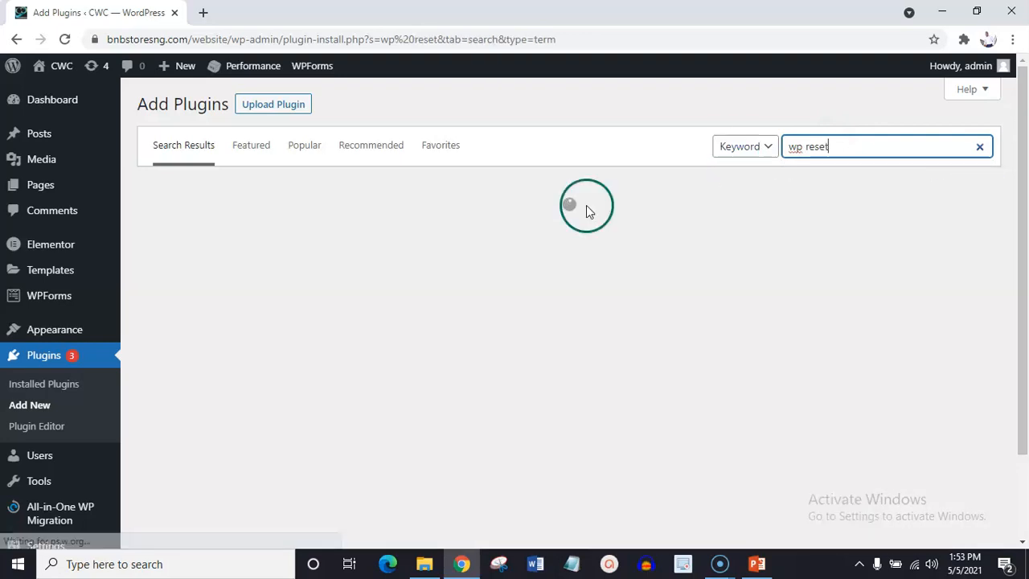
{"action": "left_click", "coordinate": [419, 336]}
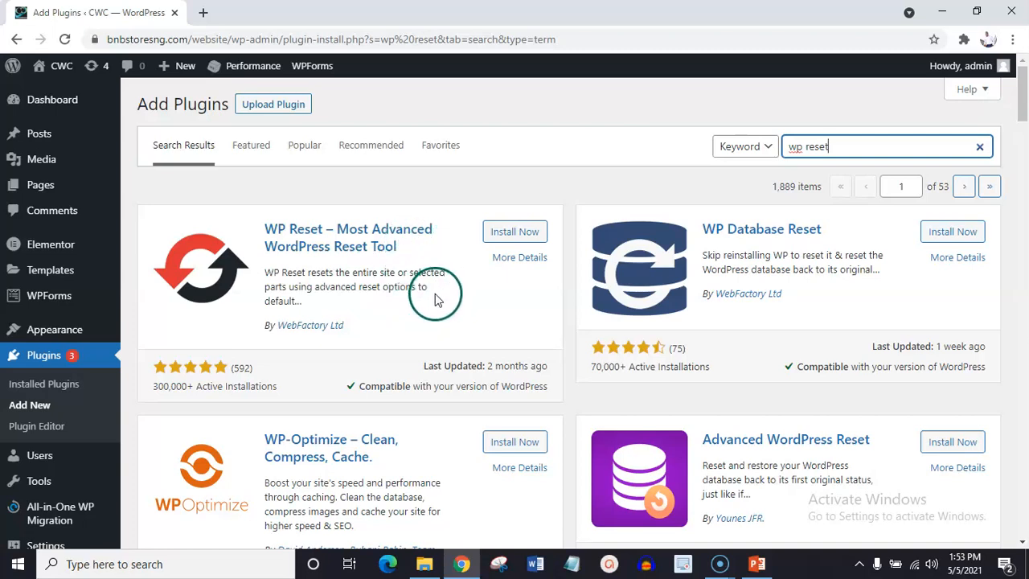
{"action": "left_click", "coordinate": [514, 235]}
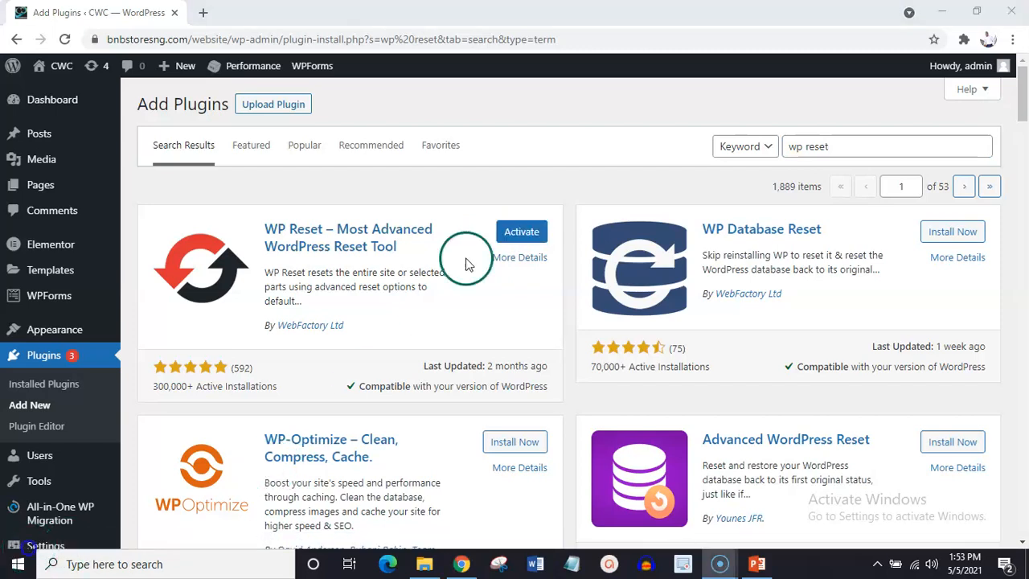
{"action": "left_click", "coordinate": [520, 235]}
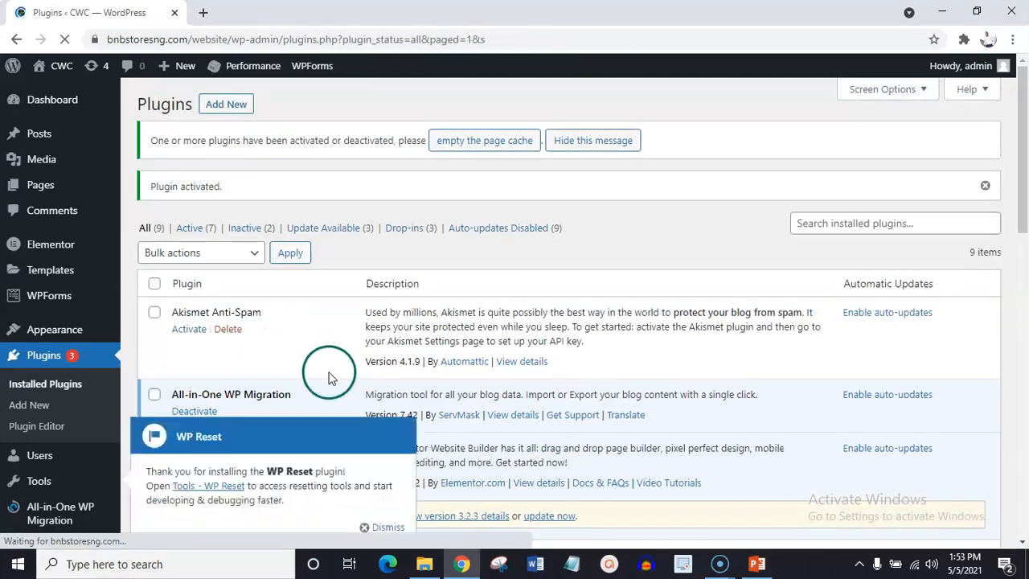
Dismiss the WP Reset welcome notice and open the WP Reset tools from the installed plugins list.
{"action": "left_click_drag", "start_coordinate": [1023, 133], "coordinate": [1025, 261]}
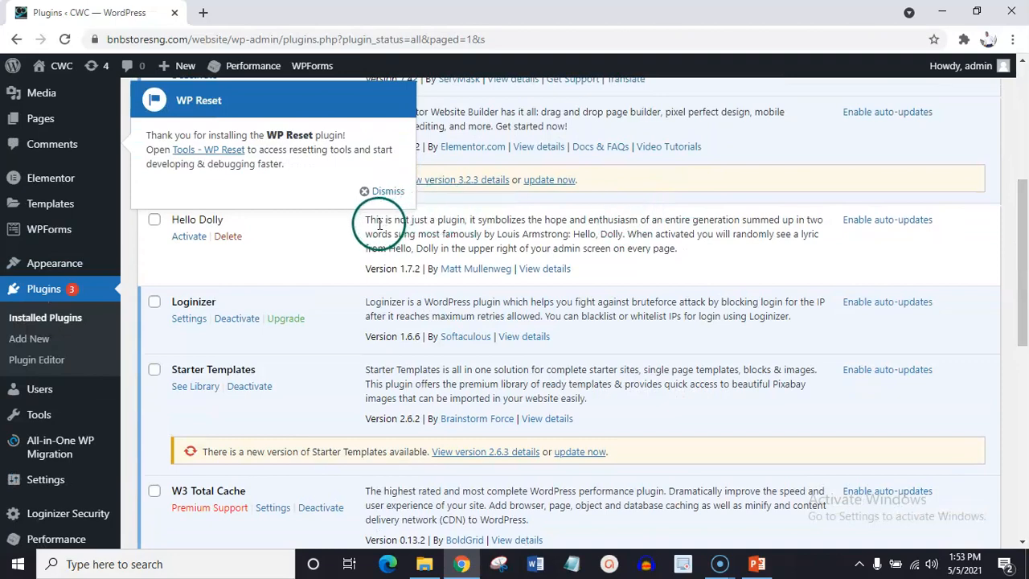
{"action": "left_click", "coordinate": [367, 193]}
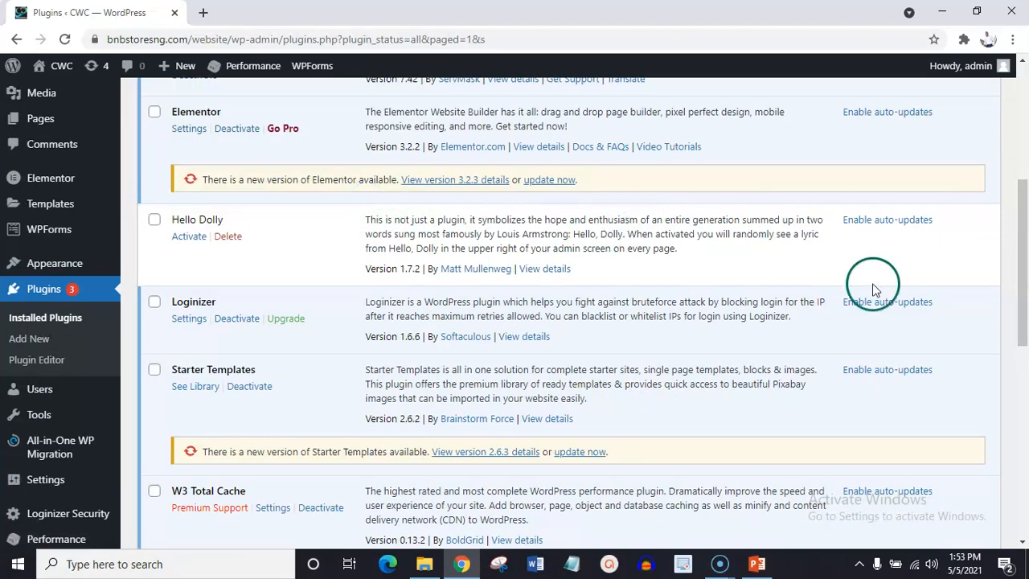
{"action": "left_click_drag", "start_coordinate": [1025, 260], "coordinate": [1026, 466]}
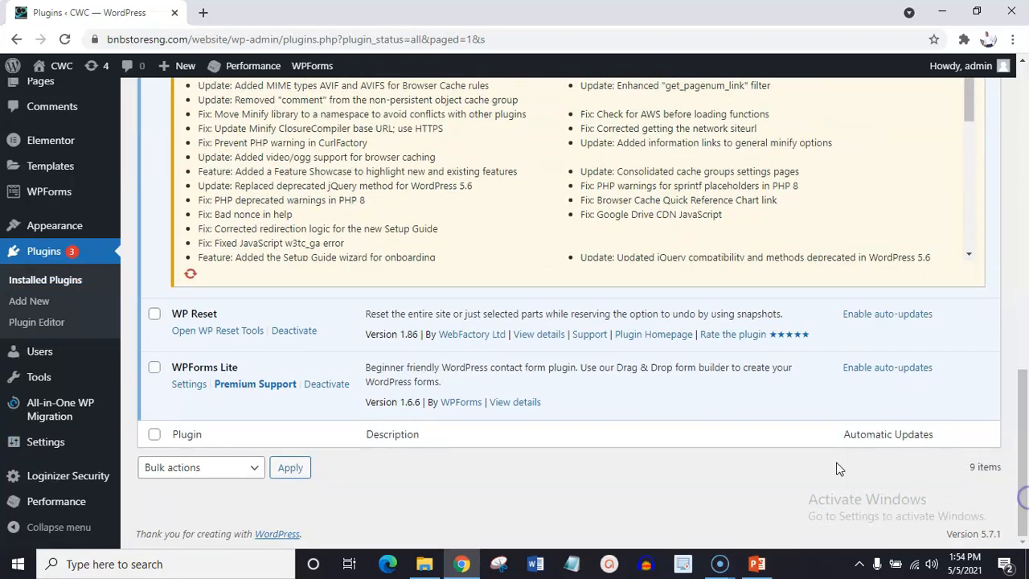
{"action": "left_click", "coordinate": [203, 336]}
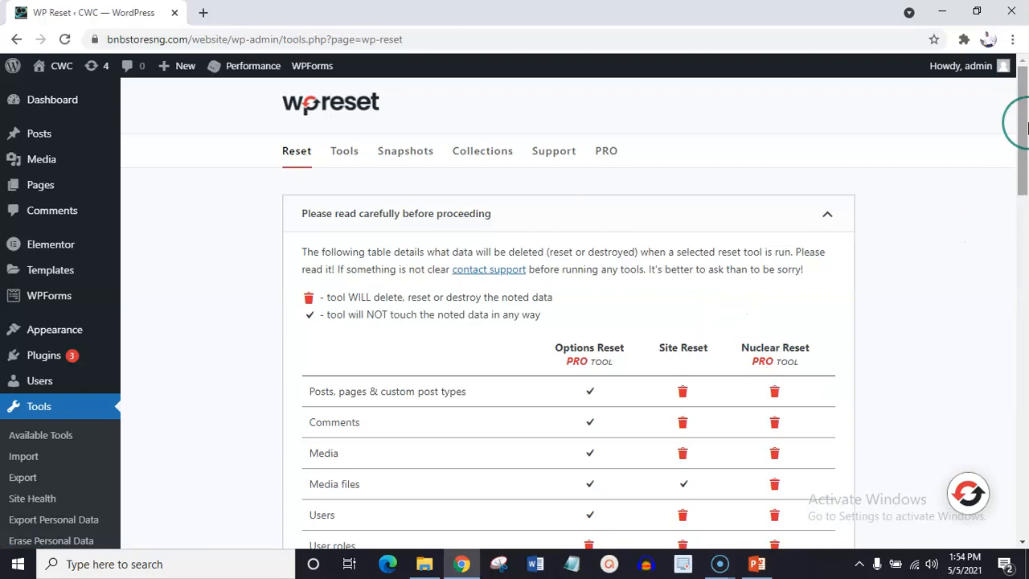
Enter "reset" in the confirmation field of the Site Reset section.
{"action": "left_click_drag", "start_coordinate": [1027, 123], "coordinate": [1026, 459]}
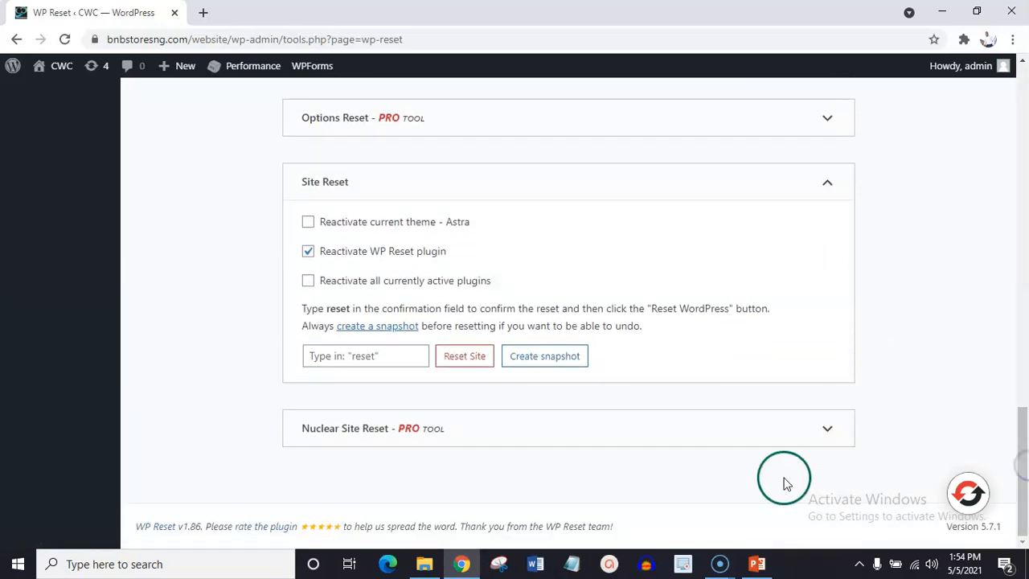
{"action": "left_click", "coordinate": [366, 357]}
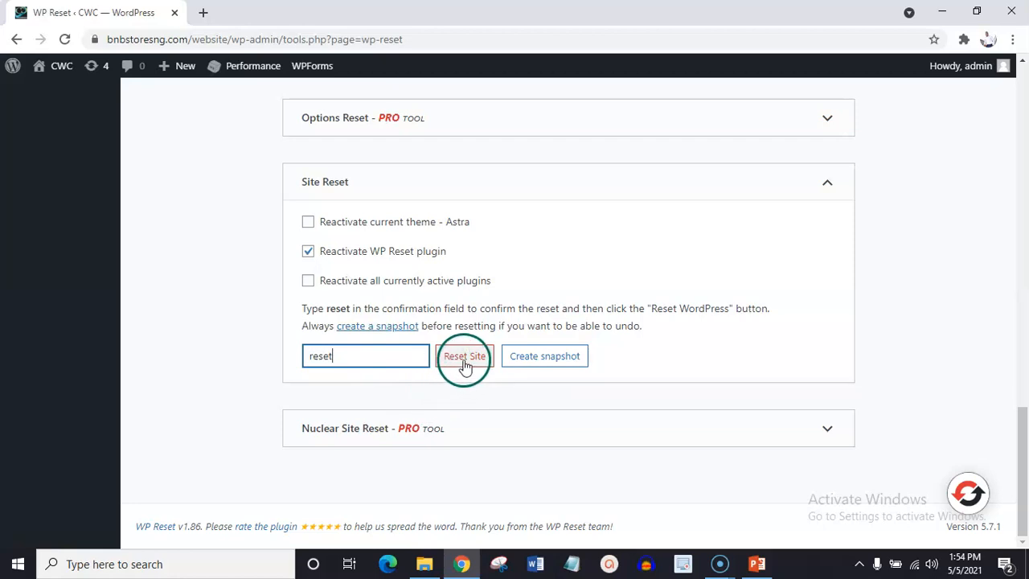
{"action": "left_click_drag", "start_coordinate": [1009, 447], "coordinate": [1025, 102]}
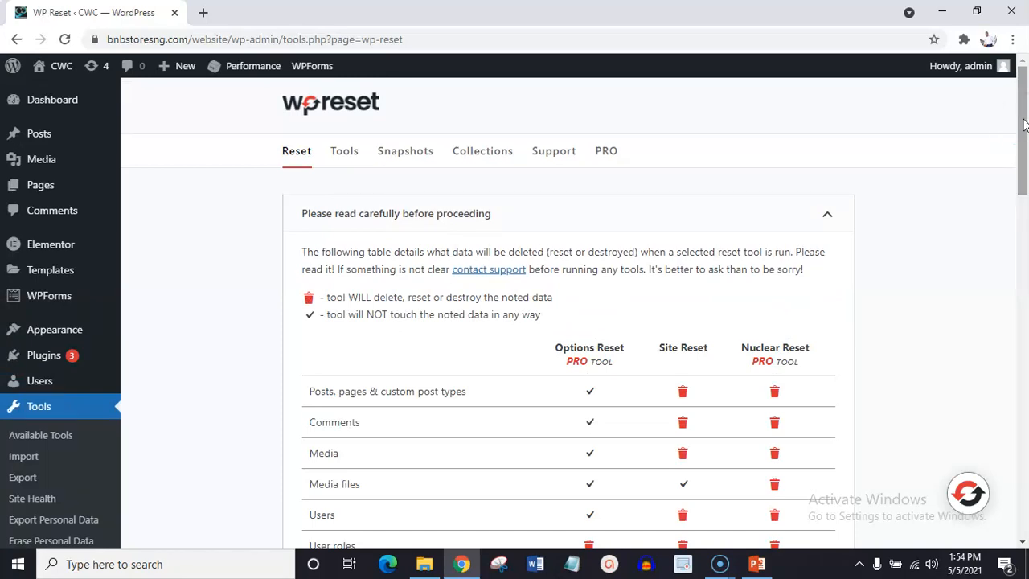
{"action": "left_click_drag", "start_coordinate": [1024, 124], "coordinate": [1024, 475]}
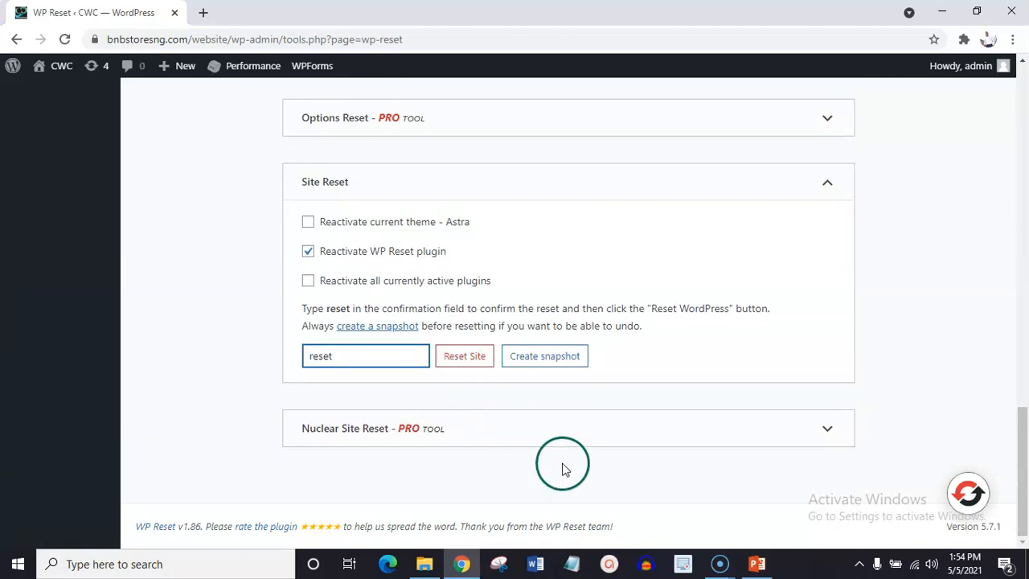
{"action": "left_click_drag", "start_coordinate": [1025, 482], "coordinate": [1026, 98]}
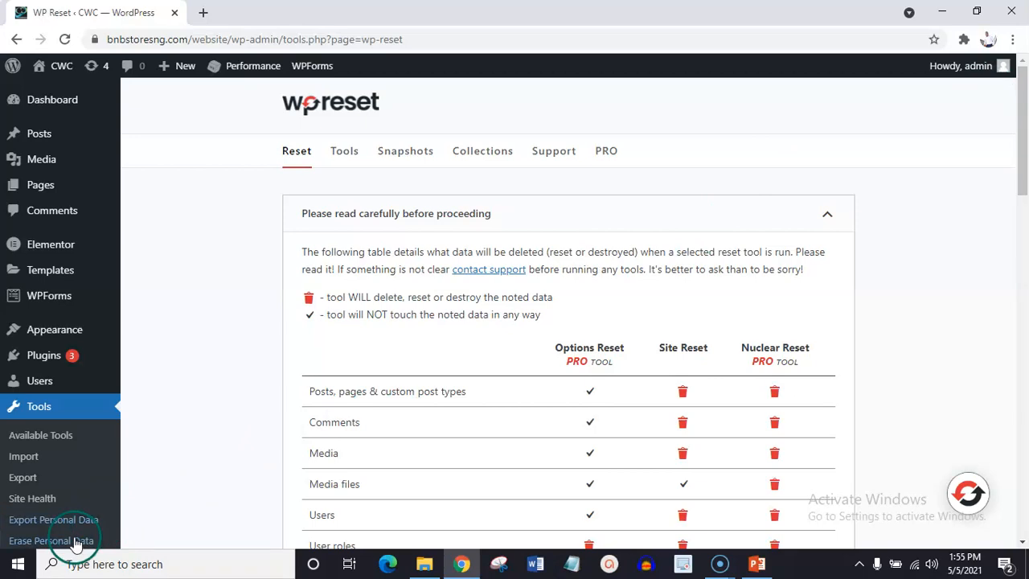
{"action": "left_click", "coordinate": [28, 553]}
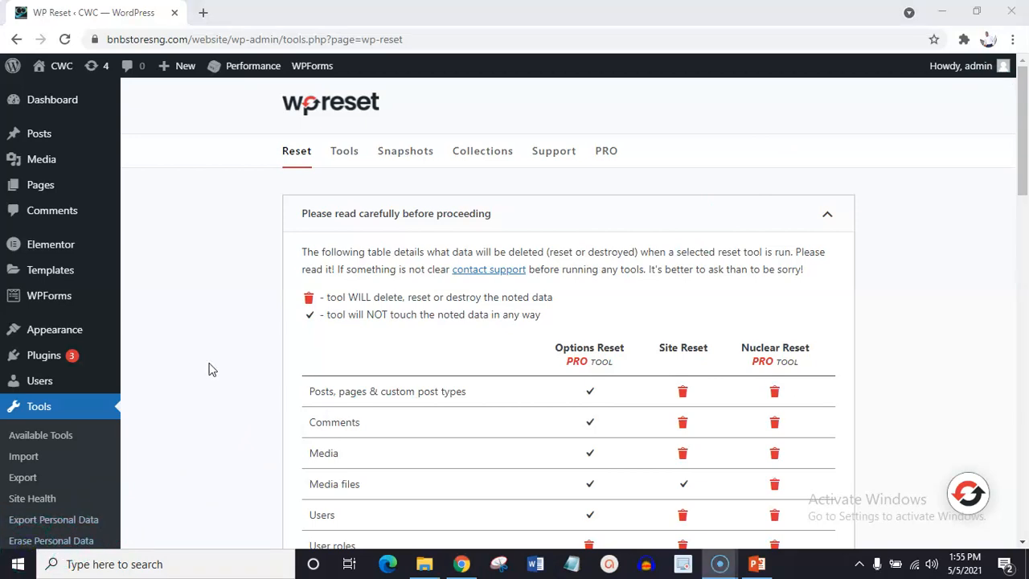
Open the live CWC site in a separate browser tab and look over its homepage.
{"action": "right_click", "coordinate": [65, 75]}
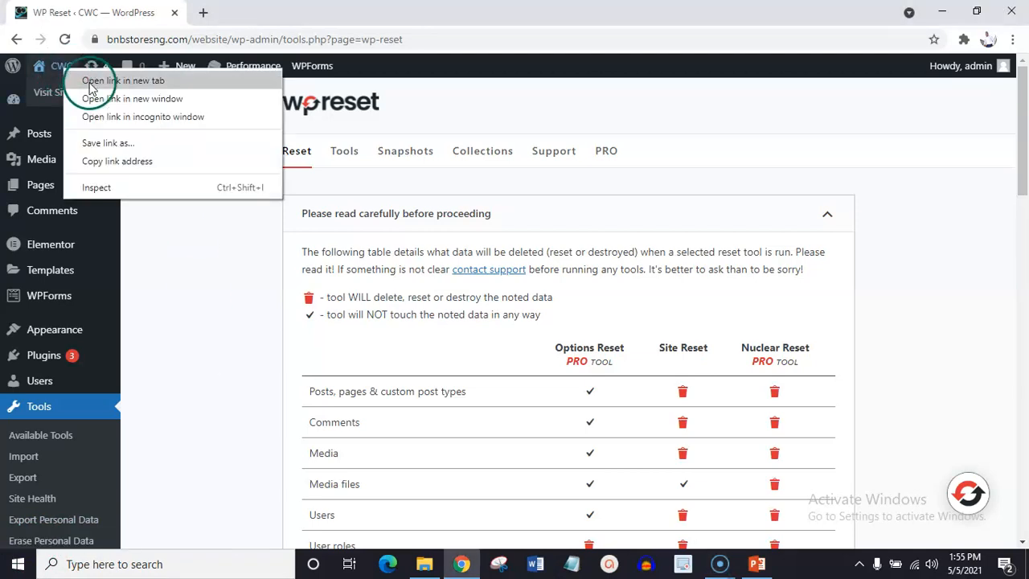
{"action": "left_click", "coordinate": [90, 82]}
{"action": "left_click", "coordinate": [253, 10]}
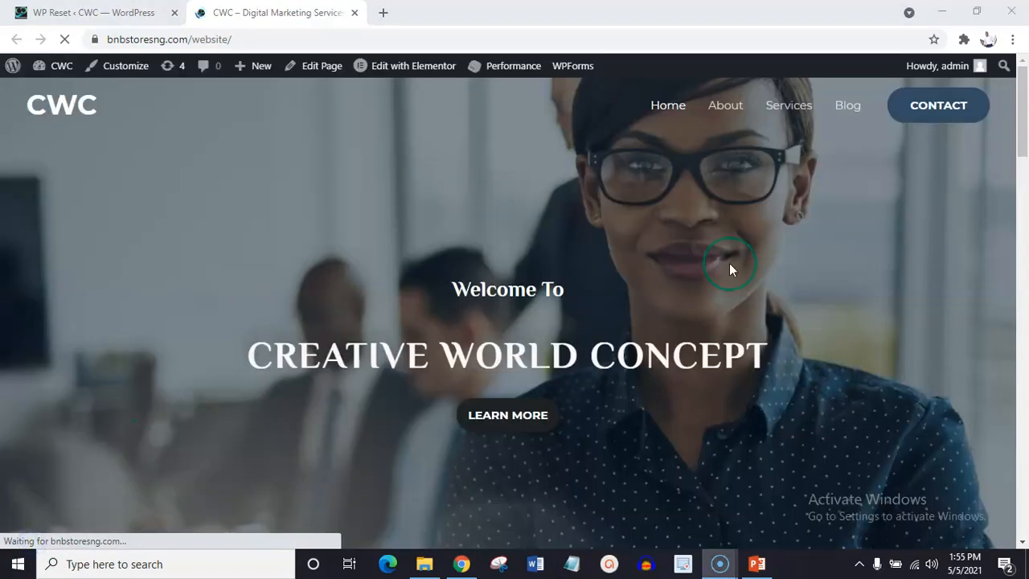
{"action": "left_click_drag", "start_coordinate": [1025, 123], "coordinate": [1021, 81]}
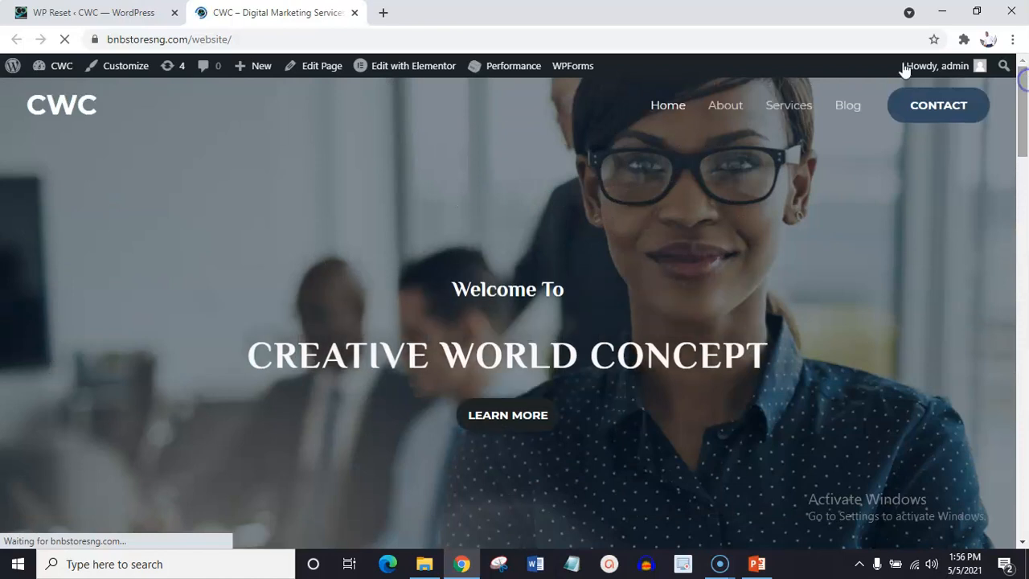
Return to the WordPress admin, search the plugin directory for "smartsupp", then install and activate Smartsupp Live Chat.
{"action": "left_click", "coordinate": [97, 12]}
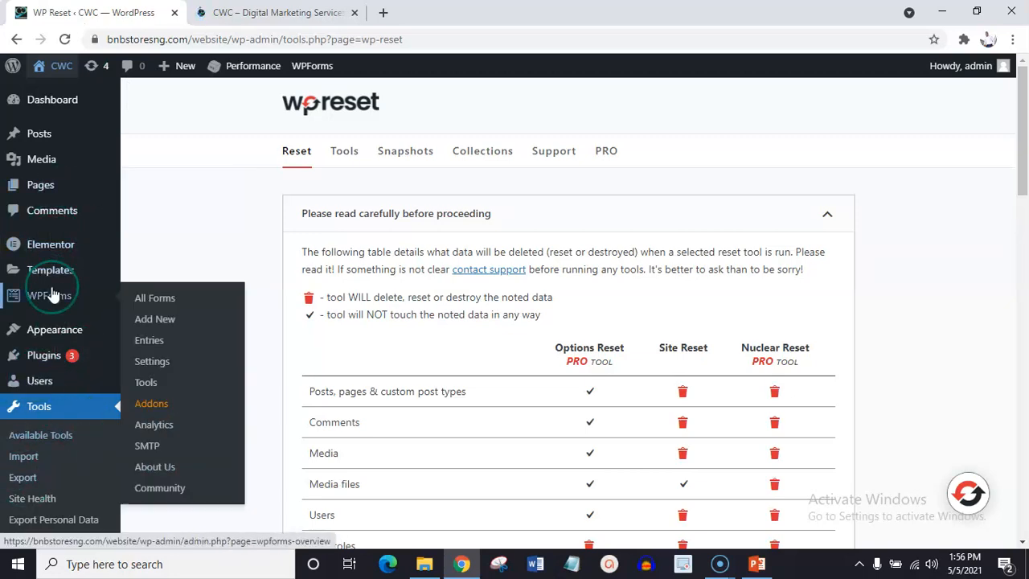
{"action": "mouse_move", "coordinate": [65, 359]}
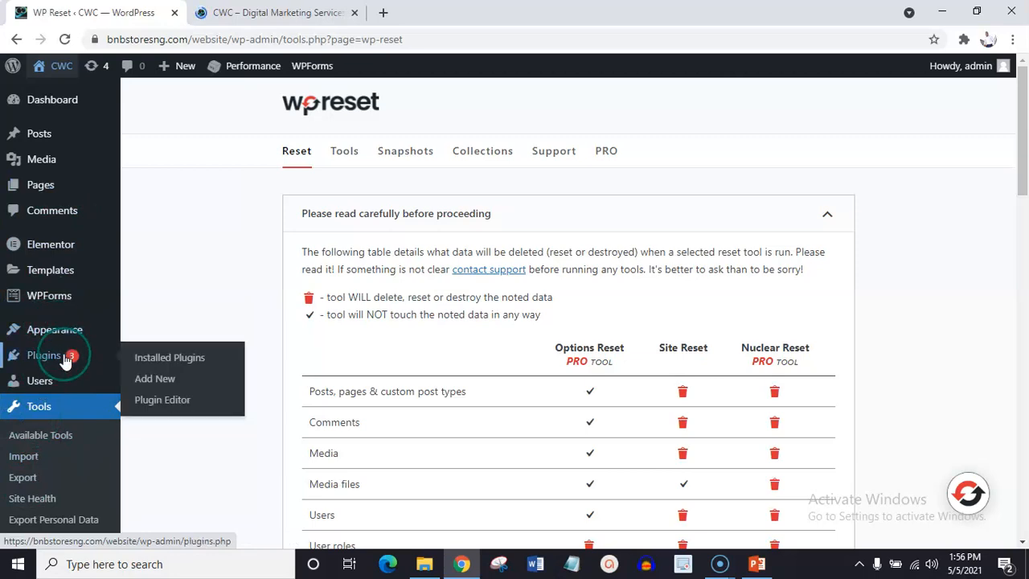
{"action": "left_click", "coordinate": [163, 381]}
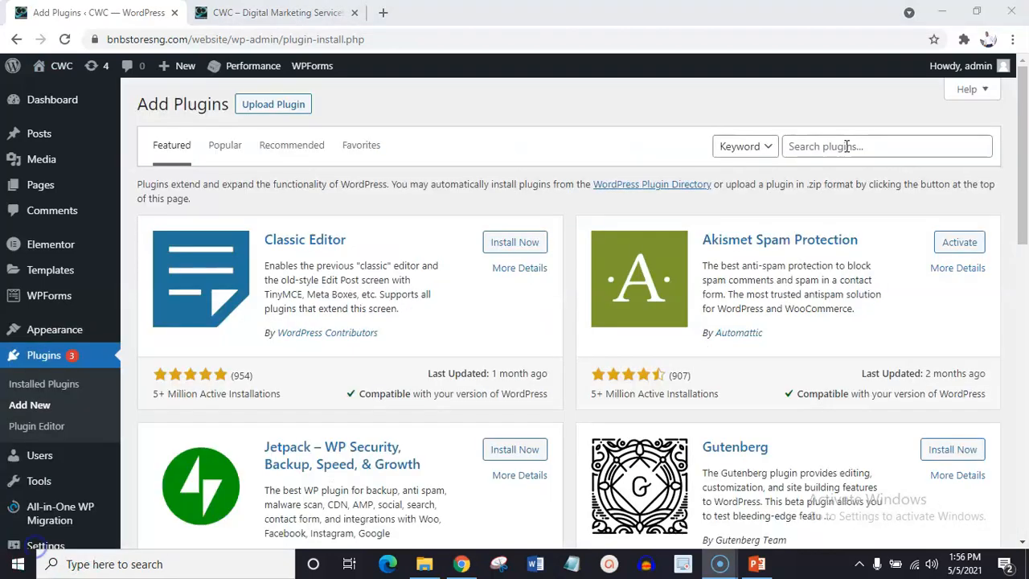
{"action": "left_click", "coordinate": [847, 146]}
{"action": "type", "text": "smartsupp"}
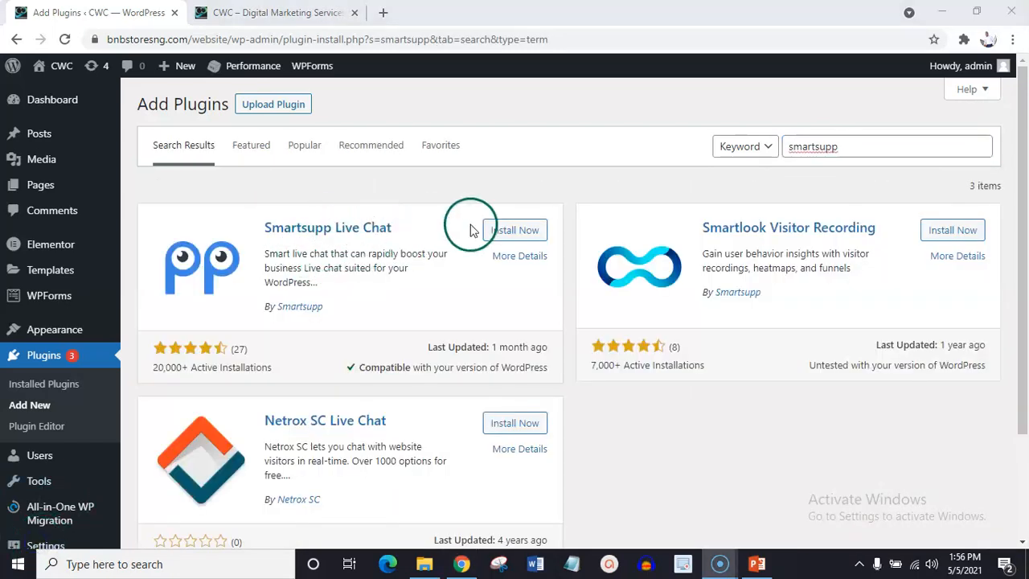
{"action": "left_click", "coordinate": [519, 234]}
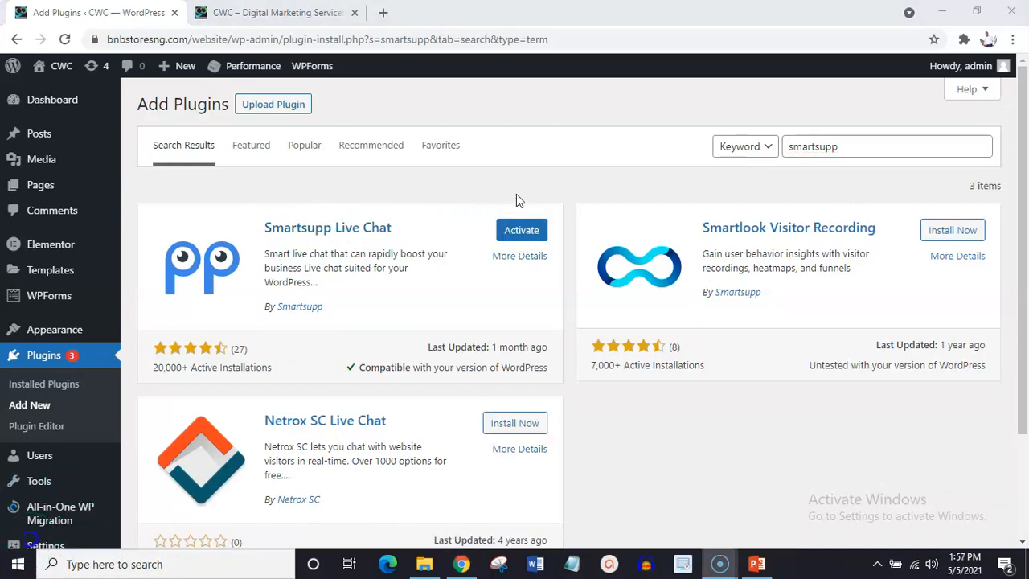
{"action": "left_click", "coordinate": [519, 235]}
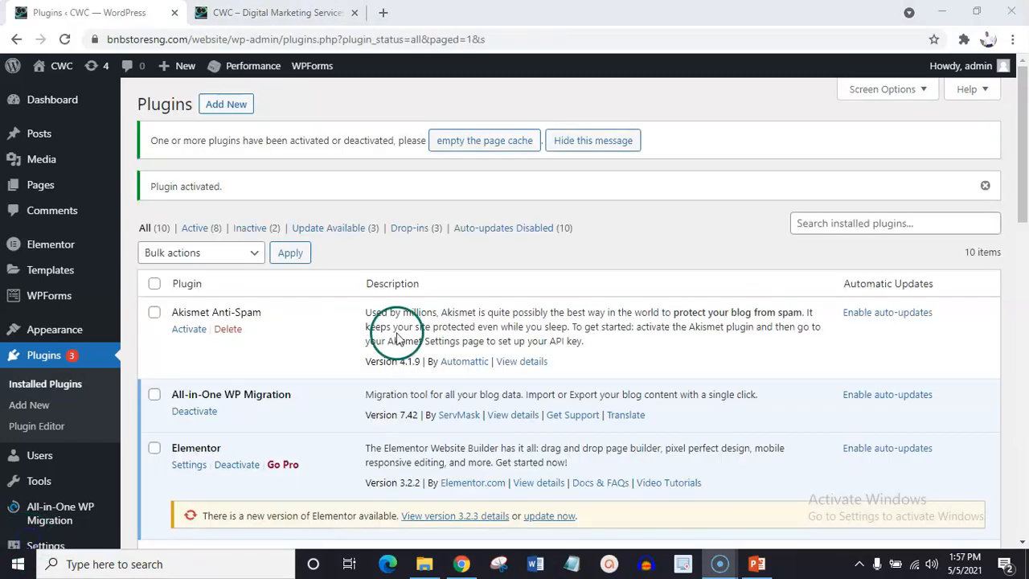
Open the Smartsupp plugin page and create a free account with the owner's e-mail and a password.
{"action": "left_click_drag", "start_coordinate": [1024, 115], "coordinate": [1026, 193]}
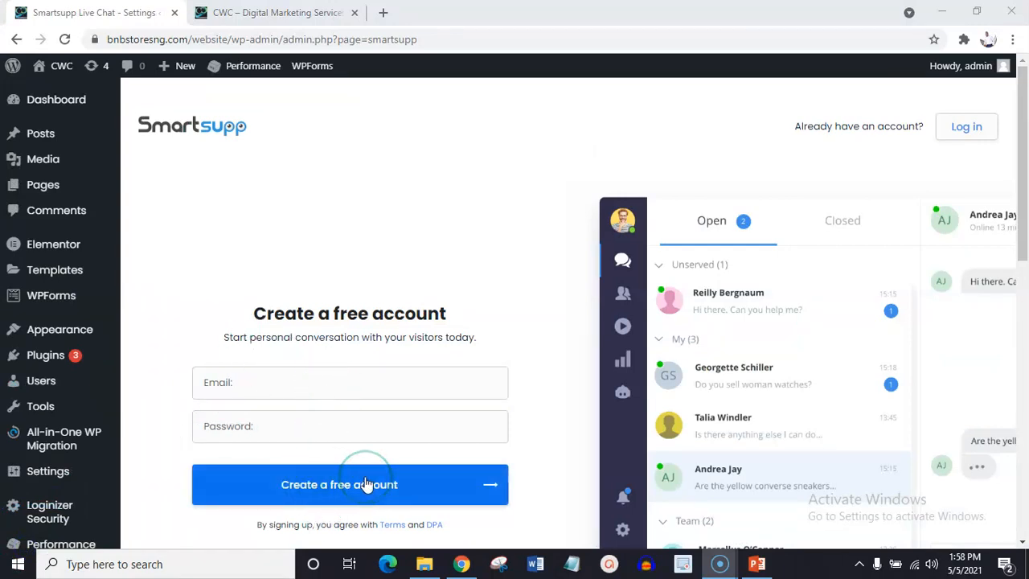
{"action": "left_click", "coordinate": [309, 384]}
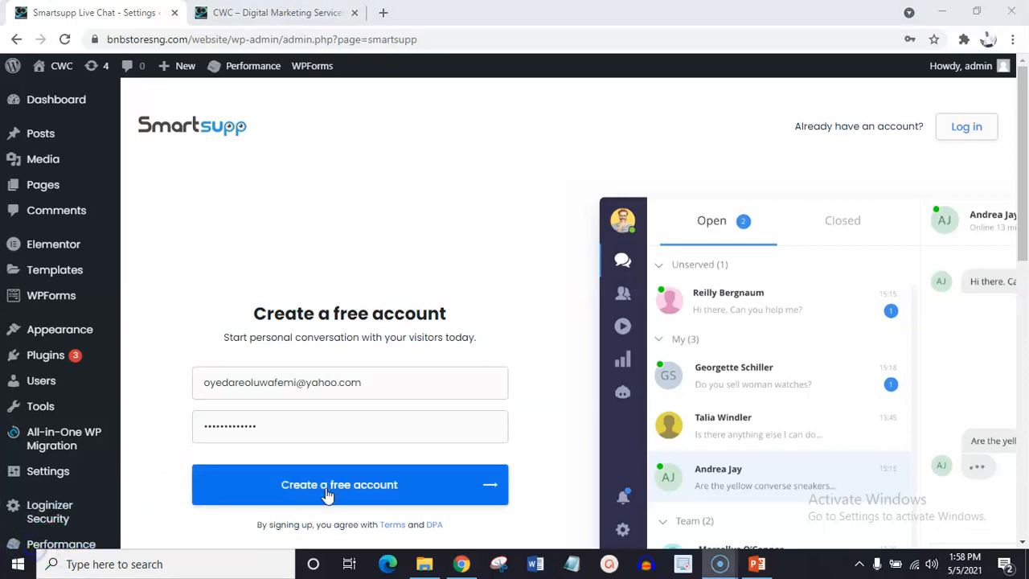
{"action": "left_click", "coordinate": [327, 494]}
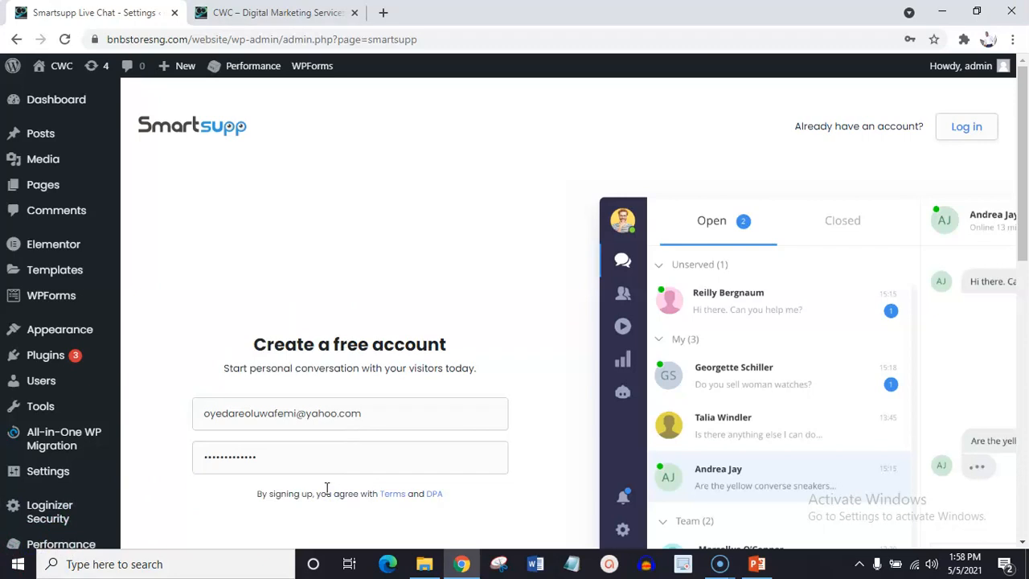
Go to the Smartsupp visitor chat dashboard and log in with the account e-mail and password, in English with Online status.
{"action": "left_click_drag", "start_coordinate": [1024, 218], "coordinate": [1026, 255]}
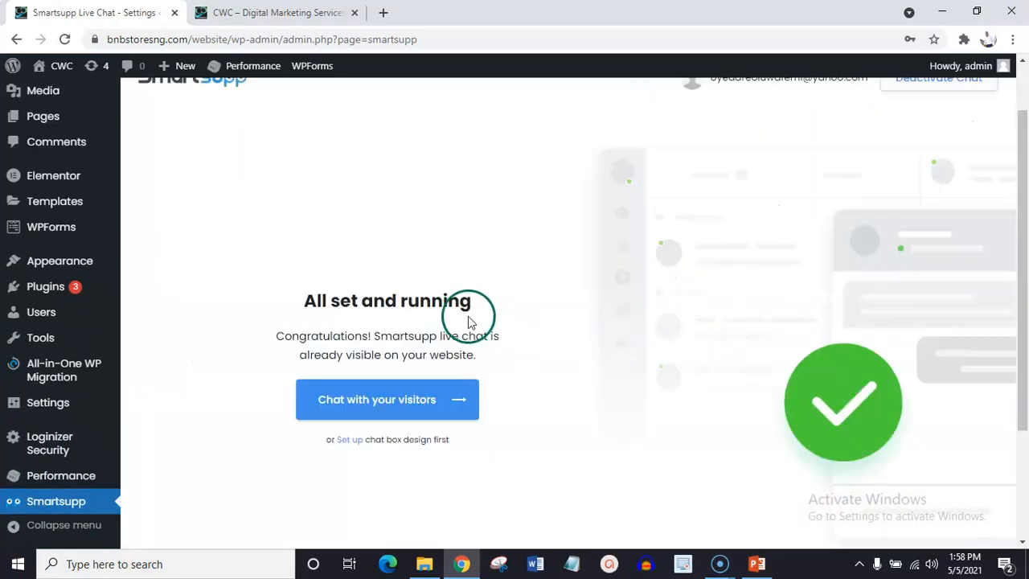
{"action": "left_click", "coordinate": [383, 410]}
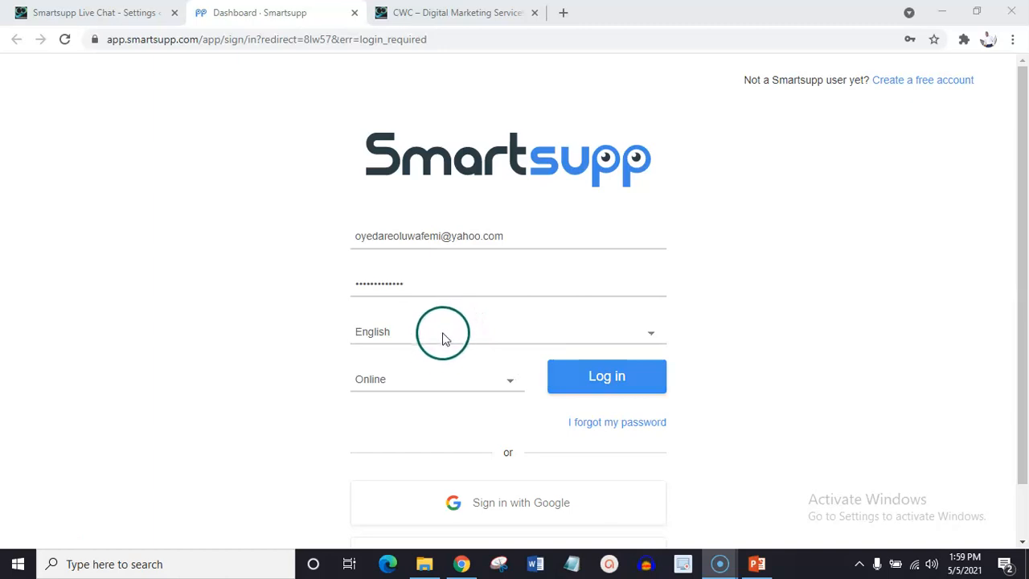
{"action": "left_click", "coordinate": [592, 389]}
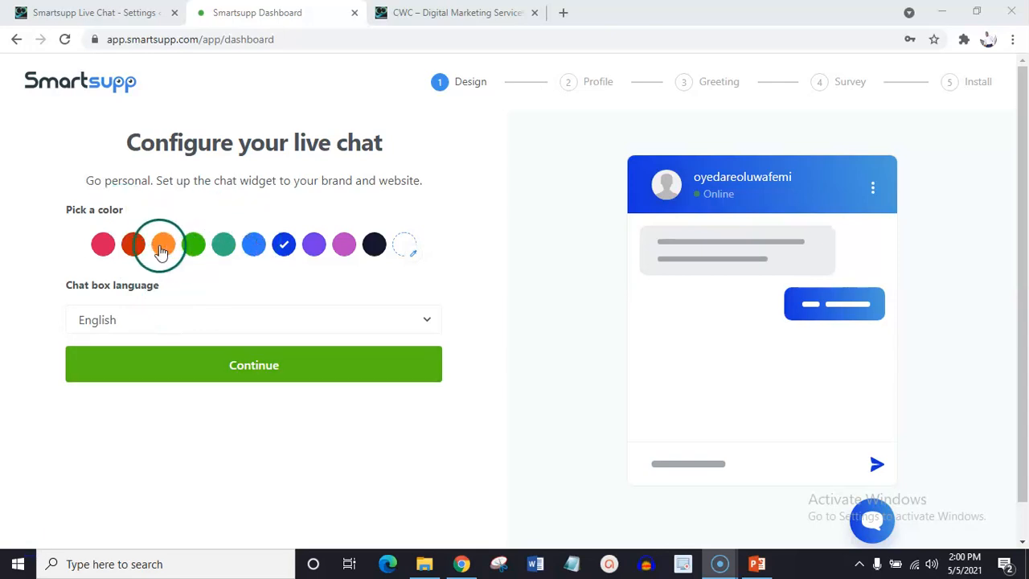
Choose the teal green chat widget color, keep English as the chat box language, and continue to the profile setup.
{"action": "left_click", "coordinate": [225, 246]}
{"action": "left_click", "coordinate": [241, 374]}
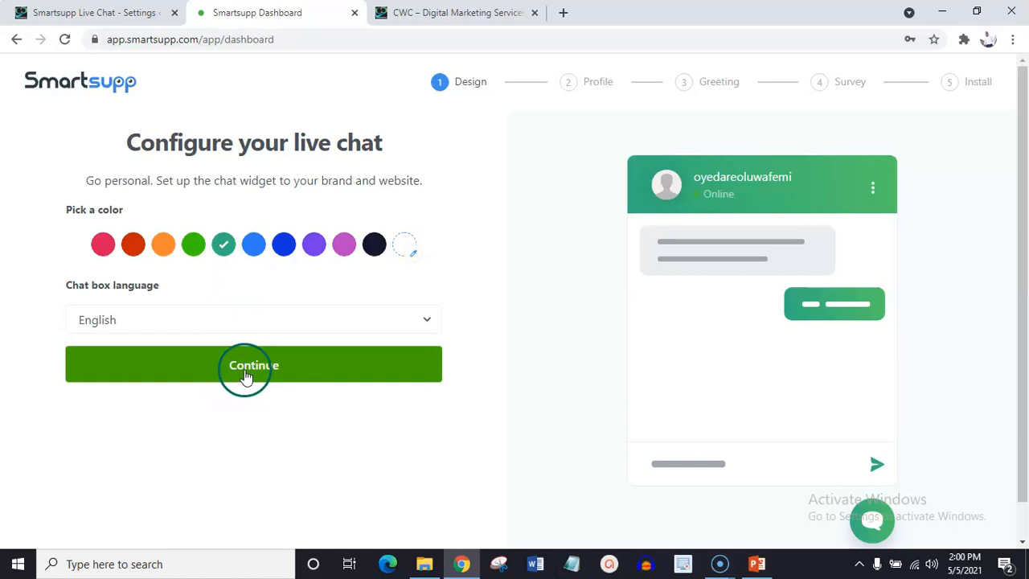
{"action": "left_click", "coordinate": [253, 372]}
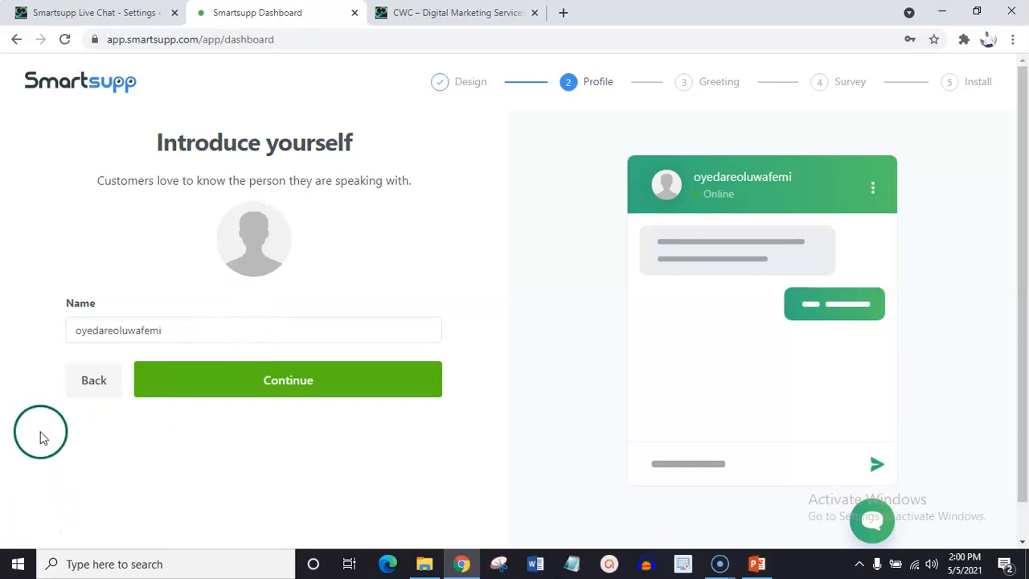
Shorten the agent's profile name and accept the default welcome message for first-time visitors.
{"action": "left_click", "coordinate": [167, 330]}
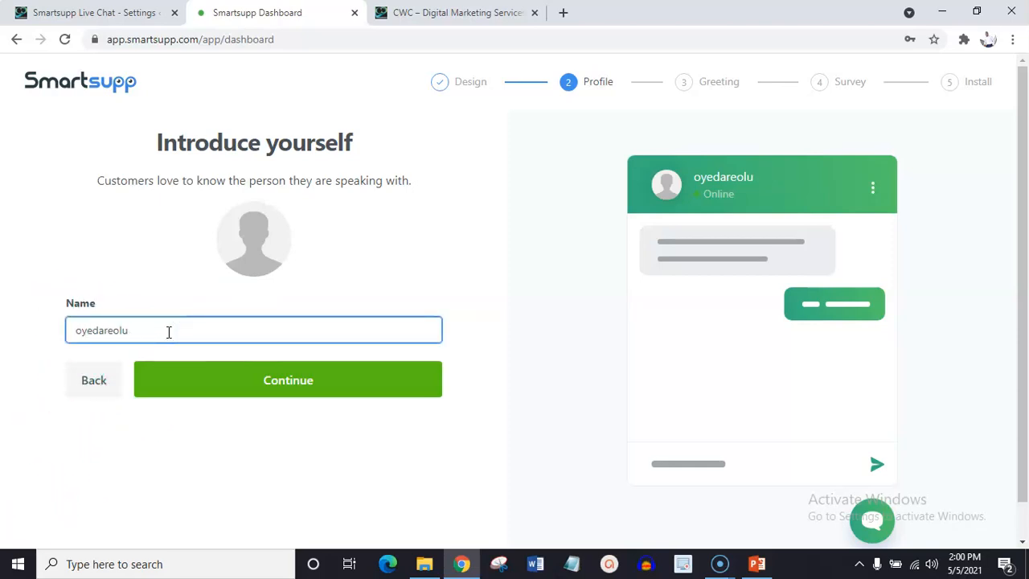
{"action": "left_click", "coordinate": [285, 384]}
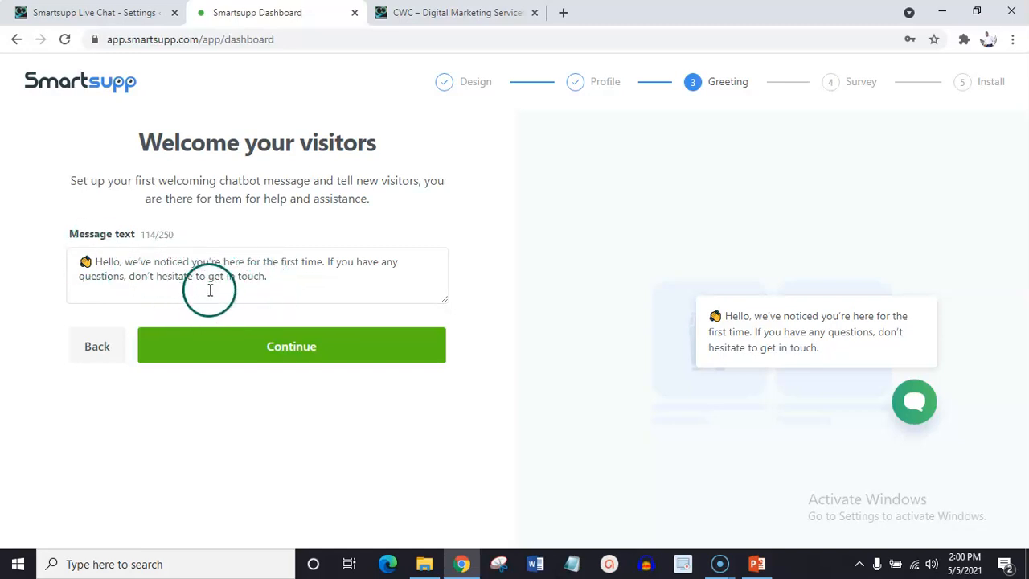
{"action": "left_click", "coordinate": [288, 362]}
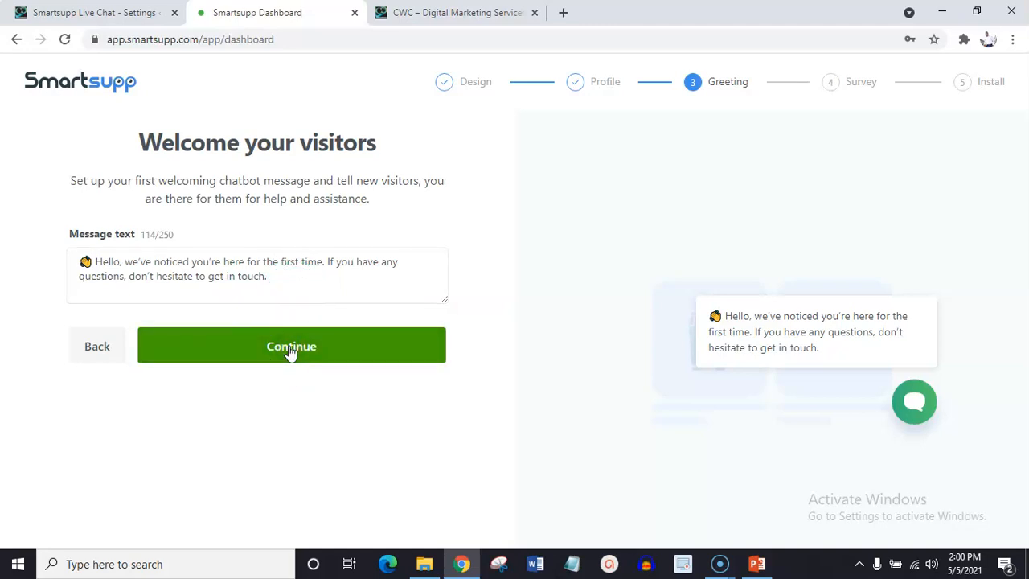
{"action": "left_click", "coordinate": [278, 350]}
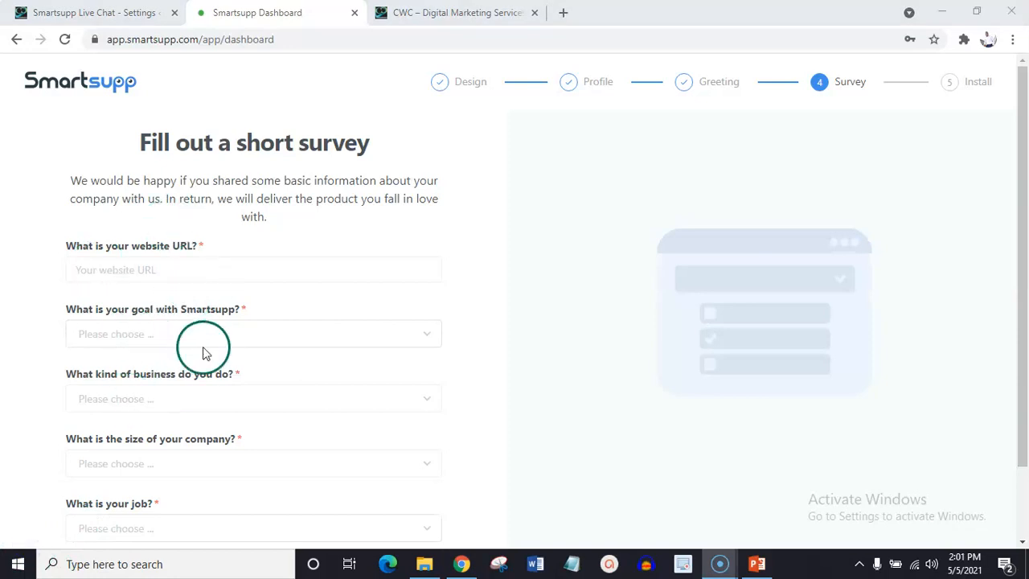
{"action": "left_click_drag", "start_coordinate": [1021, 299], "coordinate": [1025, 366]}
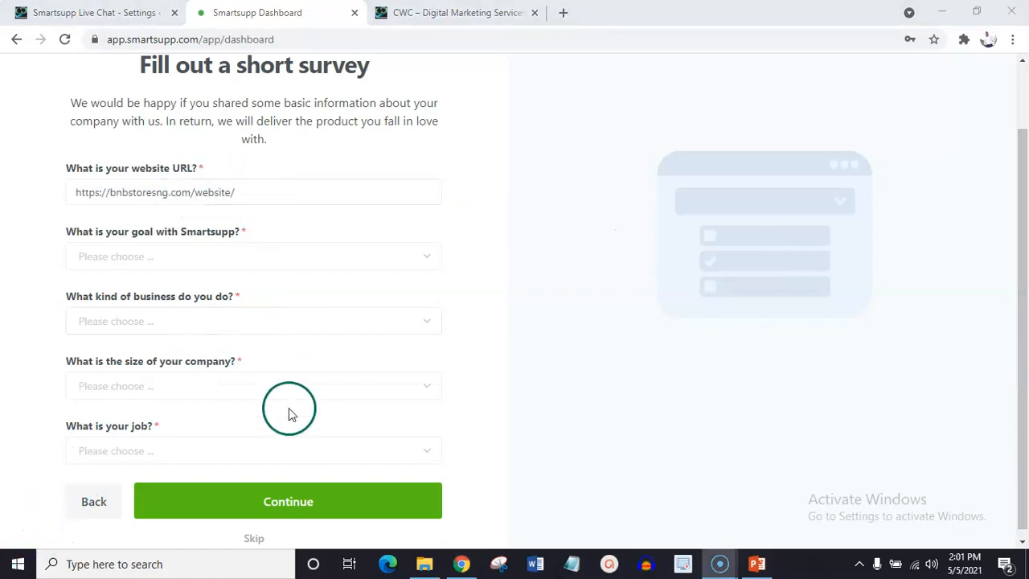
{"action": "left_click", "coordinate": [283, 504]}
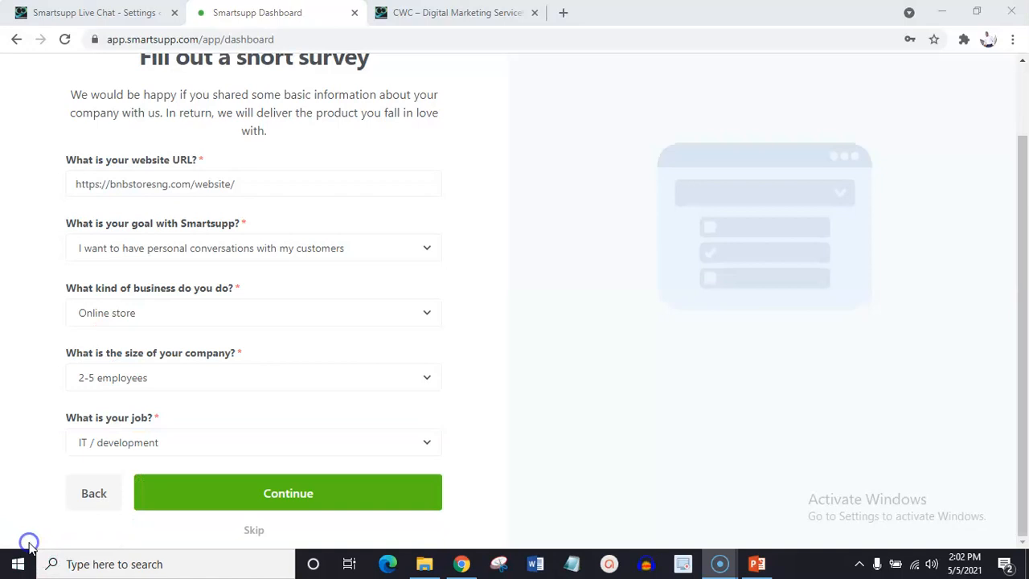
{"action": "left_click", "coordinate": [283, 500]}
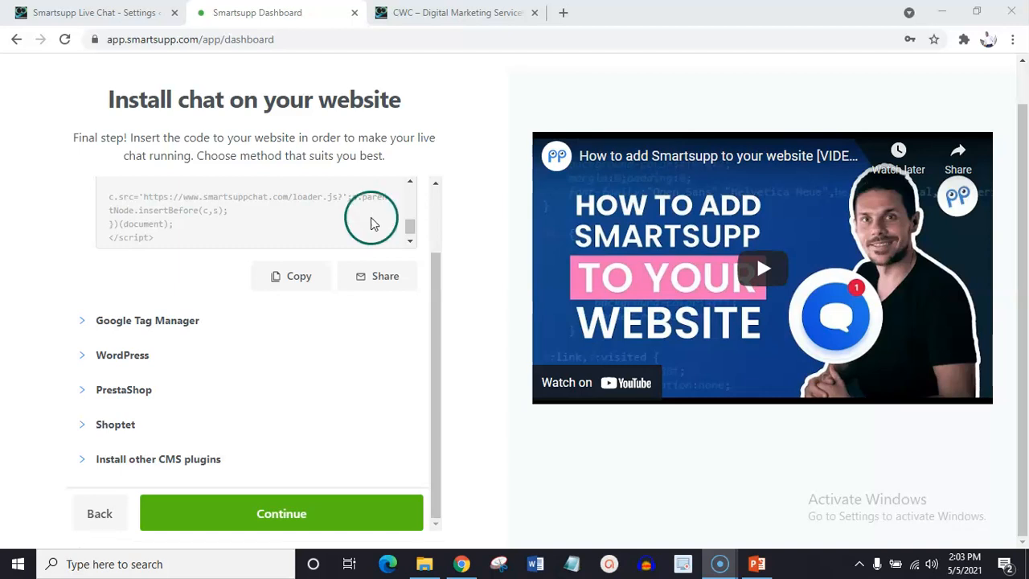
Complete the chat installation page without copying the code and proceed to the Smartsupp conversations dashboard.
{"action": "left_click", "coordinate": [437, 319]}
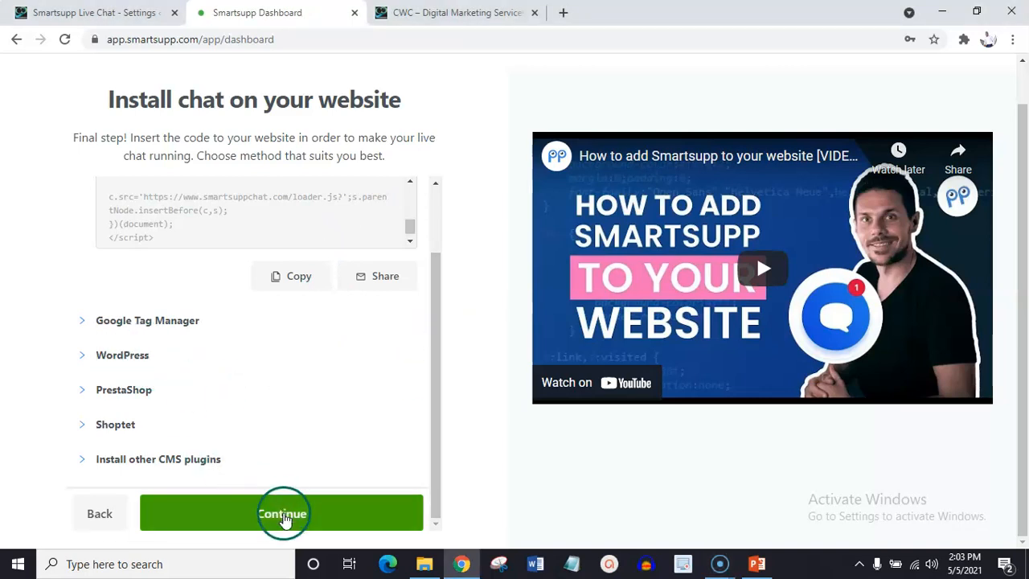
{"action": "left_click", "coordinate": [283, 515]}
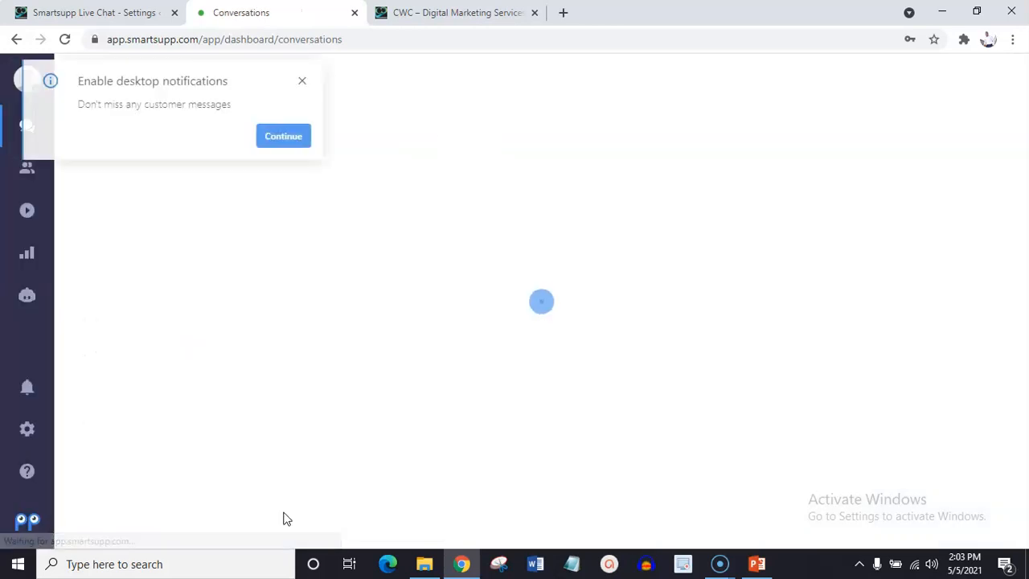
{"action": "left_click", "coordinate": [90, 524]}
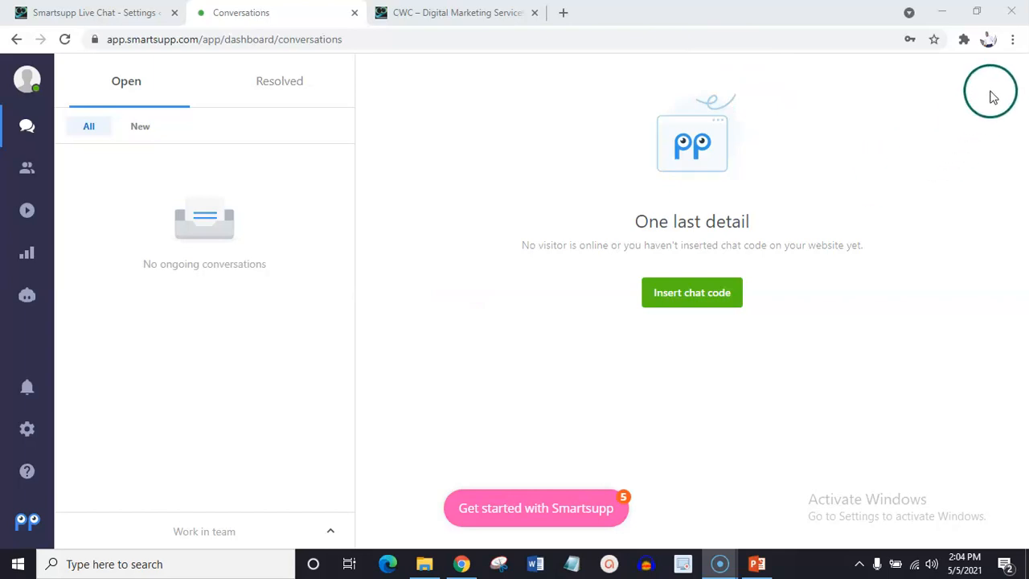
{"action": "left_click", "coordinate": [1017, 44]}
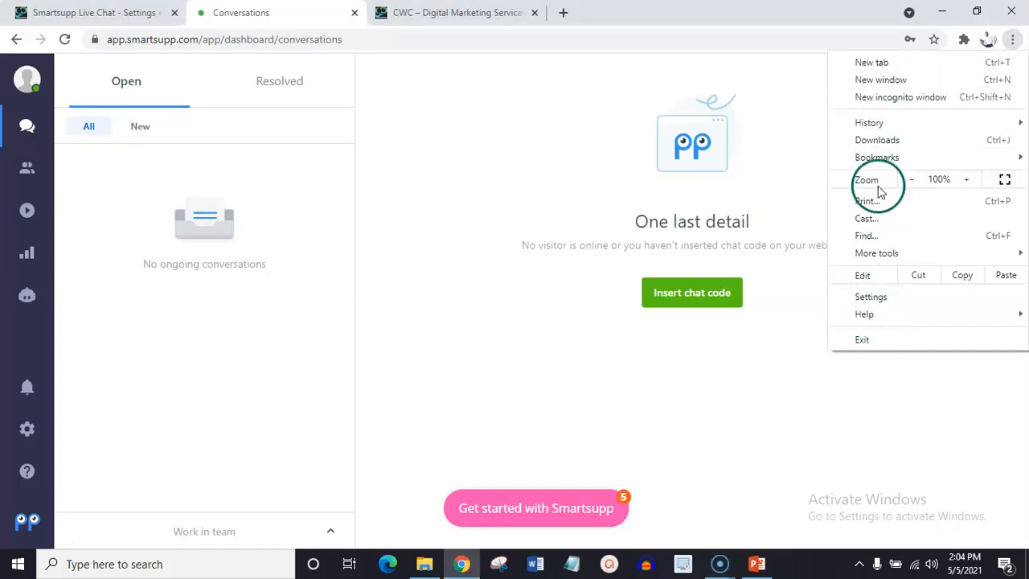
{"action": "left_click", "coordinate": [892, 97]}
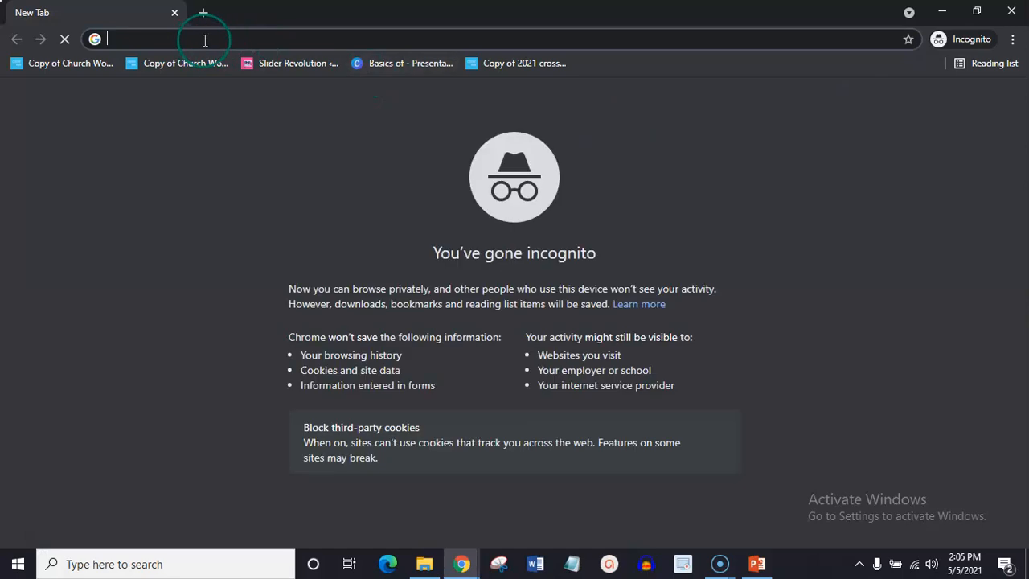
{"action": "type", "text": "ww"}
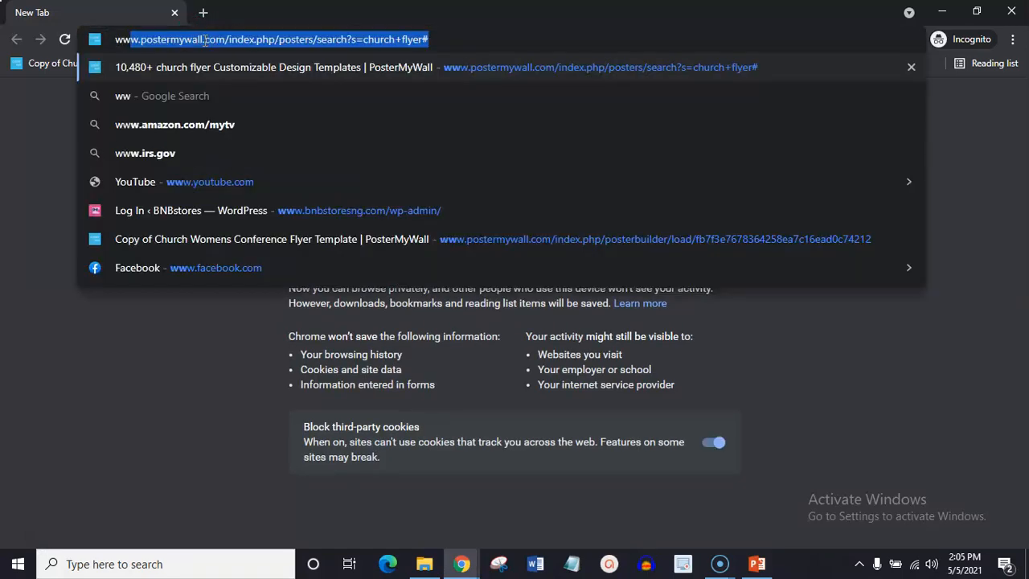
{"action": "type", "text": "w"}
{"action": "type", "text": "."}
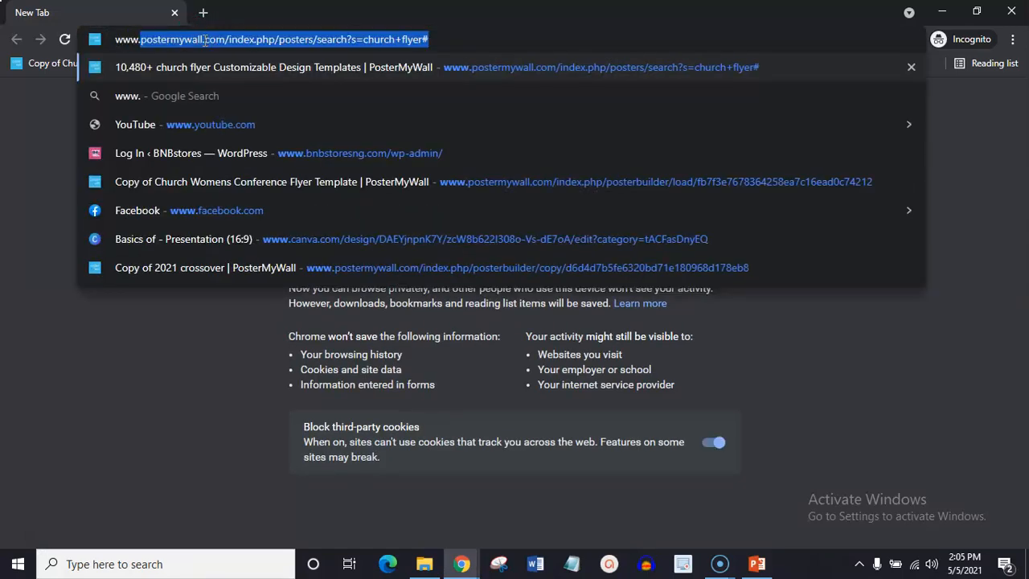
{"action": "type", "text": "bnbstores"}
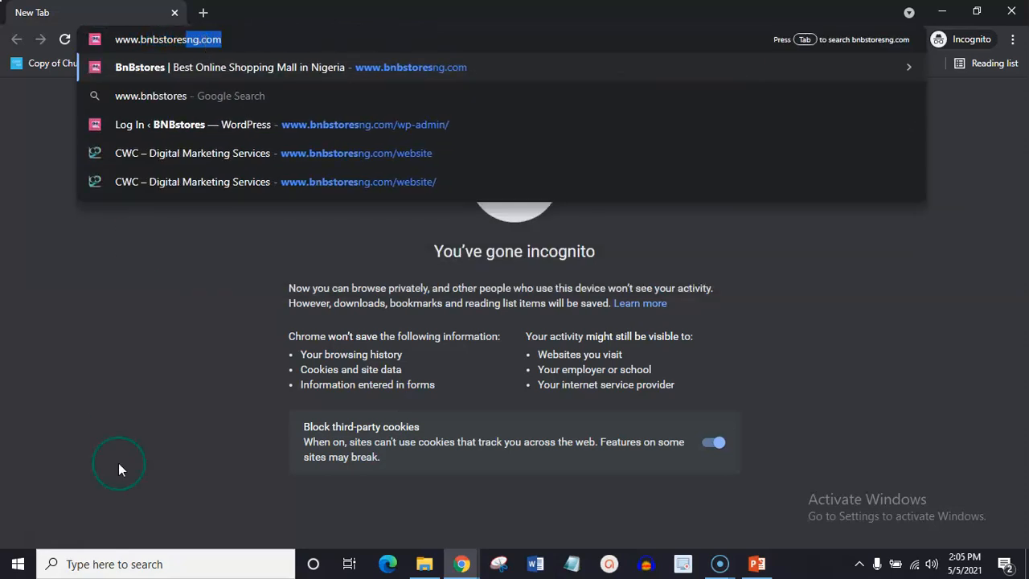
{"action": "key", "text": "Return"}
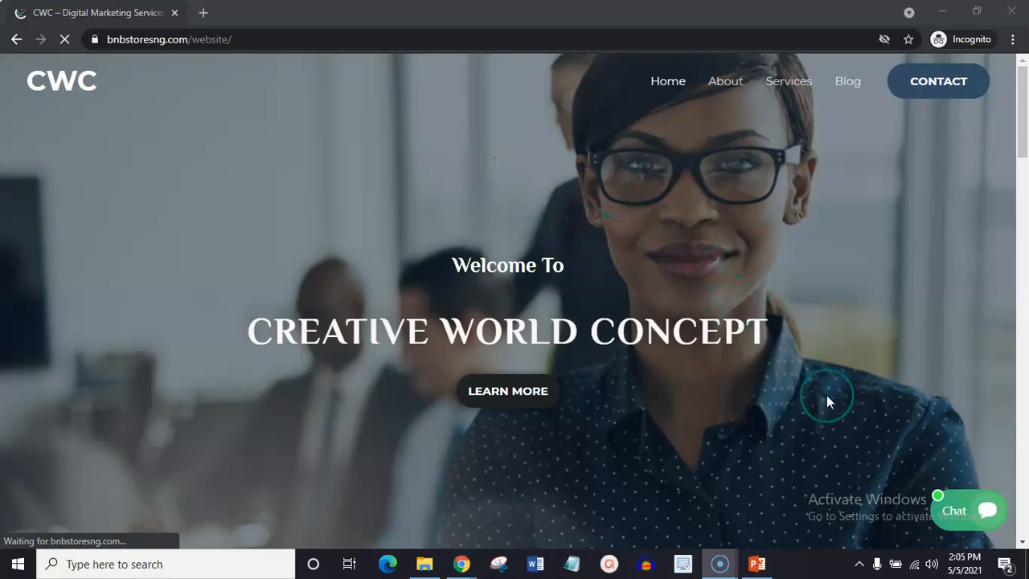
Open the live chat widget on the website and send the visitor message "good day bnbstores".
{"action": "left_click", "coordinate": [955, 521]}
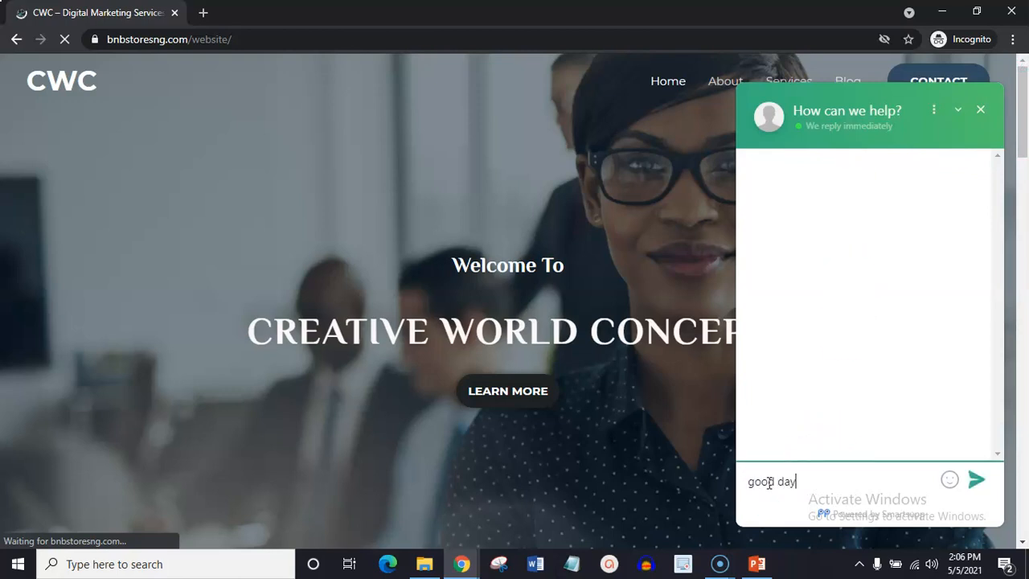
{"action": "type", "text": "stores"}
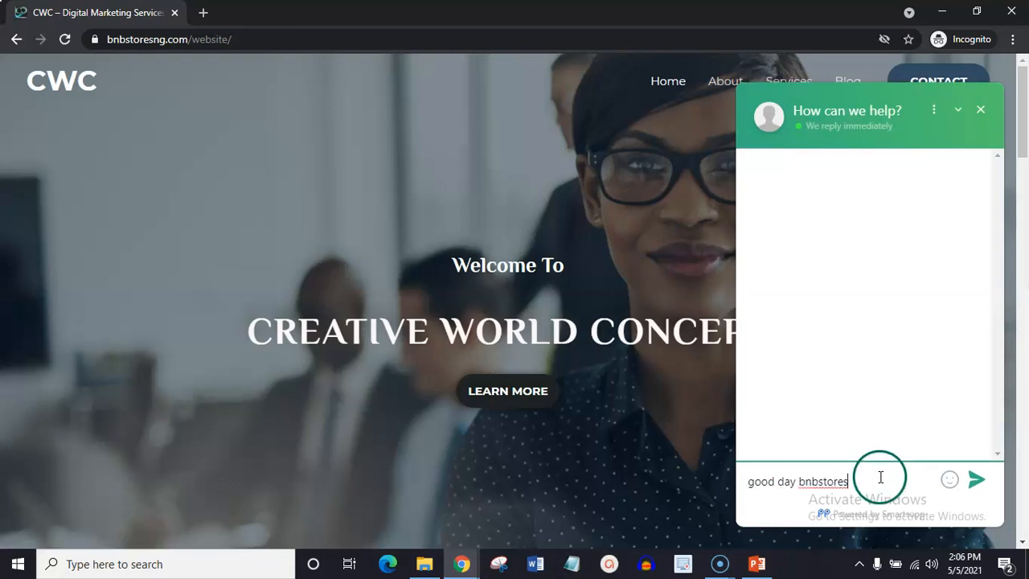
{"action": "left_click", "coordinate": [977, 480]}
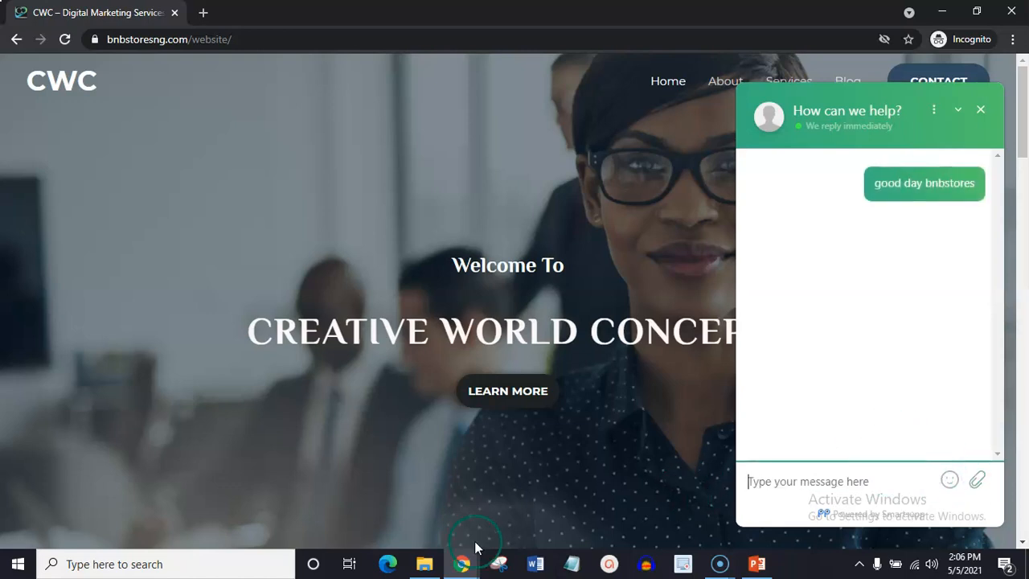
Switch to the Smartsupp conversations window, look over the Work in team section, and close it again.
{"action": "mouse_move", "coordinate": [460, 565]}
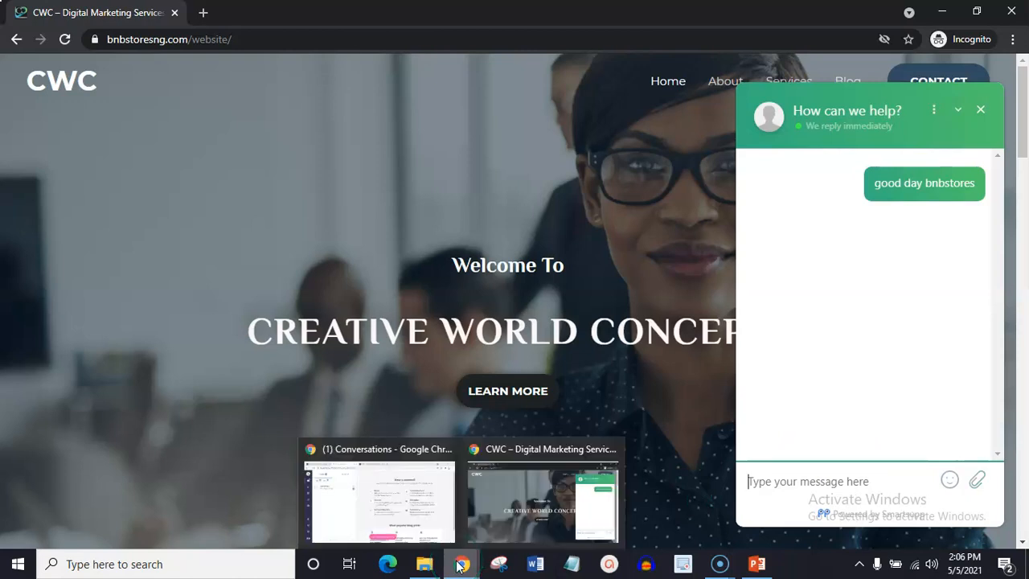
{"action": "left_click", "coordinate": [364, 500]}
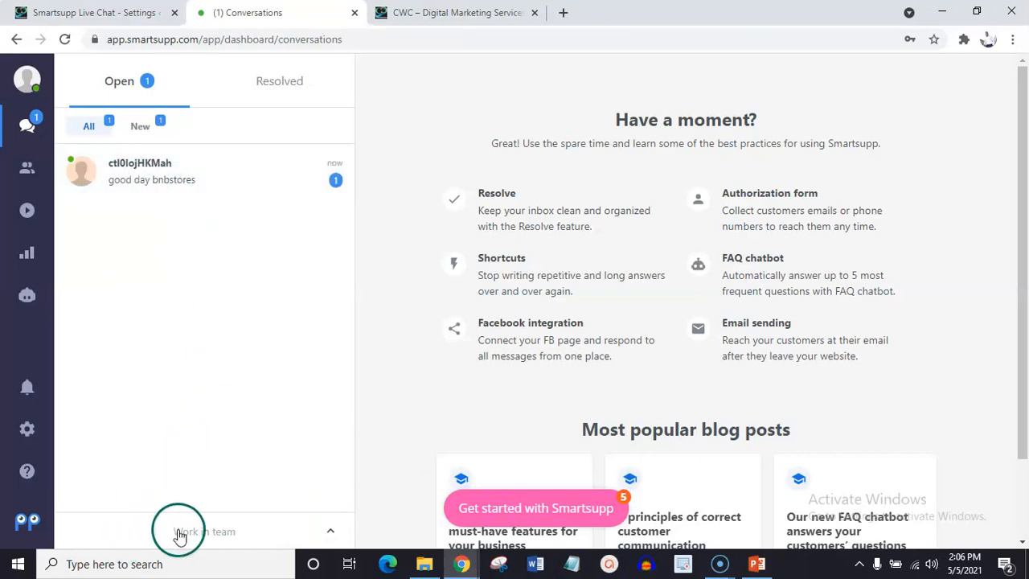
{"action": "left_click", "coordinate": [222, 529]}
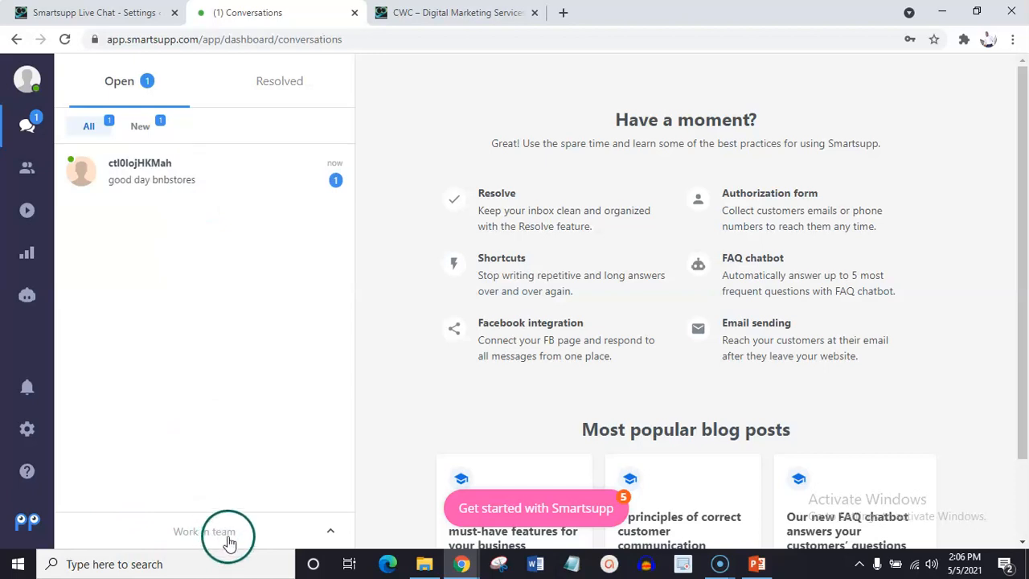
{"action": "left_click", "coordinate": [179, 442]}
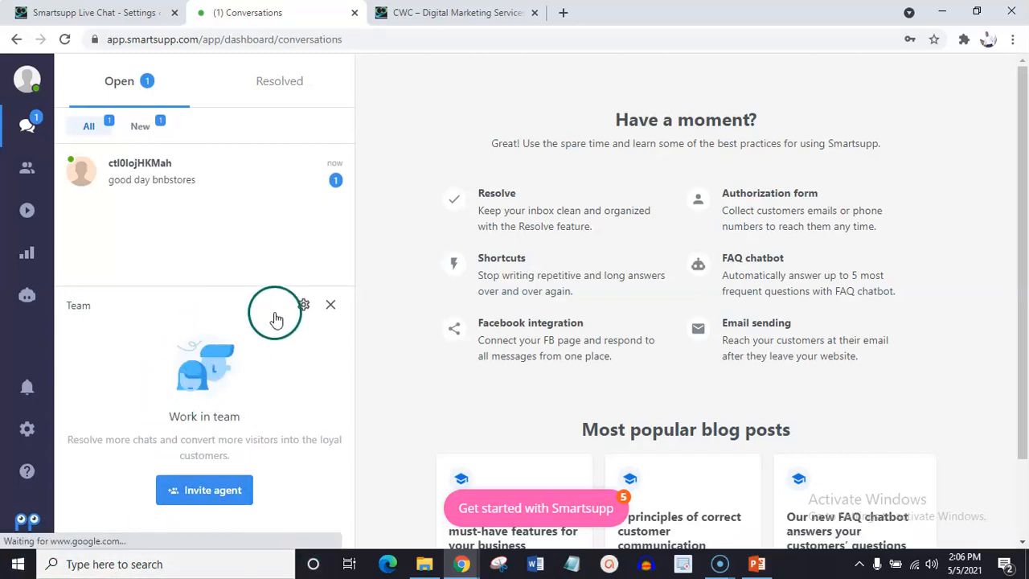
{"action": "left_click", "coordinate": [330, 305]}
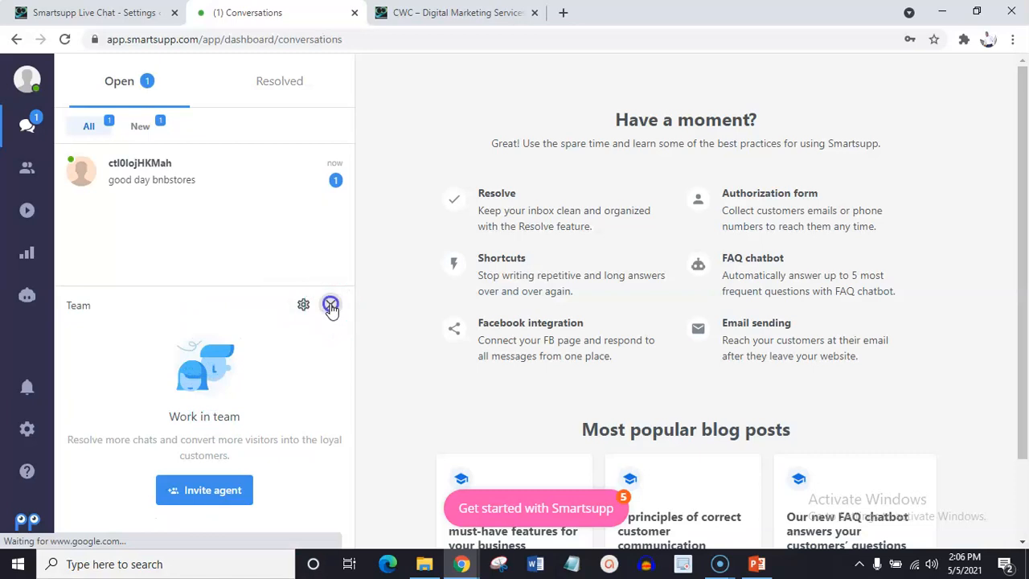
Open the visitor's conversation, reply "Good day, how may i help you?", and return to the incognito site window to check the reply.
{"action": "left_click", "coordinate": [126, 165]}
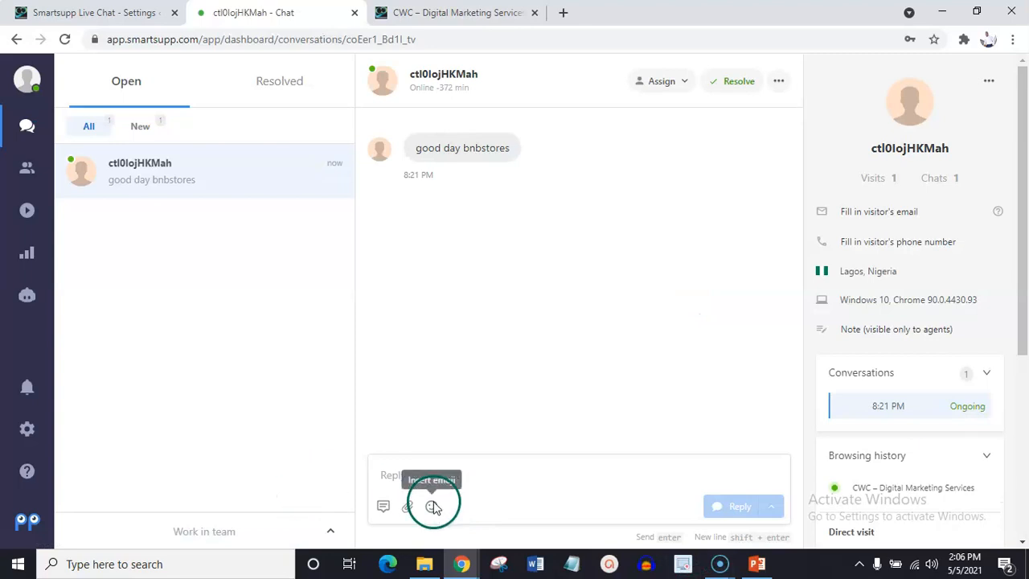
{"action": "left_click", "coordinate": [400, 476]}
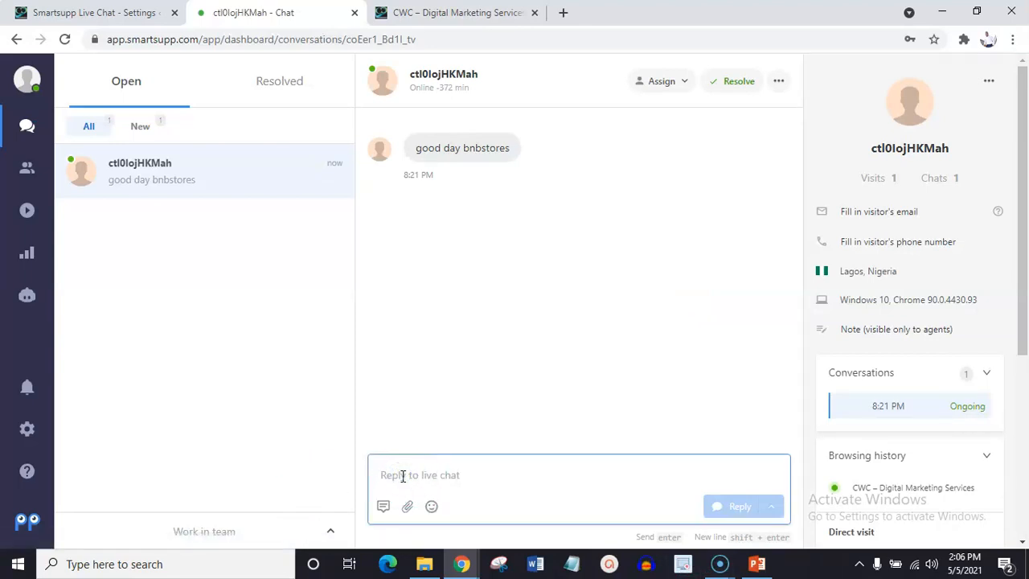
{"action": "type", "text": "Good day, how may i help you?"}
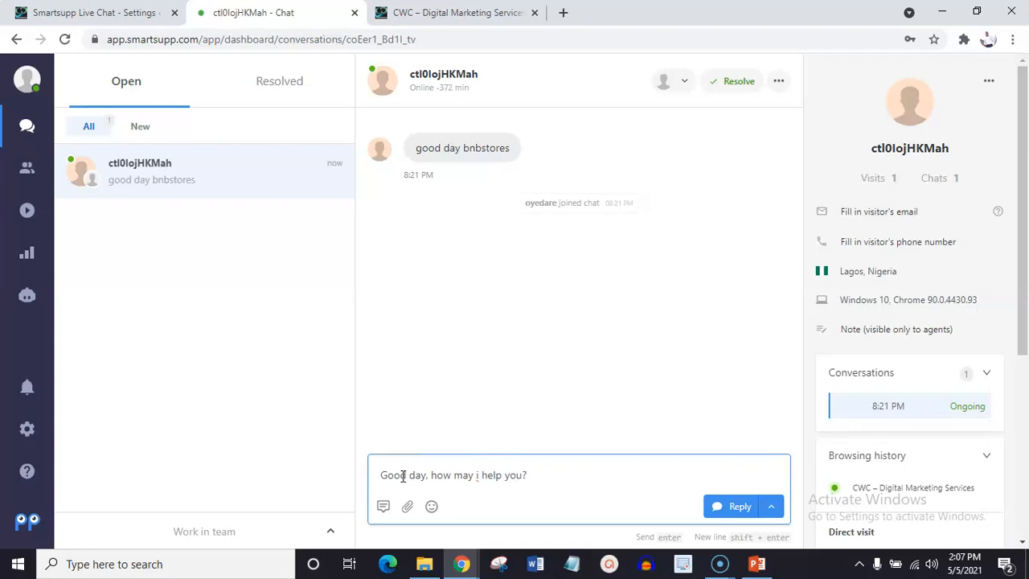
{"action": "left_click", "coordinate": [736, 508]}
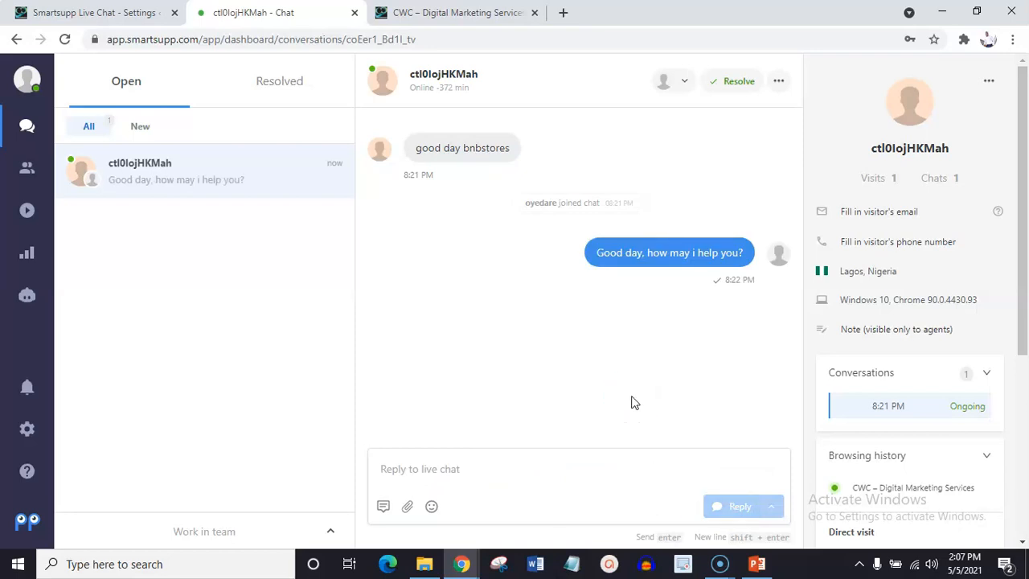
{"action": "mouse_move", "coordinate": [460, 561]}
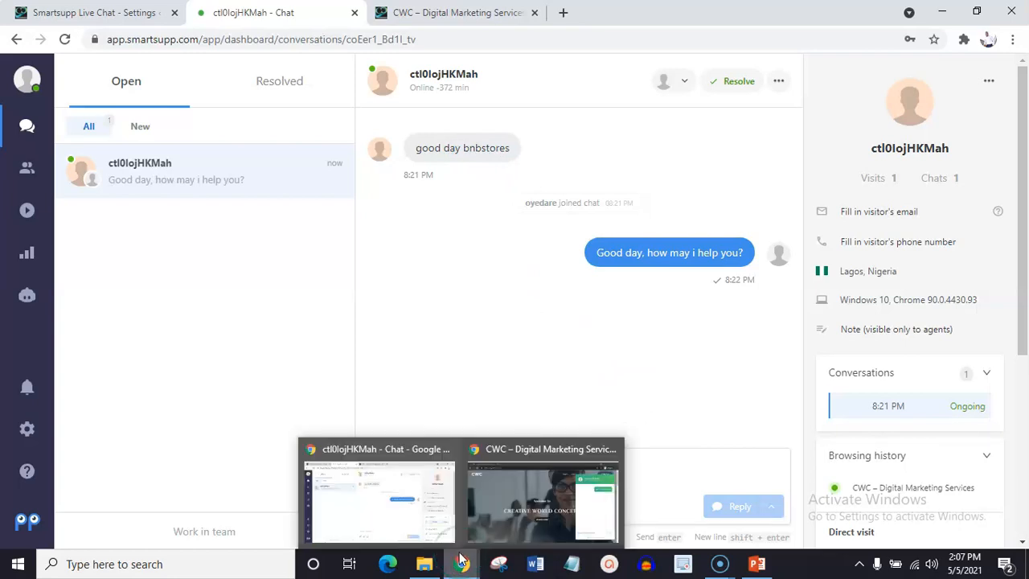
{"action": "left_click", "coordinate": [499, 504]}
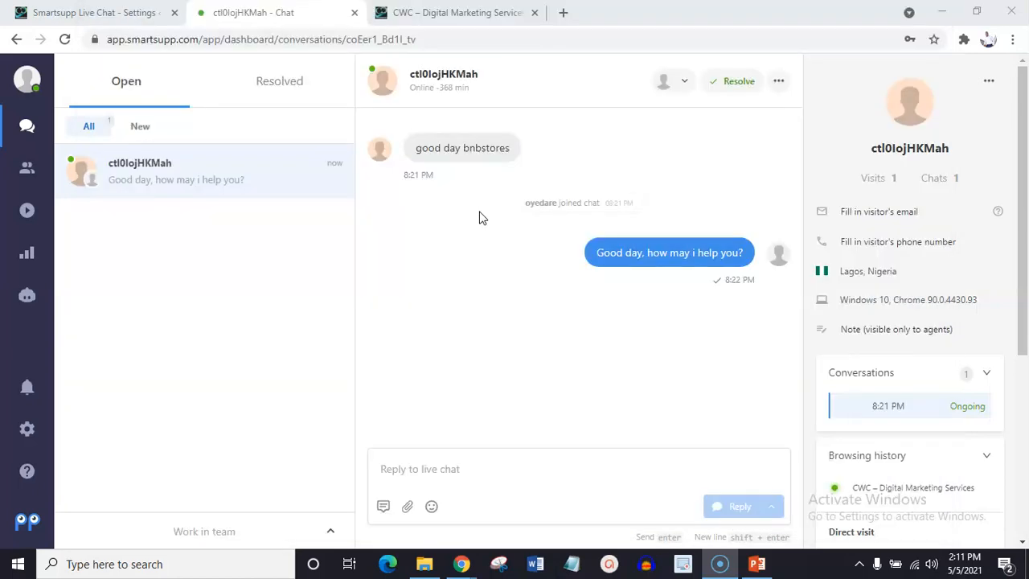
Return to the WordPress admin, go to adding a new plugin, and search the plugin directory for "yoast".
{"action": "left_click", "coordinate": [145, 15]}
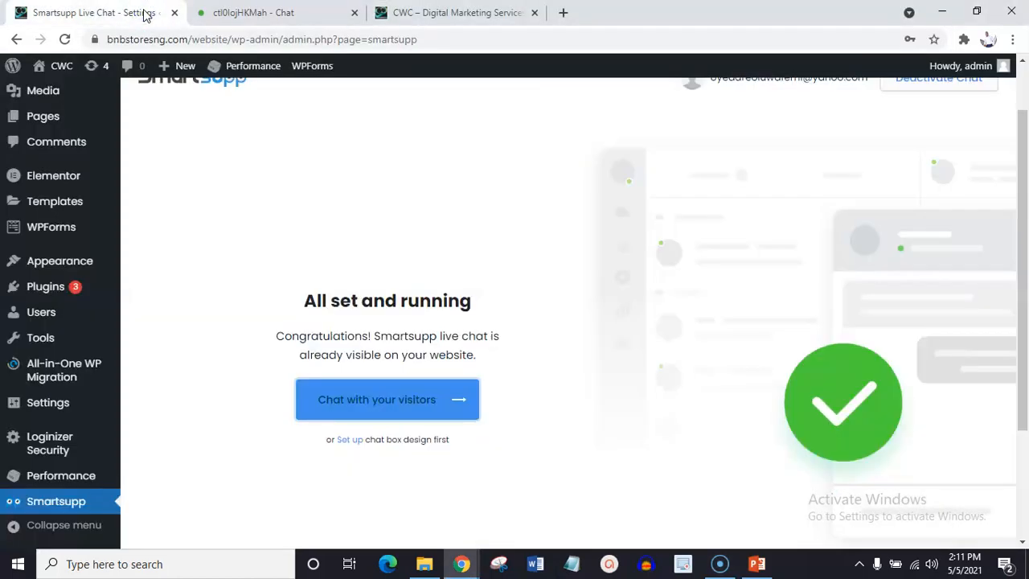
{"action": "left_click_drag", "start_coordinate": [1025, 205], "coordinate": [1027, 173]}
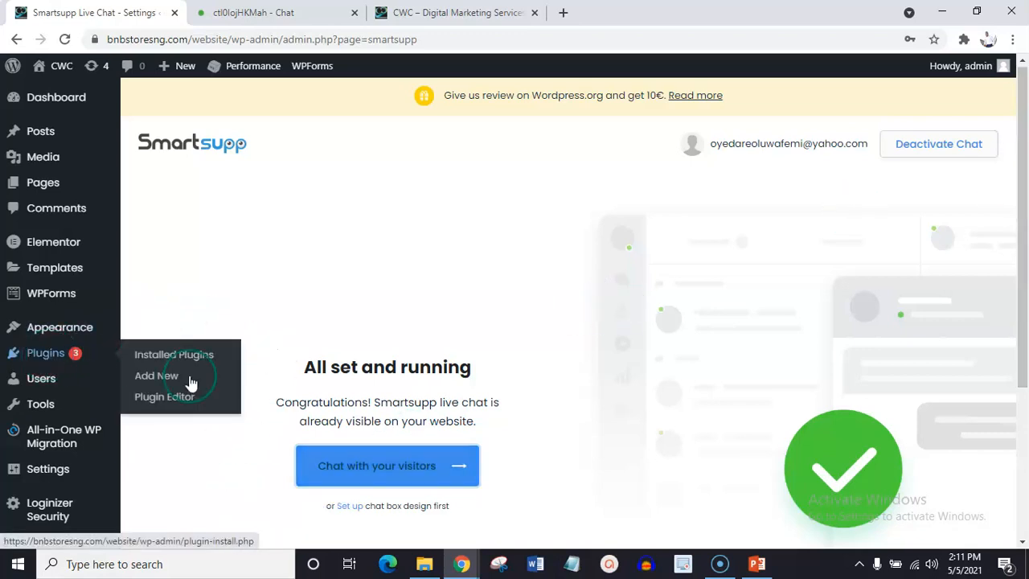
{"action": "mouse_move", "coordinate": [122, 400]}
{"action": "mouse_move", "coordinate": [75, 353]}
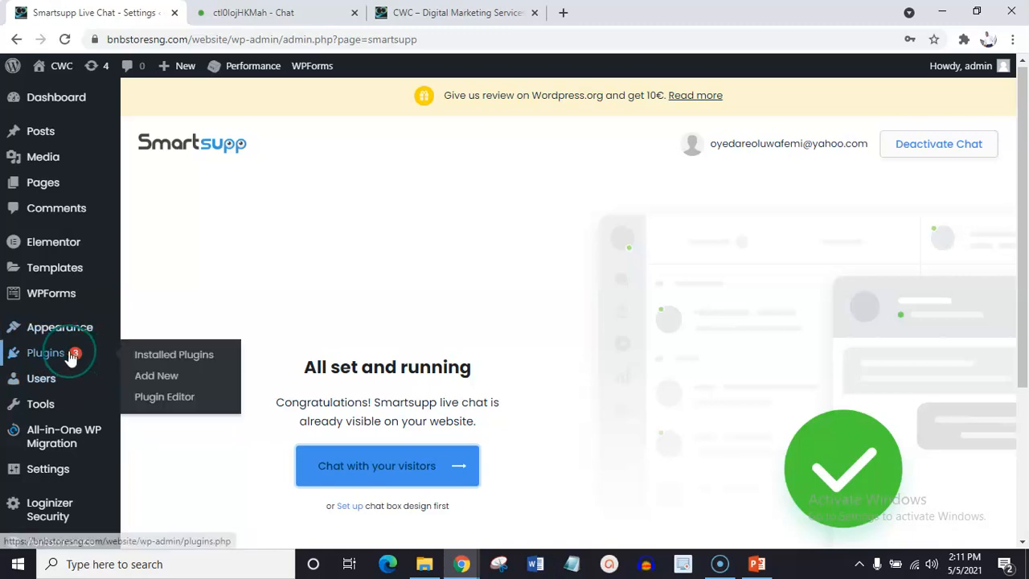
{"action": "left_click", "coordinate": [150, 377]}
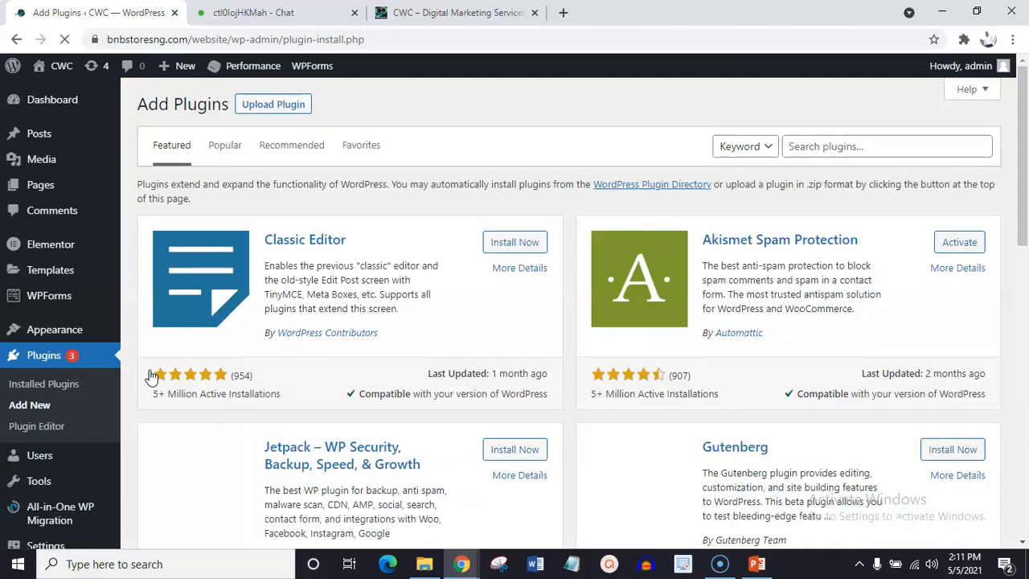
{"action": "left_click", "coordinate": [801, 144]}
{"action": "type", "text": "yoast"}
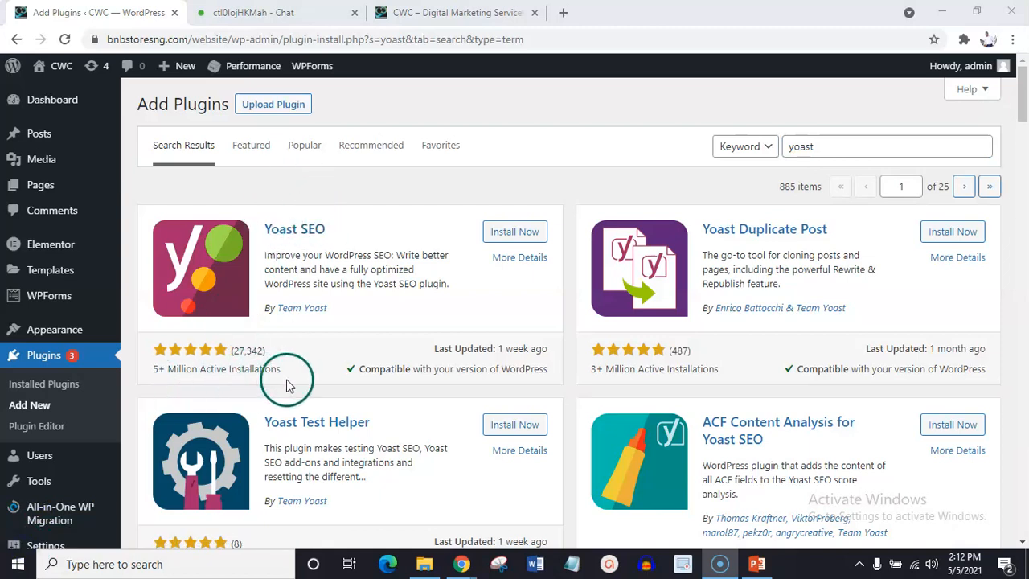
Install and activate the Yoast SEO plugin, and check its entry among the installed plugins.
{"action": "left_click", "coordinate": [503, 231]}
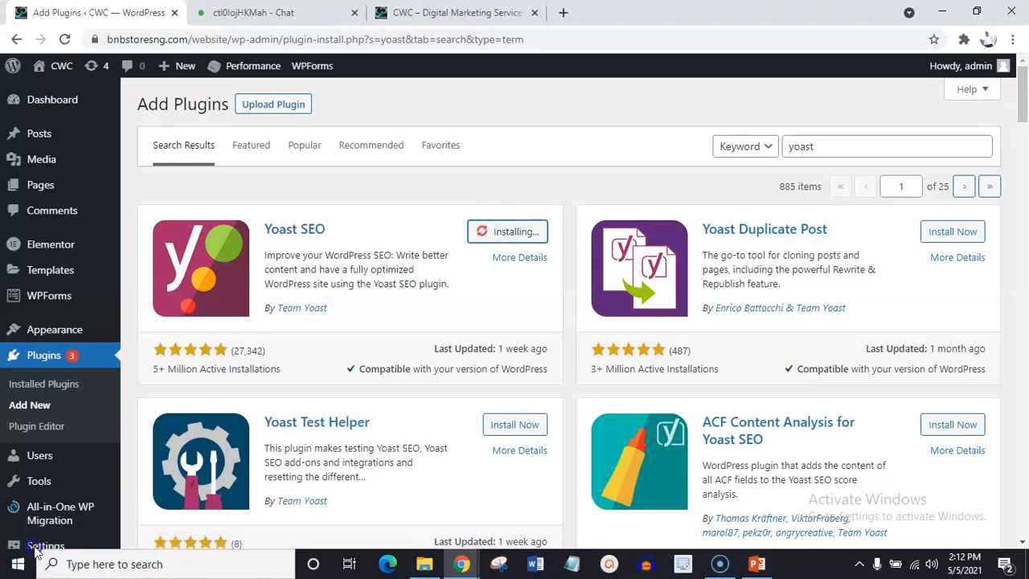
{"action": "left_click", "coordinate": [521, 235]}
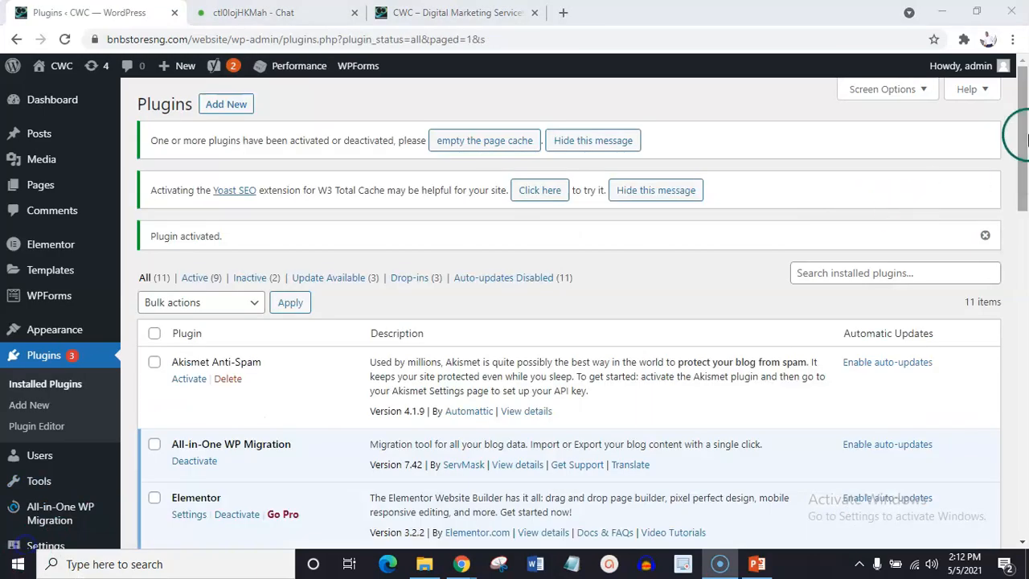
{"action": "left_click_drag", "start_coordinate": [1021, 136], "coordinate": [1026, 481]}
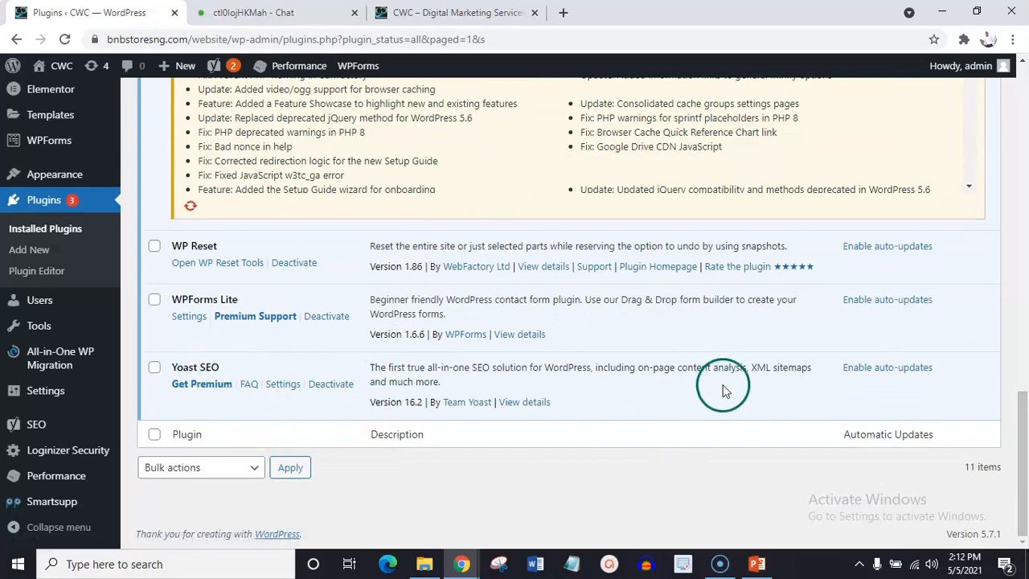
{"action": "left_click_drag", "start_coordinate": [1022, 426], "coordinate": [1026, 105]}
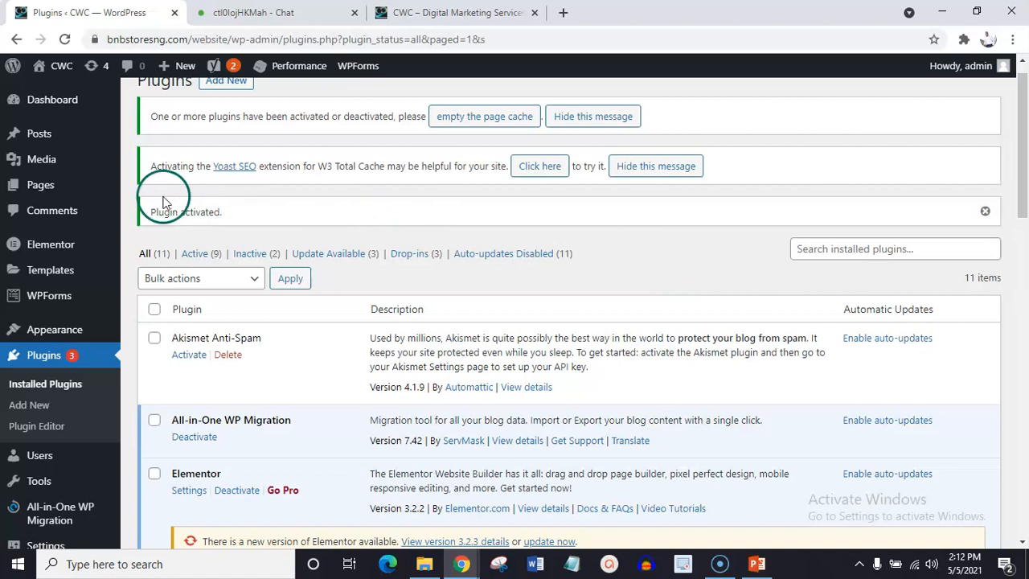
List all of the site's pages and open the Home page for editing.
{"action": "mouse_move", "coordinate": [109, 207]}
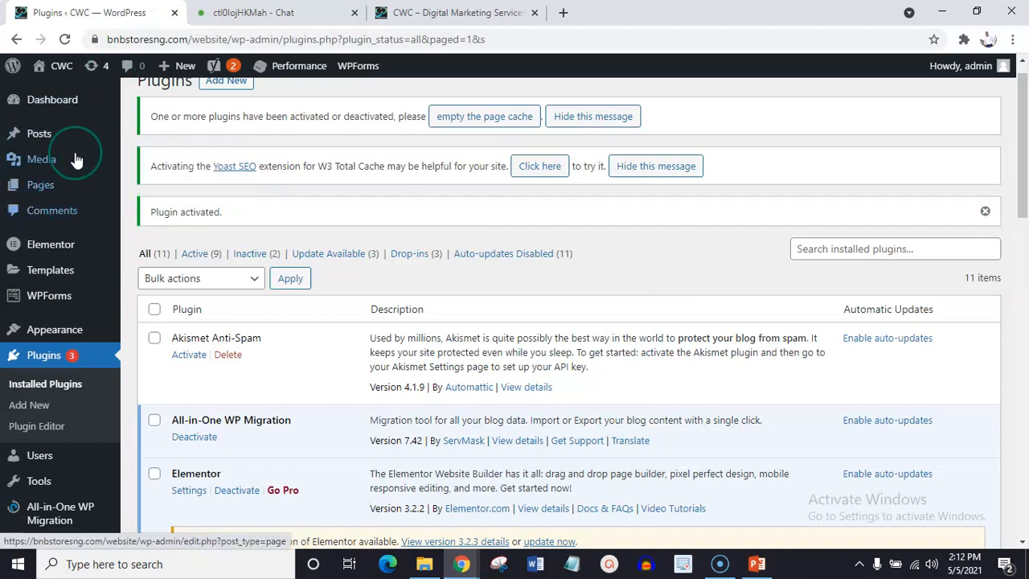
{"action": "mouse_move", "coordinate": [74, 193]}
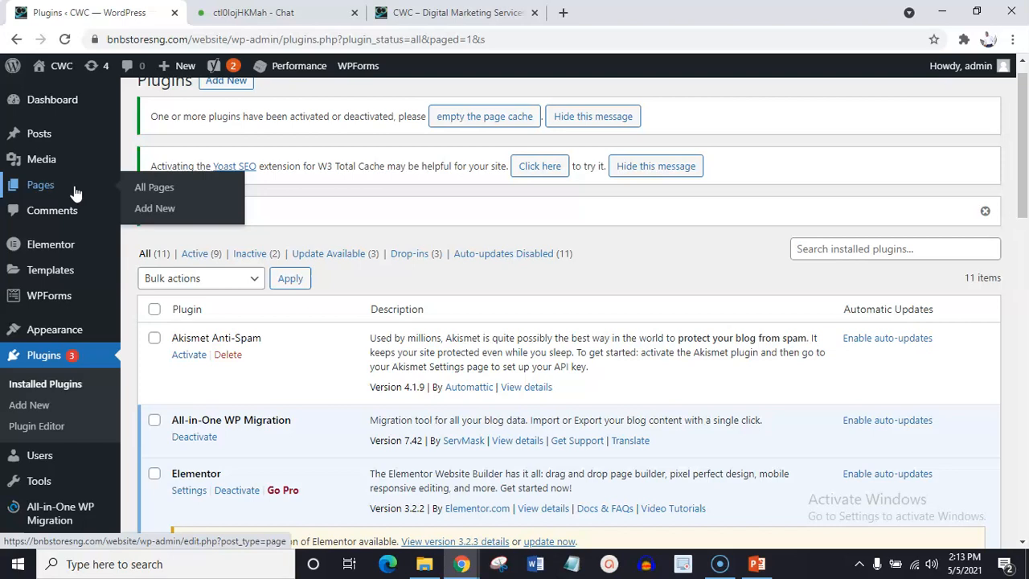
{"action": "left_click", "coordinate": [147, 187]}
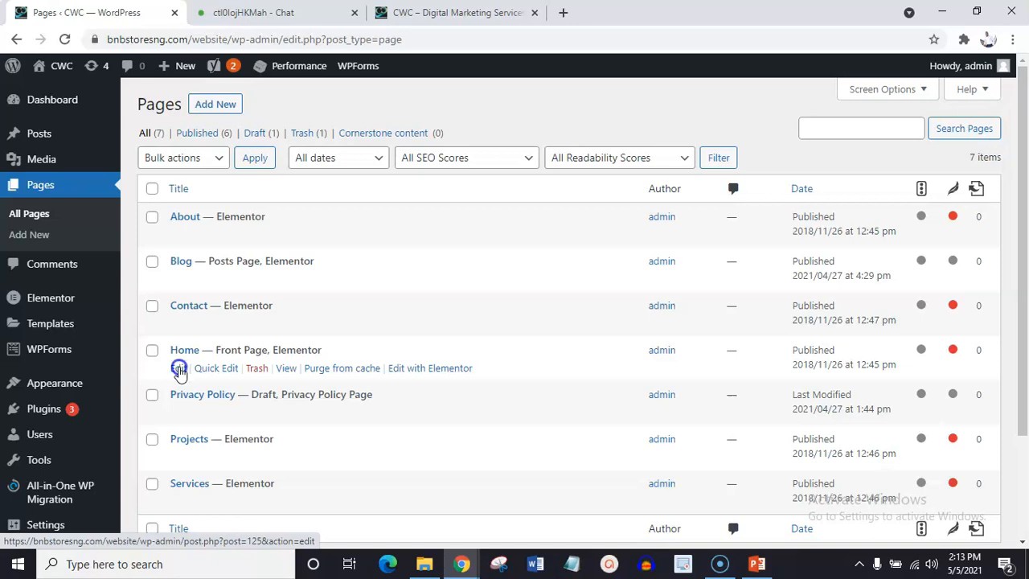
{"action": "left_click", "coordinate": [179, 369]}
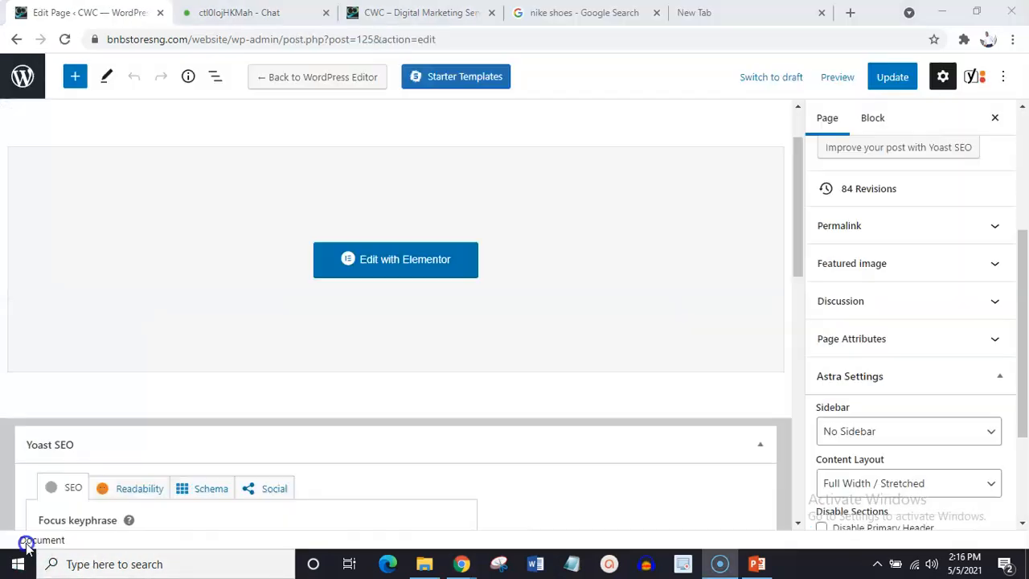
Examine the Home page's Yoast SEO section and compare the Google preview as mobile result and desktop result.
{"action": "left_click_drag", "start_coordinate": [800, 224], "coordinate": [800, 299]}
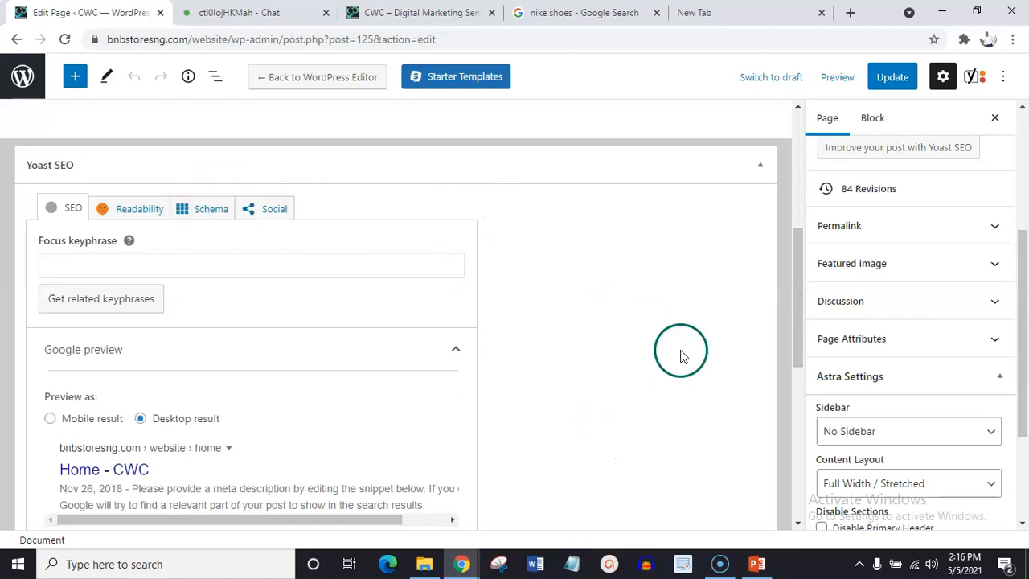
{"action": "left_click_drag", "start_coordinate": [800, 255], "coordinate": [796, 122]}
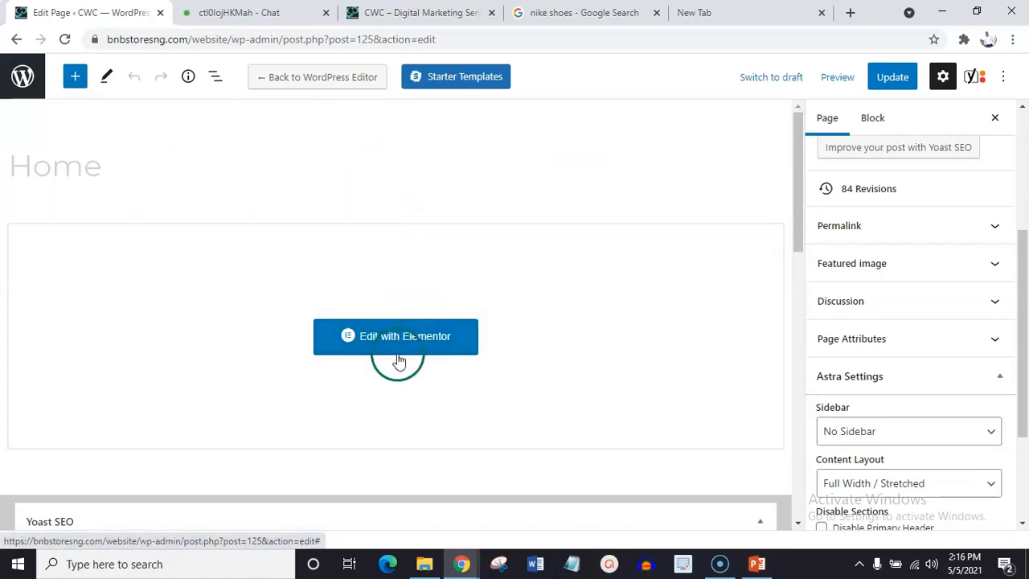
{"action": "left_click_drag", "start_coordinate": [798, 161], "coordinate": [810, 226]}
{"action": "left_click_drag", "start_coordinate": [810, 231], "coordinate": [807, 297]}
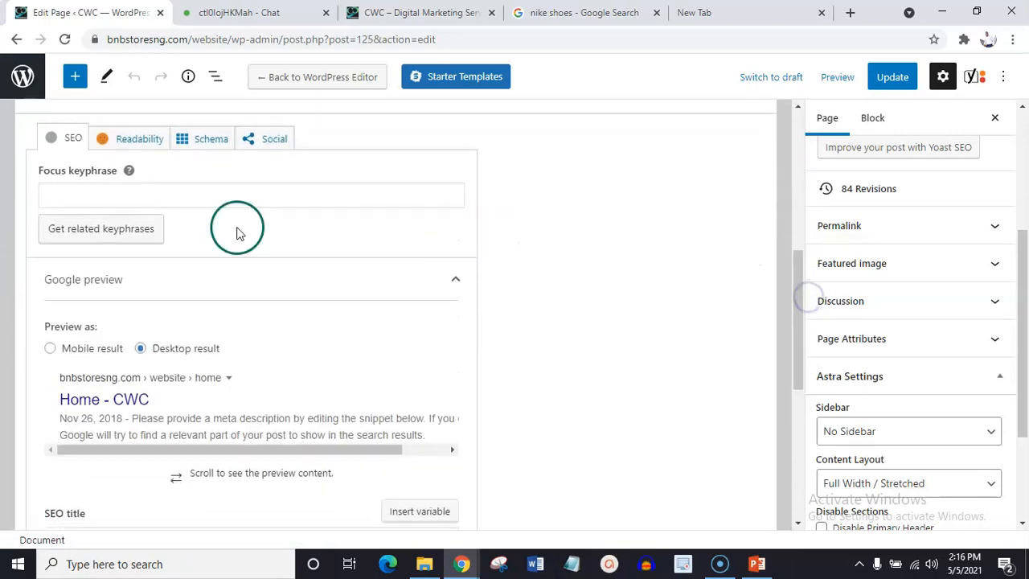
{"action": "left_click_drag", "start_coordinate": [799, 278], "coordinate": [800, 319]}
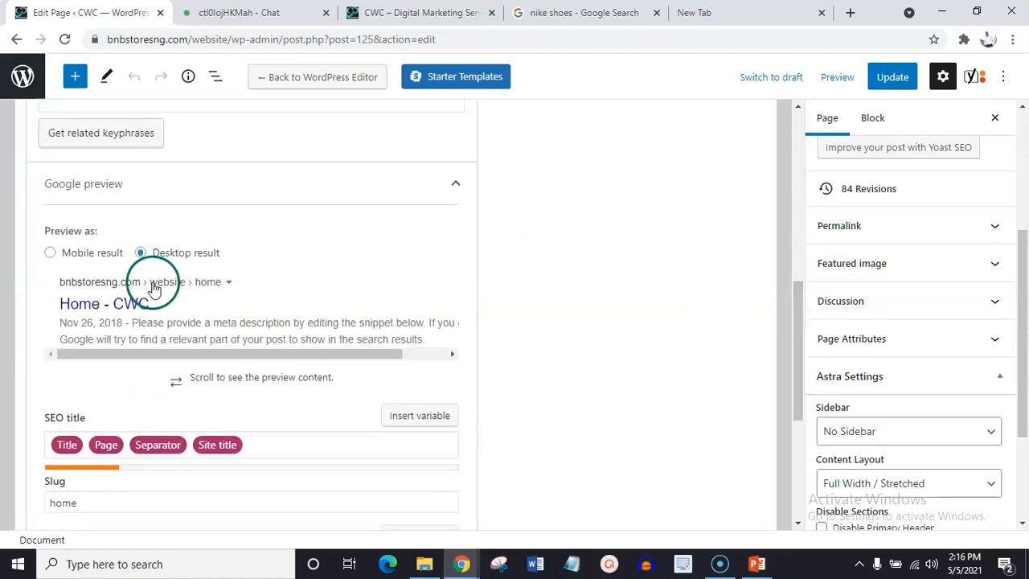
{"action": "left_click", "coordinate": [49, 253]}
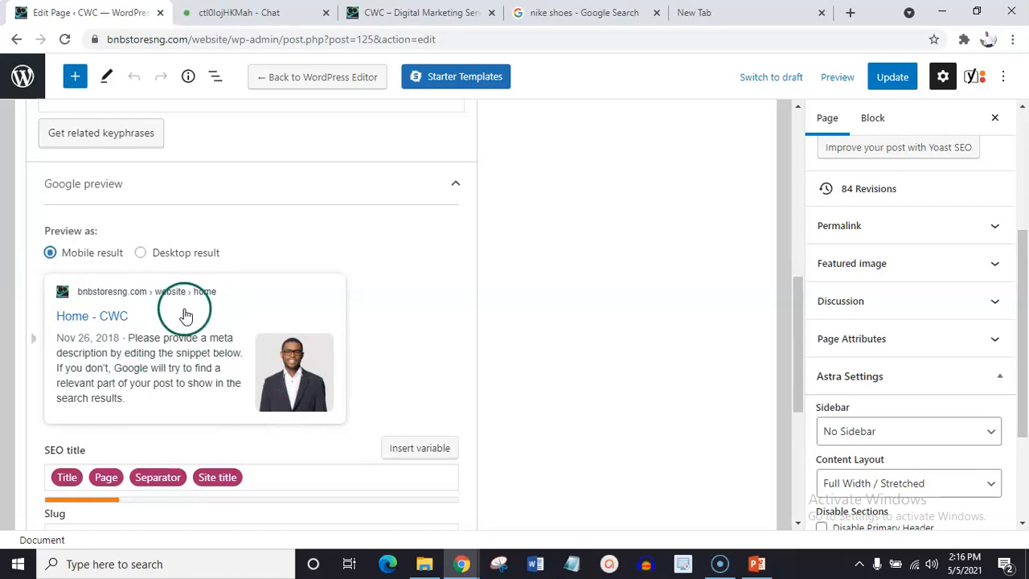
{"action": "left_click", "coordinate": [140, 253]}
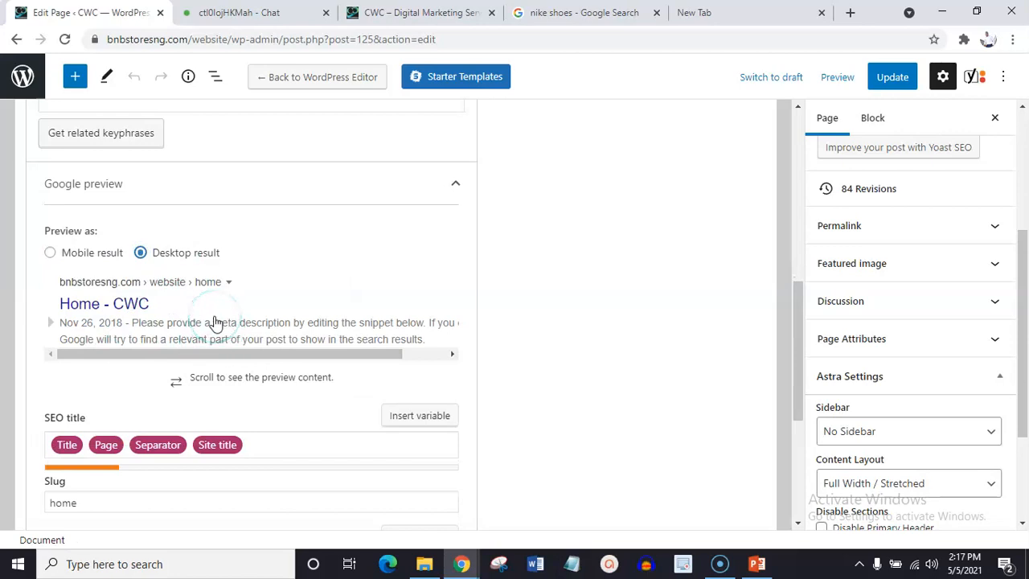
Replace the variables in the Home page's SEO title with "Home| Foremost Digital Marketing Agency in Nigeria".
{"action": "left_click", "coordinate": [139, 305]}
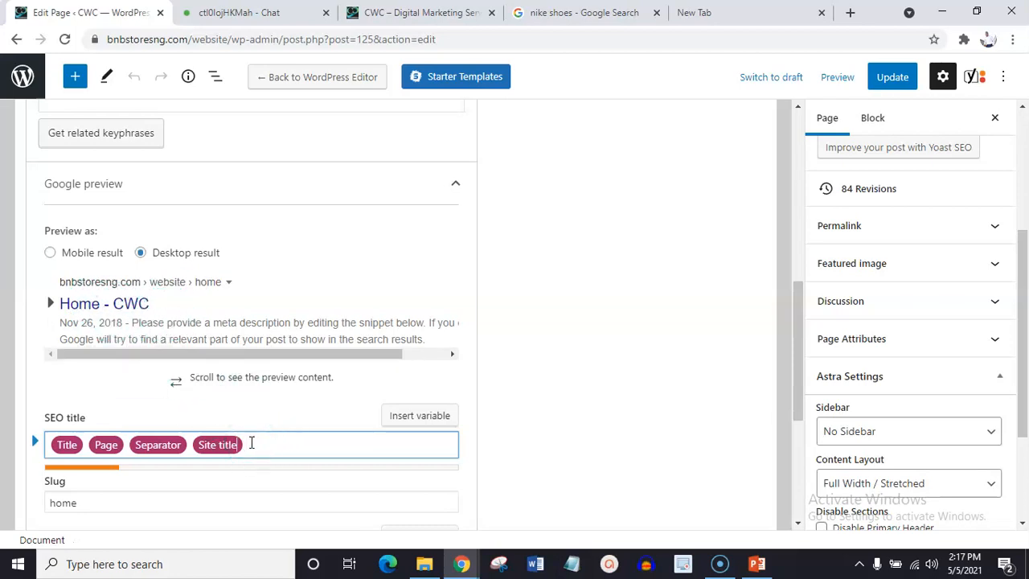
{"action": "key", "text": "BackSpace"}
{"action": "key", "text": "BackSpace"}
{"action": "key", "text": "BackSpace"}
{"action": "key", "text": "BackSpace"}
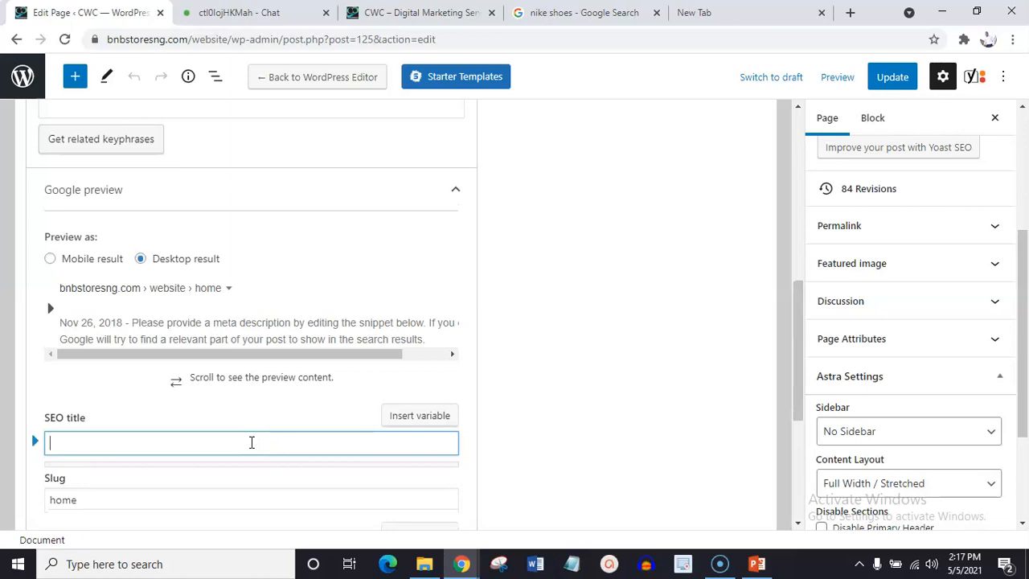
{"action": "type", "text": "Home"}
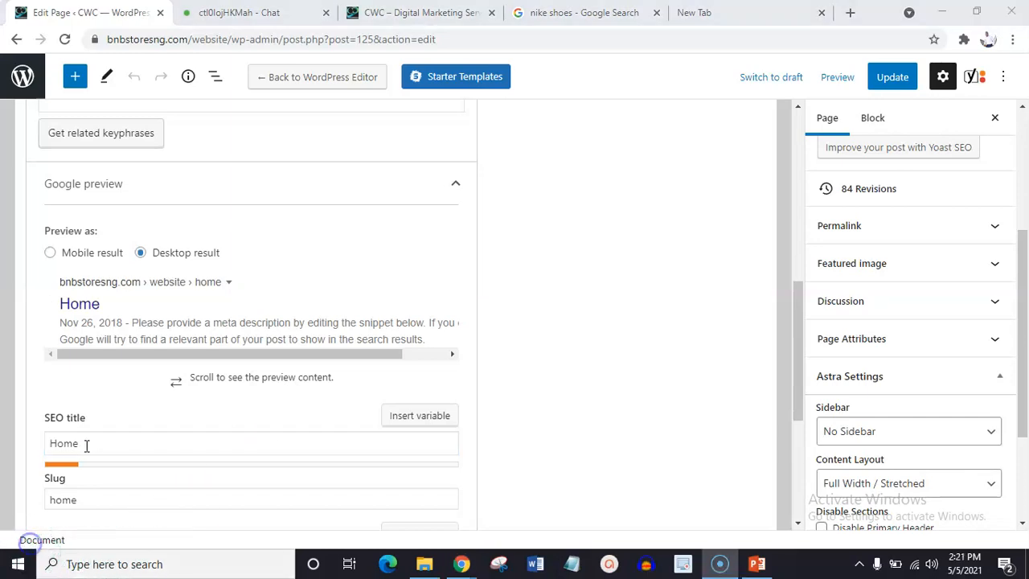
{"action": "left_click", "coordinate": [87, 443]}
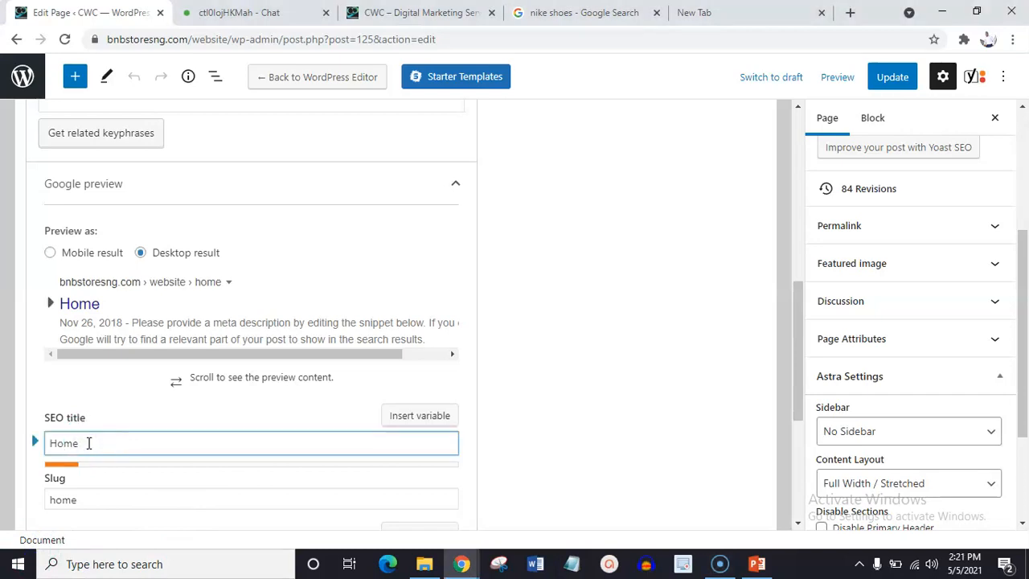
{"action": "left_click", "coordinate": [94, 440]}
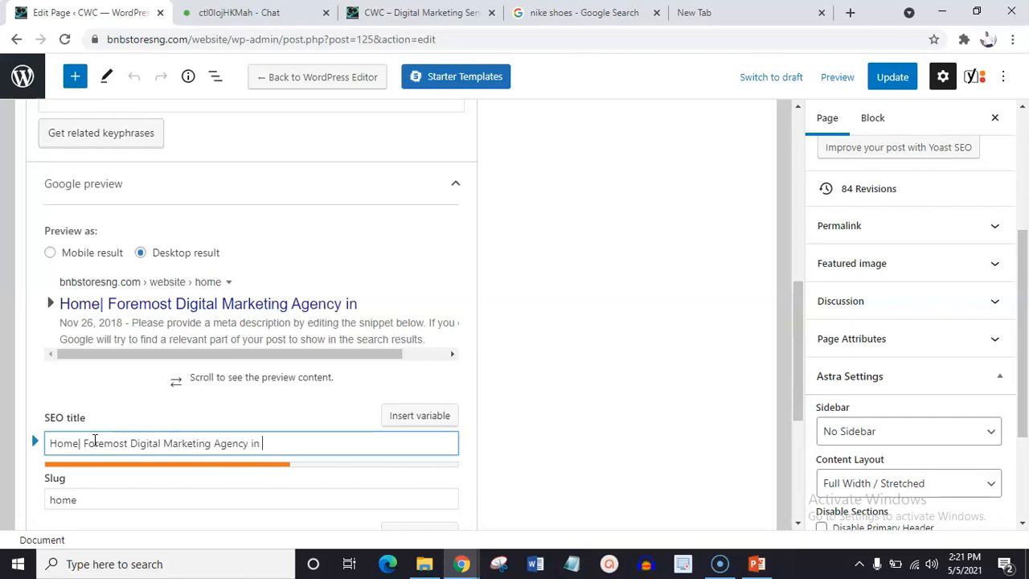
{"action": "type", "text": "ria"}
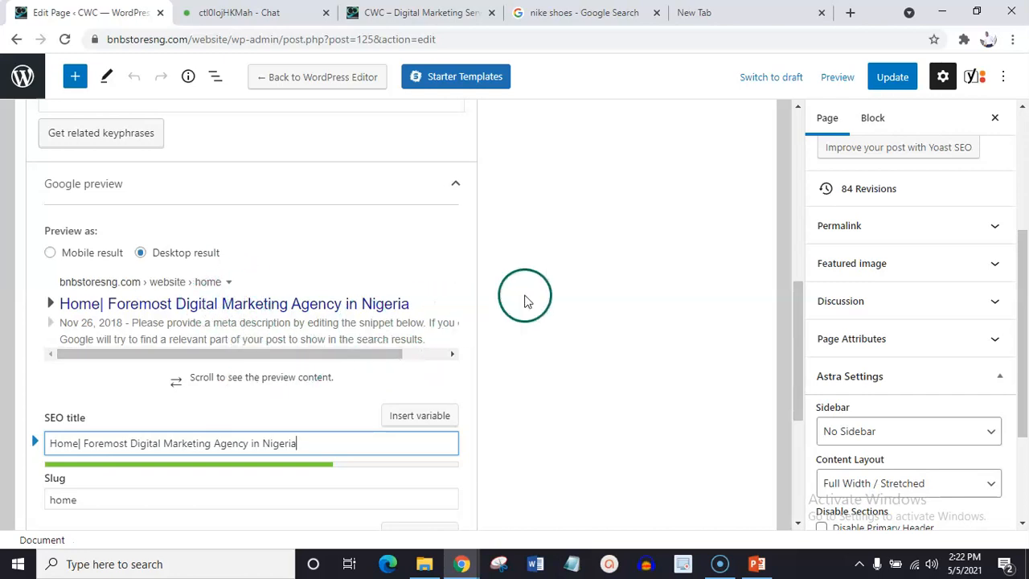
Copy "Foremost Digital Marketing Agency in Nigeria" from the SEO title and append it to "home" in the slug.
{"action": "left_click_drag", "start_coordinate": [800, 322], "coordinate": [799, 352]}
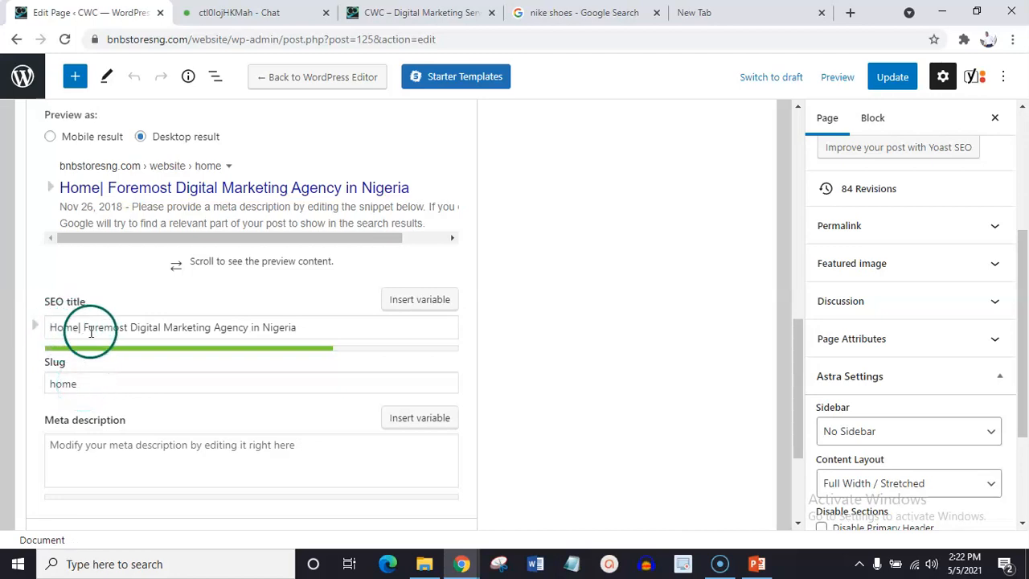
{"action": "left_click", "coordinate": [66, 383]}
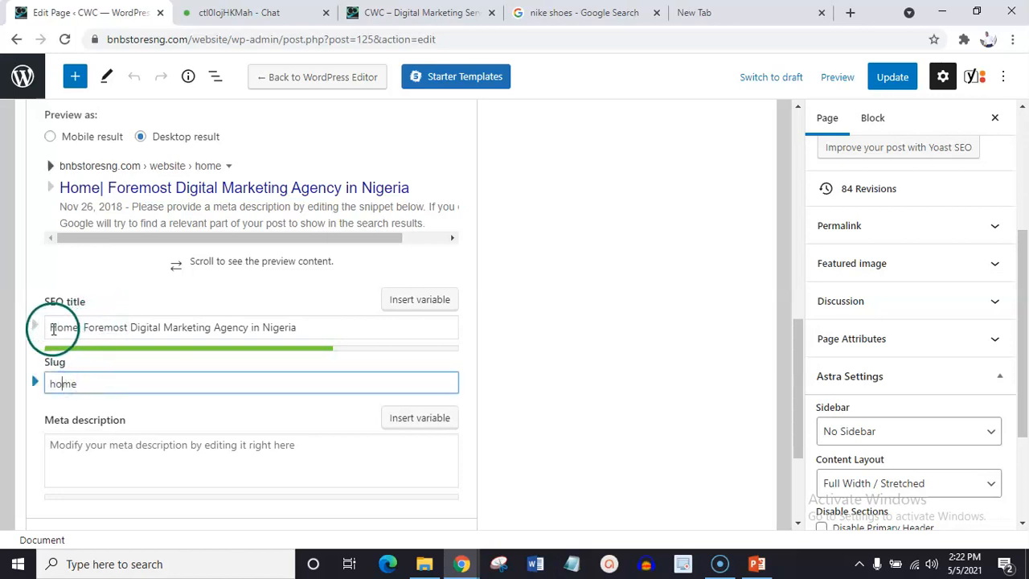
{"action": "left_click_drag", "start_coordinate": [84, 327], "coordinate": [317, 327]}
{"action": "key", "text": "ctrl+c"}
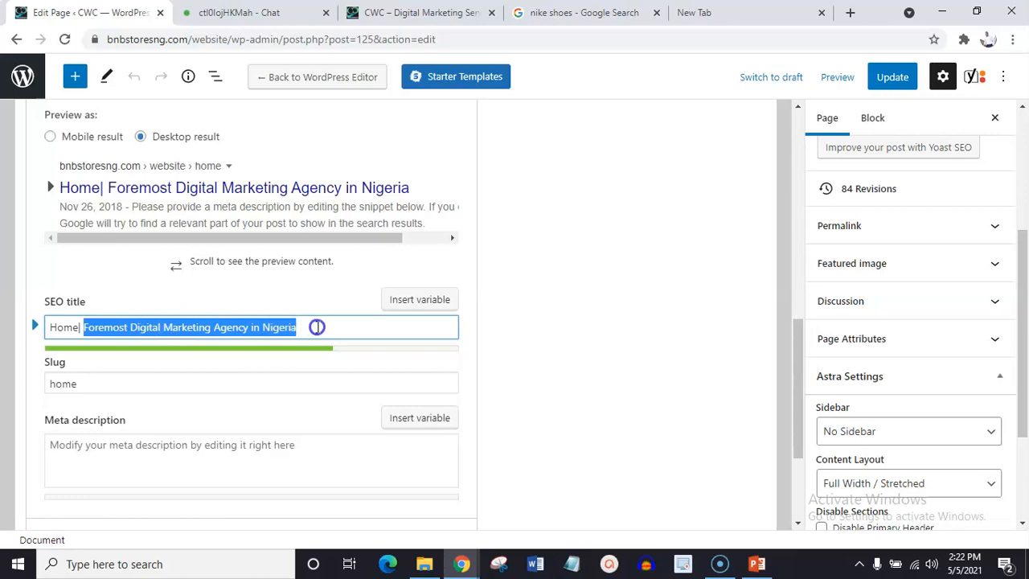
{"action": "left_click", "coordinate": [153, 384]}
{"action": "key", "text": "ctrl+v"}
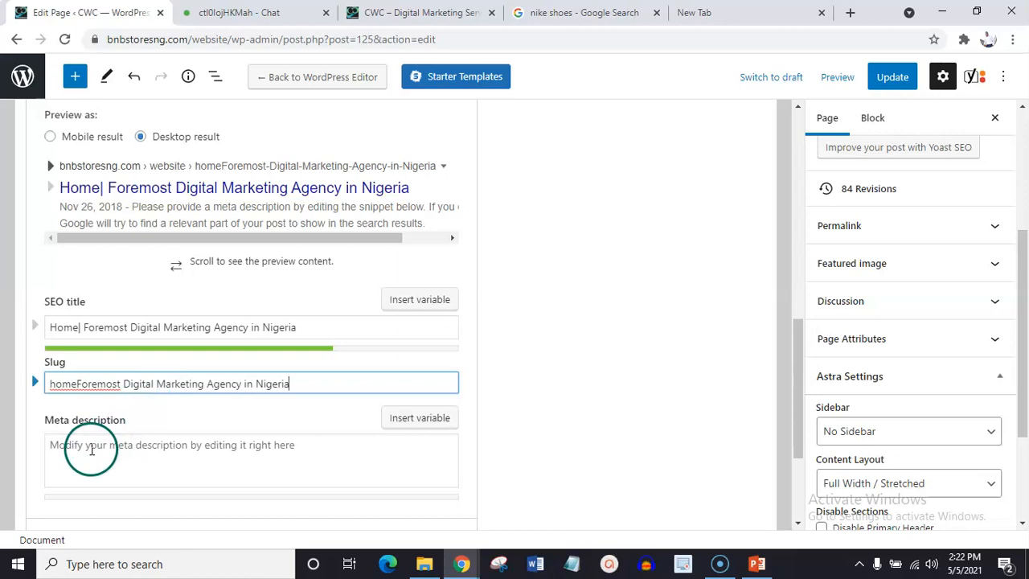
Go to the Google results for nike shoes, dismiss the location request, and look through the listings.
{"action": "left_click", "coordinate": [86, 454]}
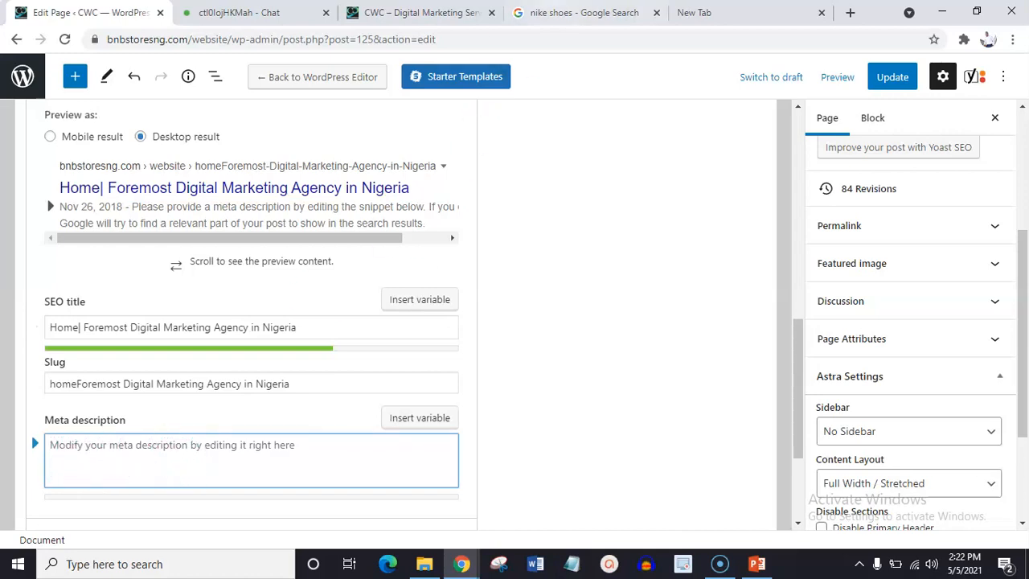
{"action": "left_click", "coordinate": [563, 10]}
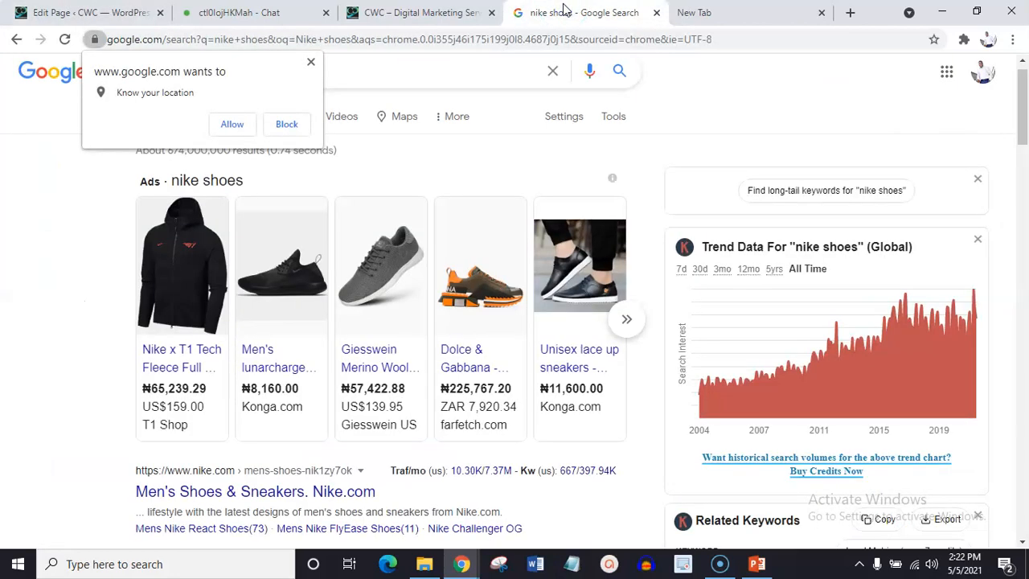
{"action": "left_click", "coordinate": [311, 65]}
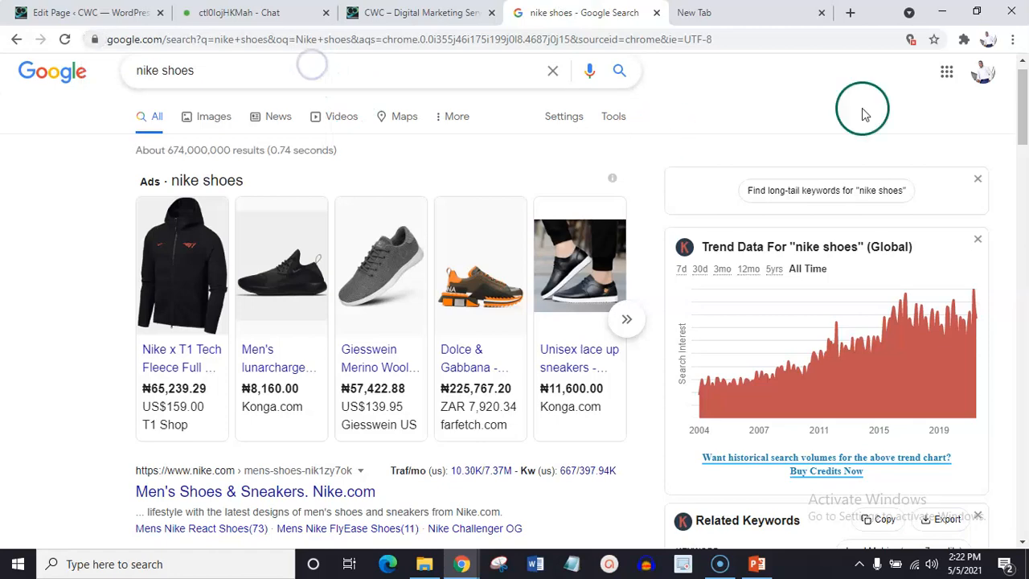
{"action": "scroll", "coordinate": [1024, 98], "scroll_direction": "down", "scroll_amount": 1}
{"action": "left_click_drag", "start_coordinate": [1024, 98], "coordinate": [1024, 245]}
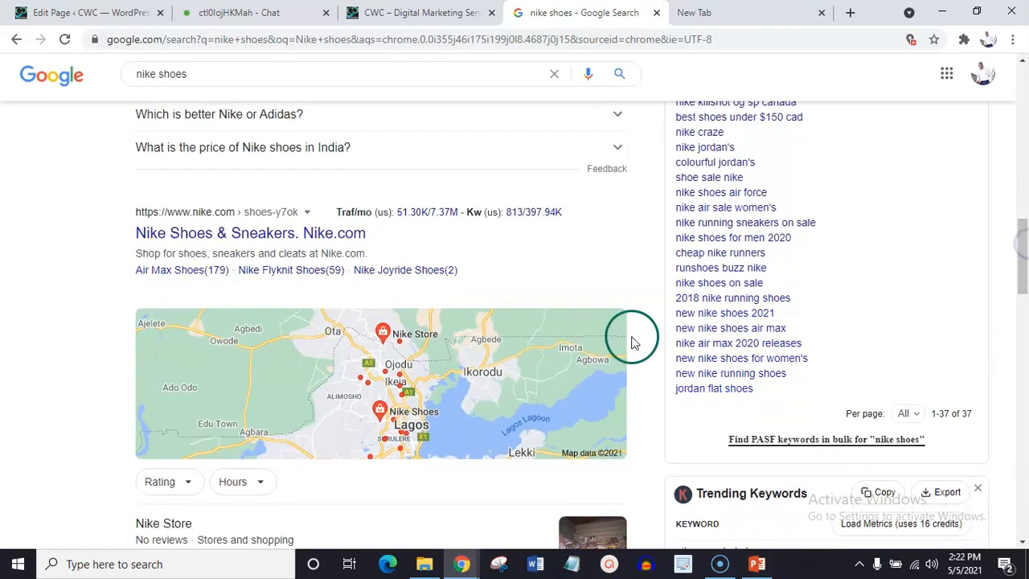
{"action": "left_click_drag", "start_coordinate": [1025, 230], "coordinate": [1025, 63]}
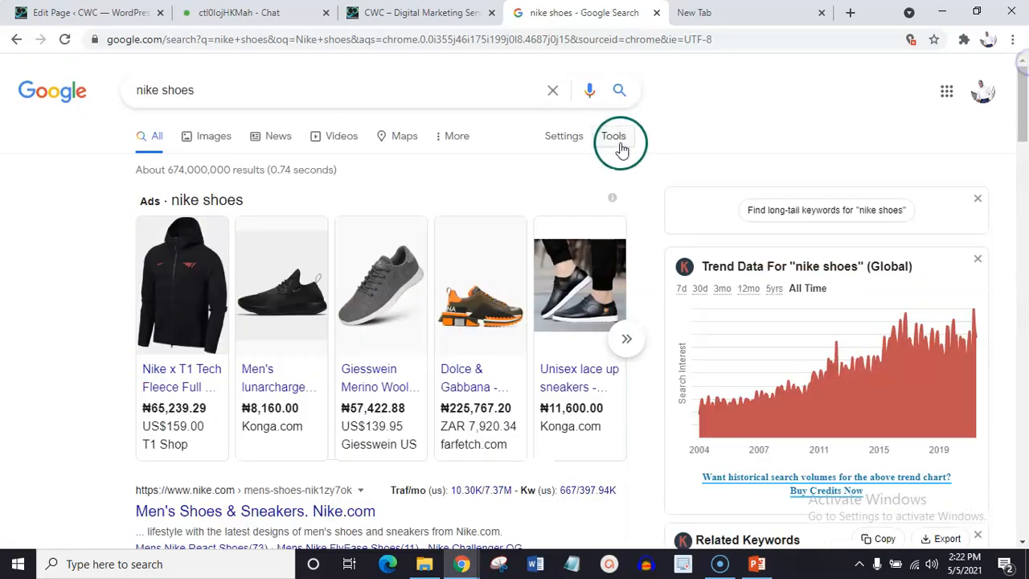
Search Google for "digital marketing agency" in place of the nike shoes query.
{"action": "left_click", "coordinate": [429, 90]}
{"action": "key", "text": "BackSpace"}
{"action": "key", "text": "BackSpace"}
{"action": "key", "text": "BackSpace"}
{"action": "key", "text": "BackSpace"}
{"action": "key", "text": "BackSpace"}
{"action": "key", "text": "BackSpace"}
{"action": "key", "text": "BackSpace"}
{"action": "key", "text": "BackSpace"}
{"action": "key", "text": "BackSpace"}
{"action": "key", "text": "BackSpace"}
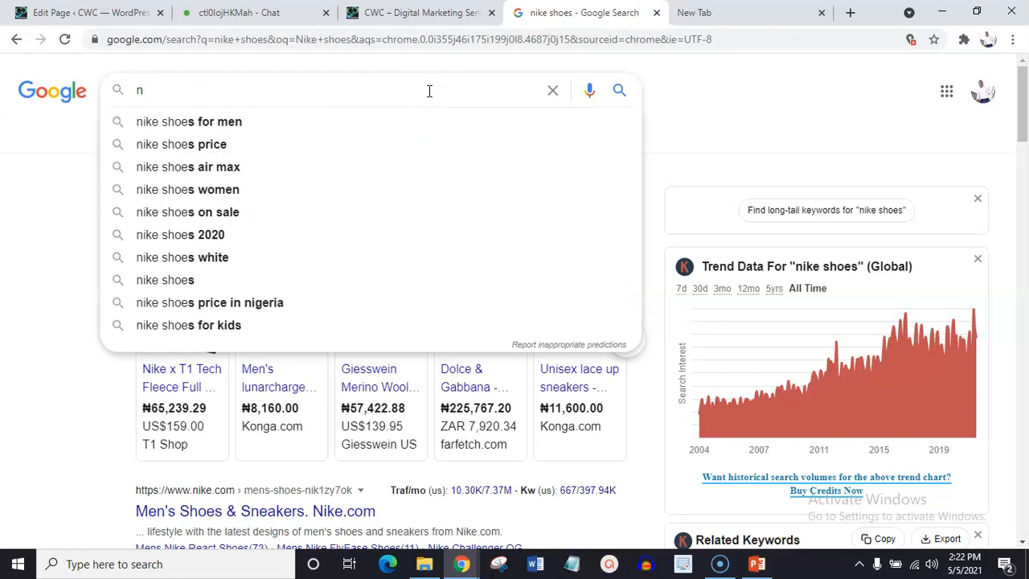
{"action": "type", "text": "Digital M"}
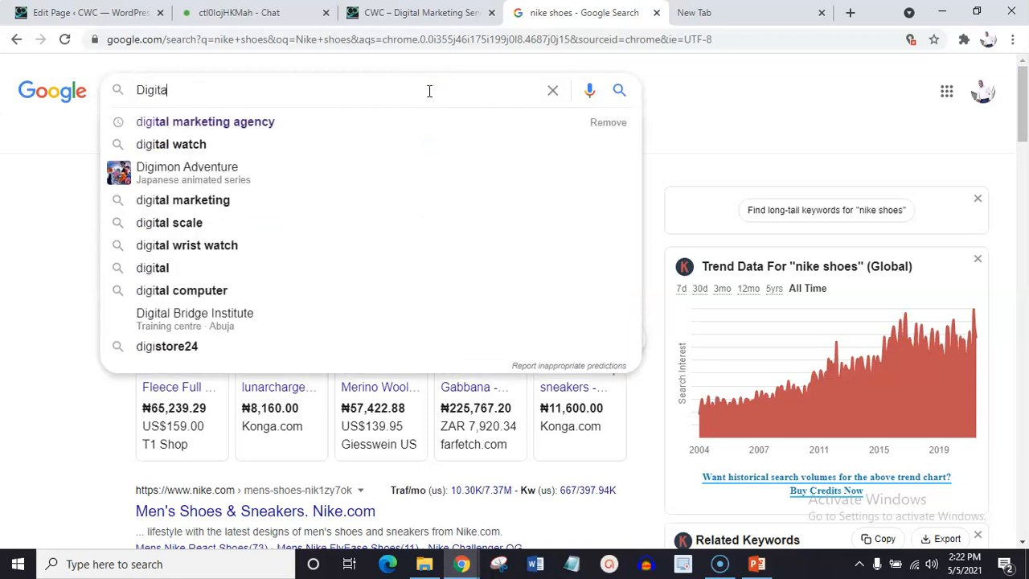
{"action": "type", "text": "AR"}
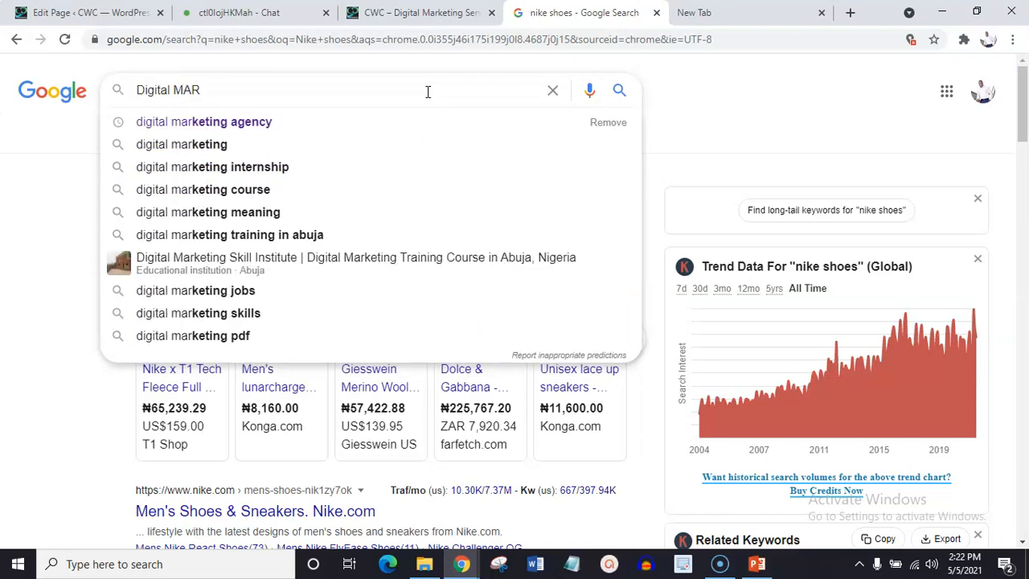
{"action": "left_click", "coordinate": [236, 127]}
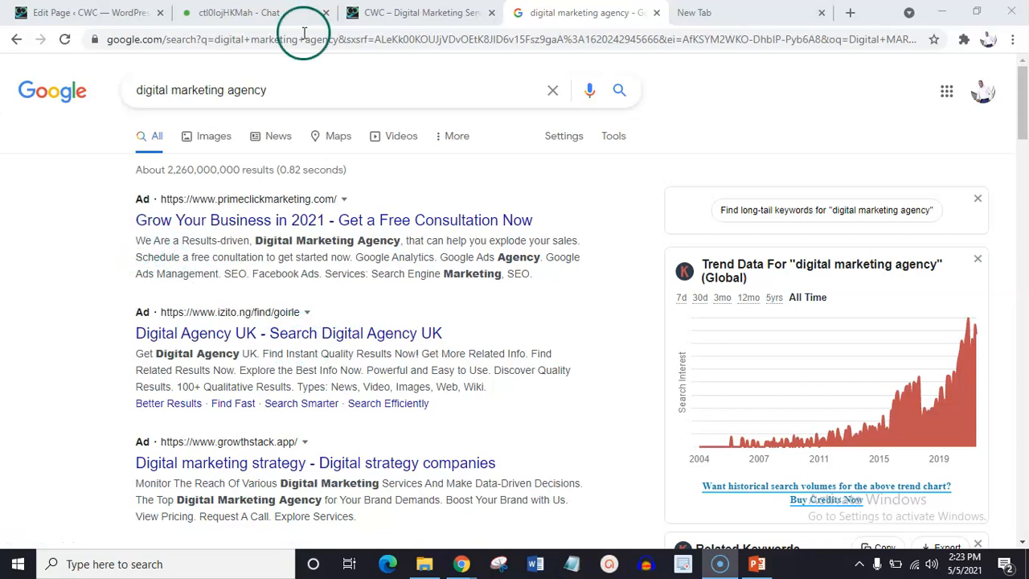
Copy the first ad's description from the digital marketing agency results and paste it as the Home page's meta description.
{"action": "left_click", "coordinate": [112, 12]}
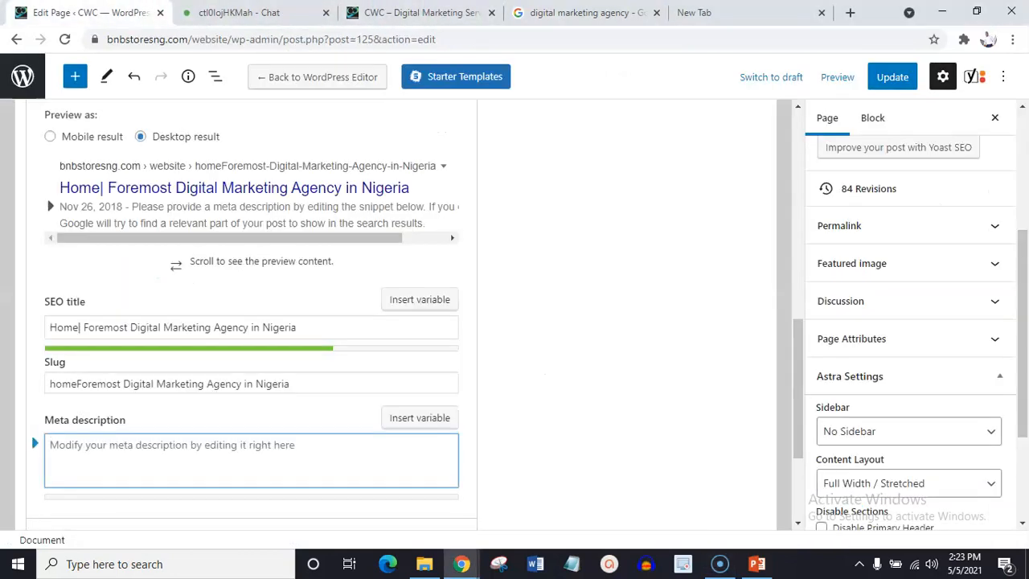
{"action": "left_click", "coordinate": [88, 453]}
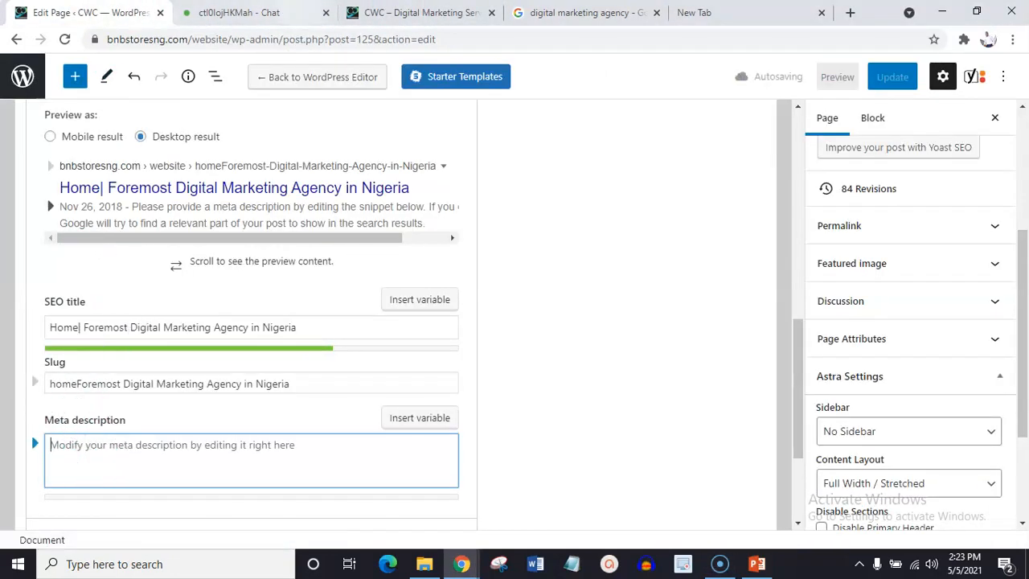
{"action": "left_click", "coordinate": [418, 12]}
{"action": "left_click", "coordinate": [573, 12]}
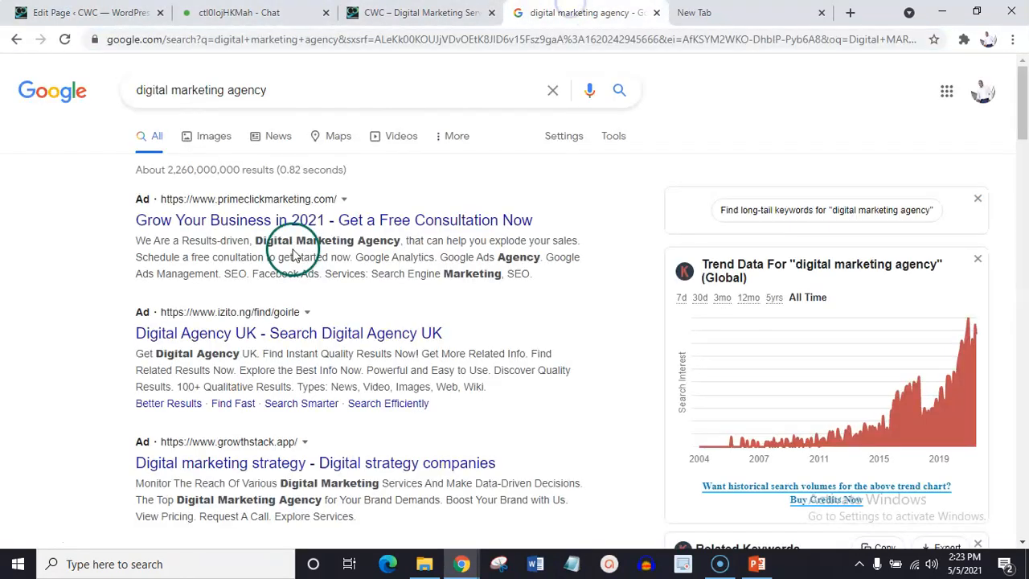
{"action": "left_click_drag", "start_coordinate": [136, 240], "coordinate": [523, 275]}
{"action": "key", "text": "ctrl+c"}
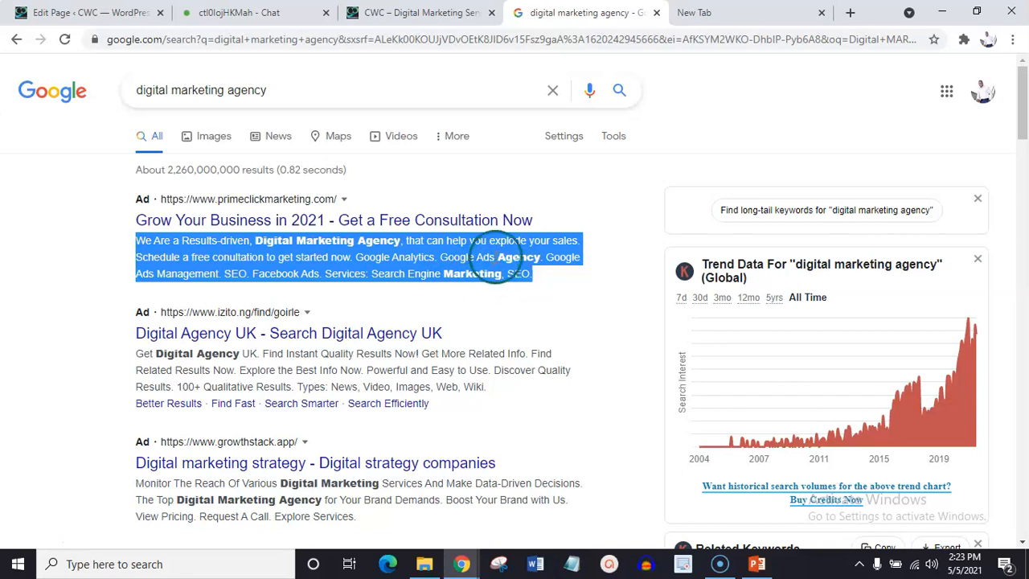
{"action": "left_click", "coordinate": [142, 12]}
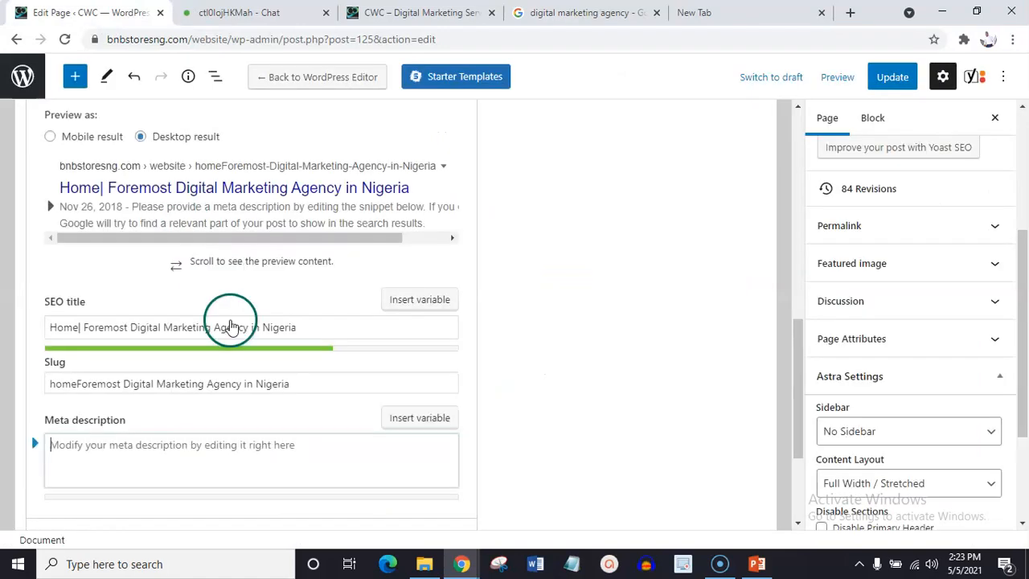
{"action": "left_click", "coordinate": [143, 462]}
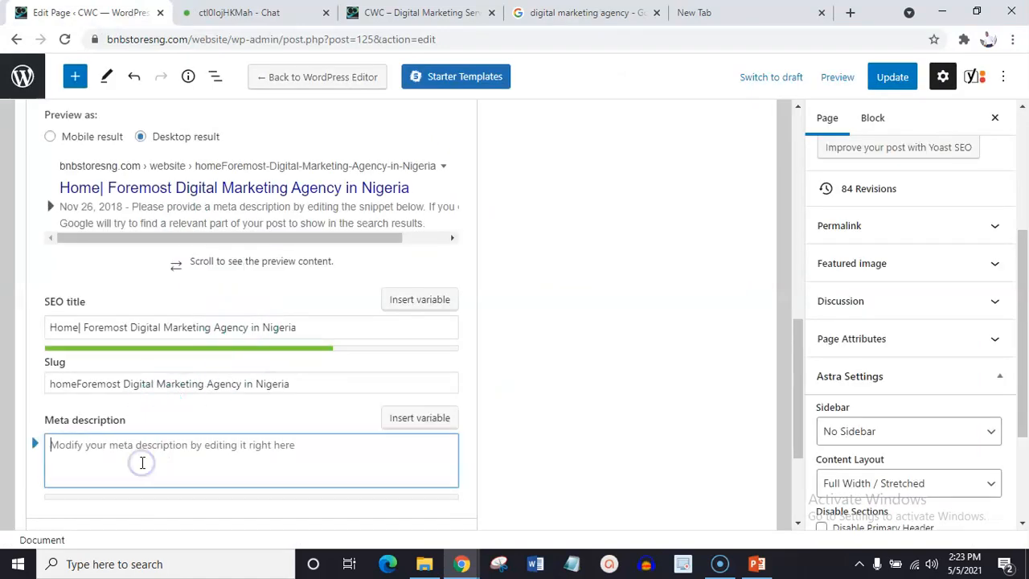
{"action": "key", "text": "ctrl+v"}
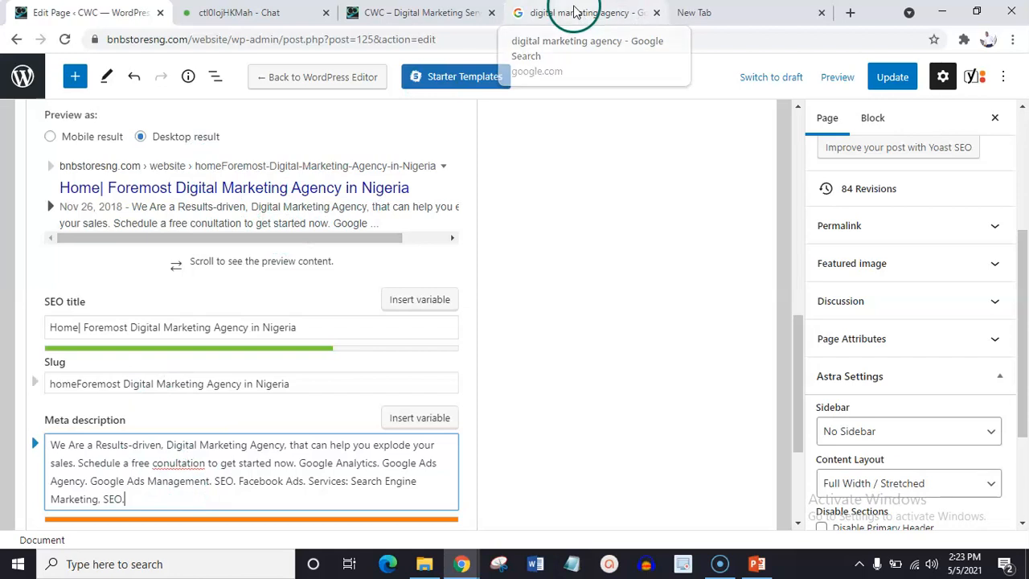
Return to the digital marketing agency results and examine the suggested related keywords.
{"action": "left_click", "coordinate": [635, 24]}
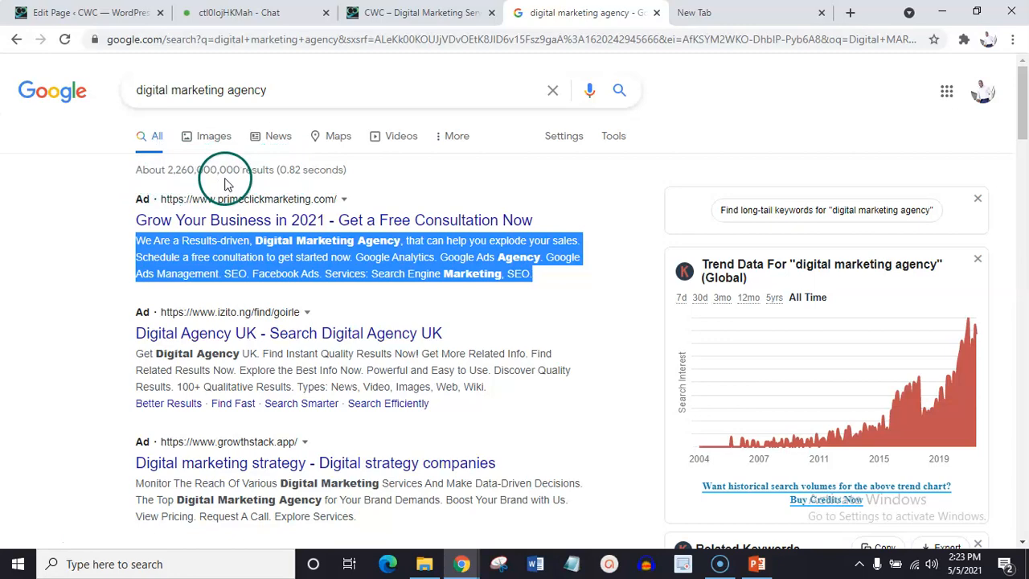
{"action": "left_click_drag", "start_coordinate": [1025, 109], "coordinate": [1025, 156]}
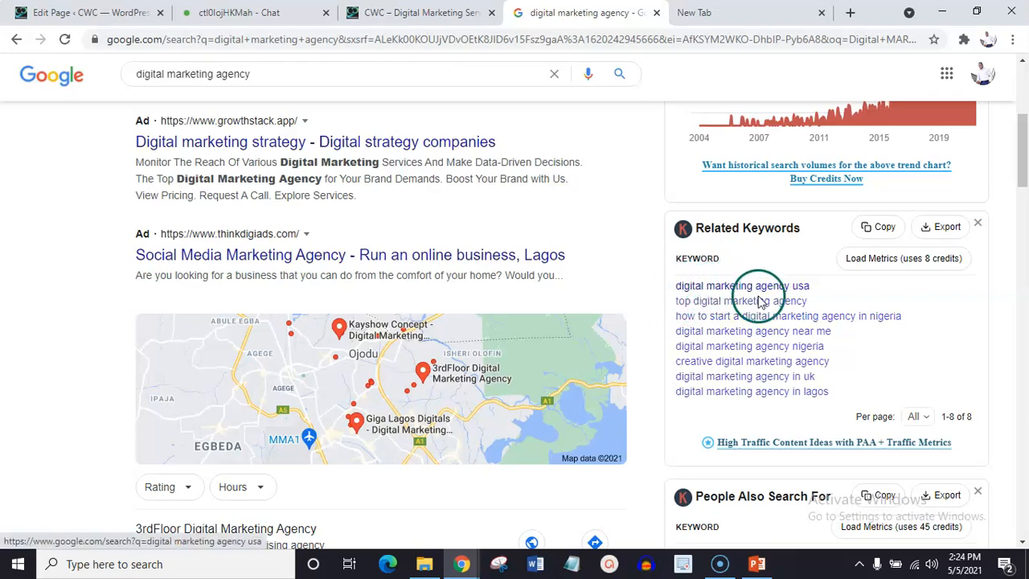
{"action": "mouse_move", "coordinate": [1025, 157]}
{"action": "left_mouse_down"}
{"action": "mouse_move", "coordinate": [1025, 190]}
{"action": "mouse_move", "coordinate": [1026, 163]}
{"action": "left_mouse_up"}
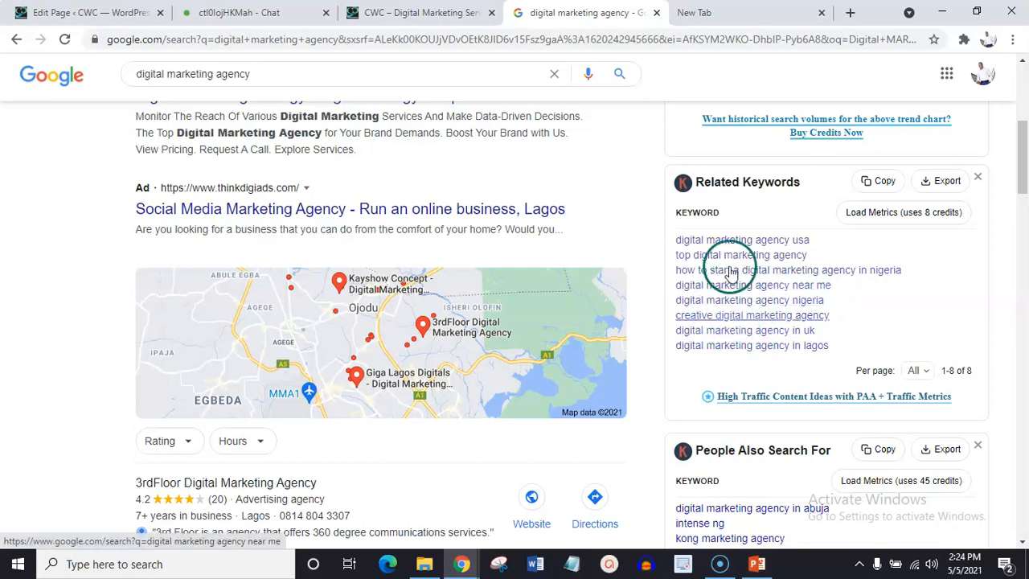
{"action": "left_click_drag", "start_coordinate": [1023, 174], "coordinate": [1025, 110]}
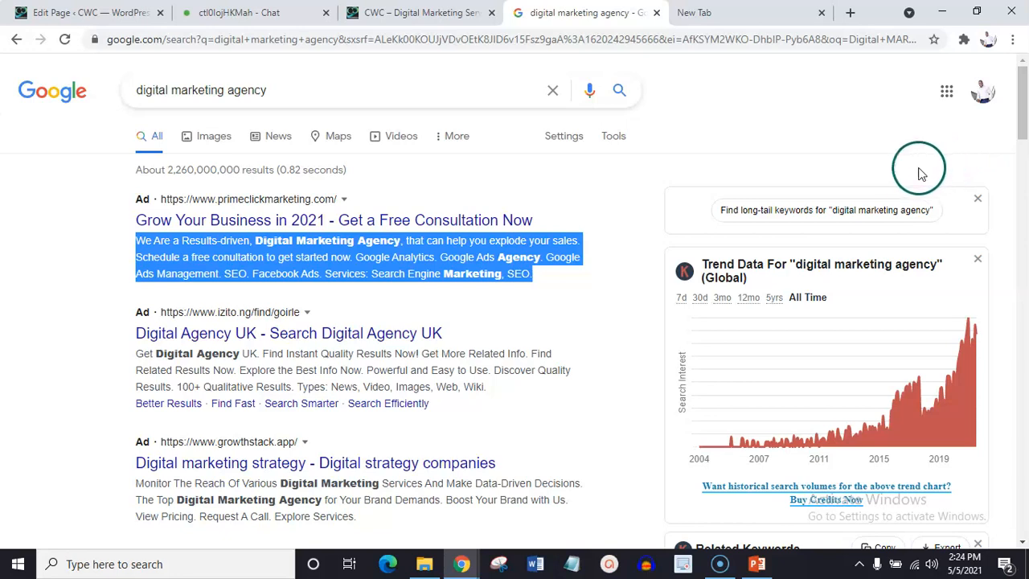
{"action": "left_click_drag", "start_coordinate": [1026, 112], "coordinate": [1027, 115]}
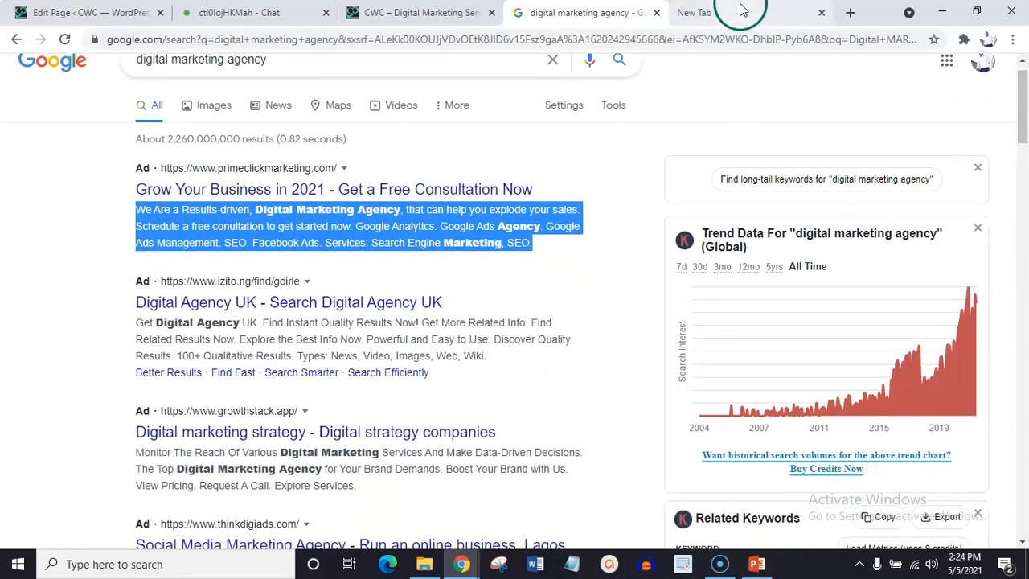
Search Google for "keyword everywhere chrome" in the blank browser tab.
{"action": "left_click", "coordinate": [740, 9]}
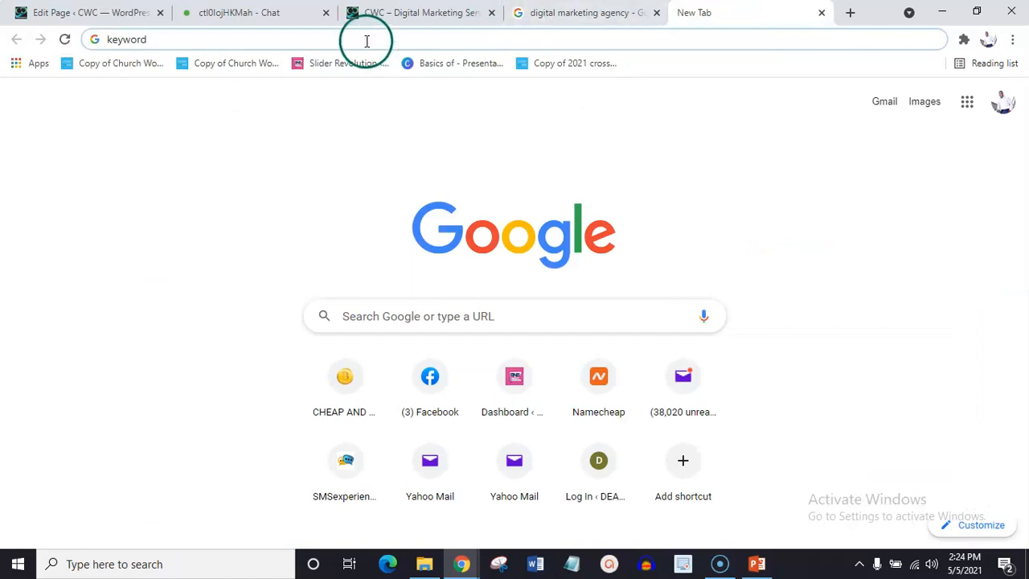
{"action": "type", "text": "G"}
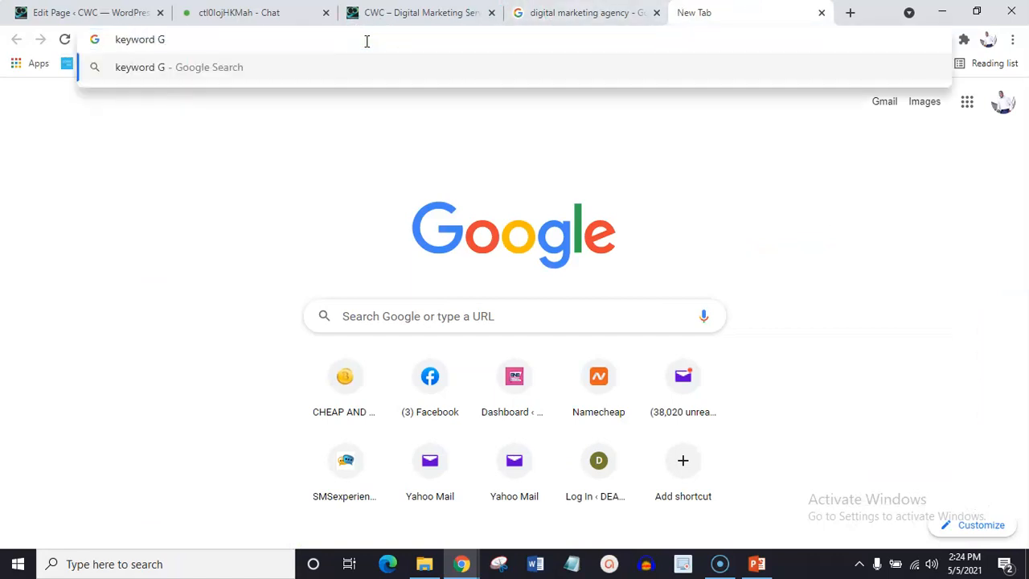
{"action": "key", "text": "BackSpace"}
{"action": "key", "text": "BackSpace"}
{"action": "left_click", "coordinate": [164, 104]}
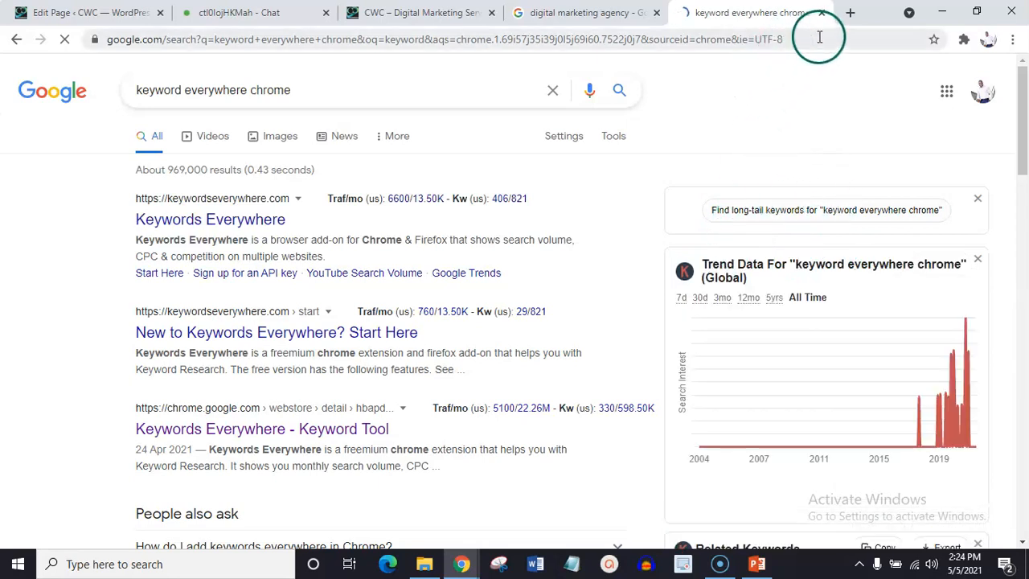
Look through the keyword everywhere chrome results, including the related and long-tail keyword lists.
{"action": "left_click", "coordinate": [1015, 40]}
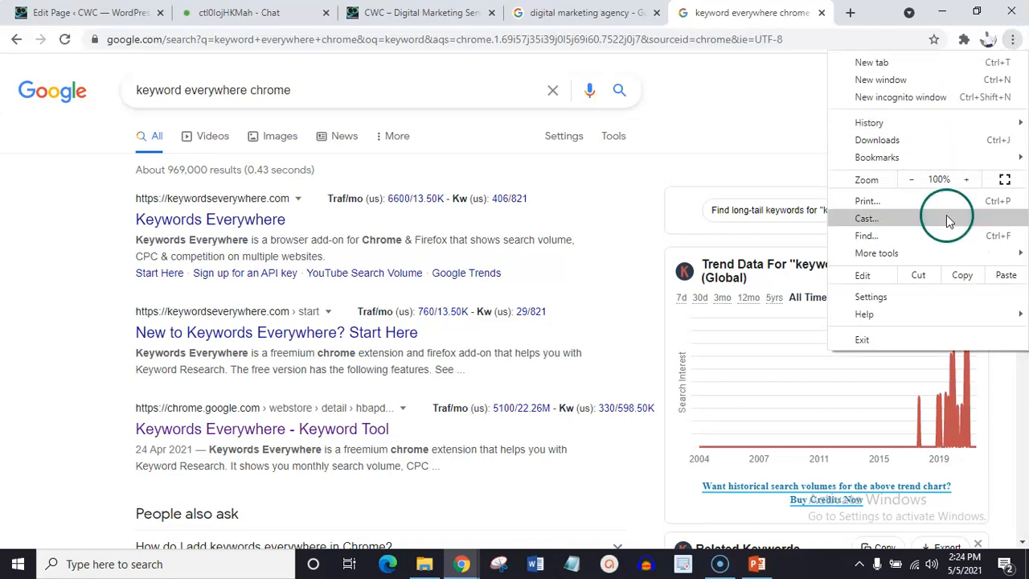
{"action": "left_click", "coordinate": [784, 119]}
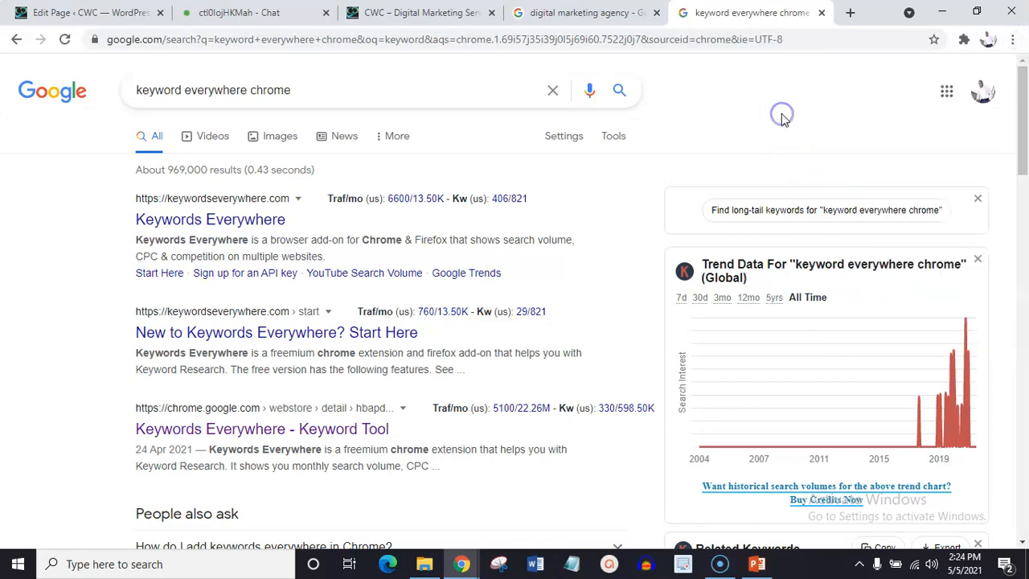
{"action": "left_click_drag", "start_coordinate": [1023, 84], "coordinate": [1023, 172]}
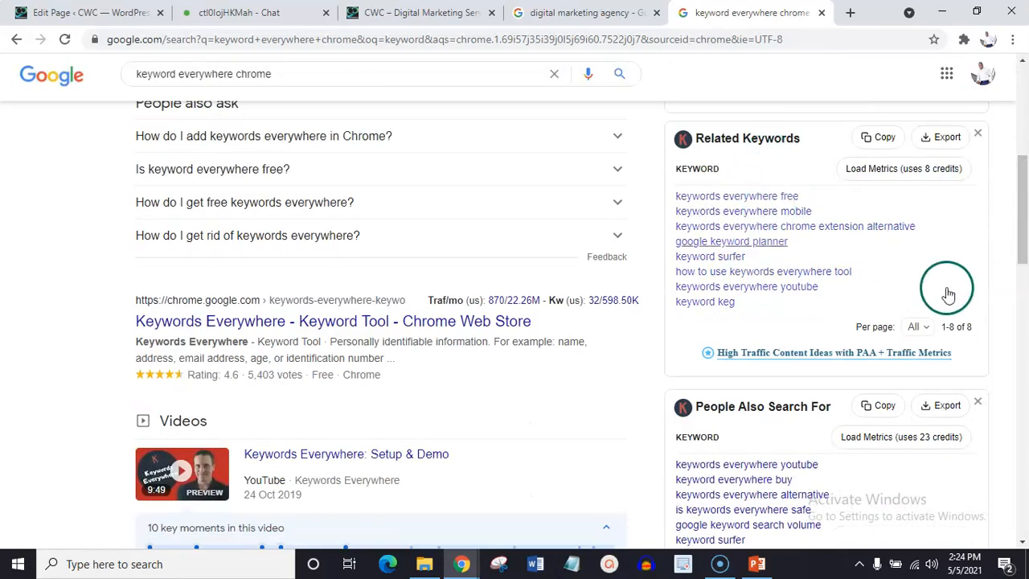
{"action": "left_click_drag", "start_coordinate": [1023, 218], "coordinate": [1026, 356]}
{"action": "scroll", "coordinate": [1026, 357], "scroll_direction": "down", "scroll_amount": 1}
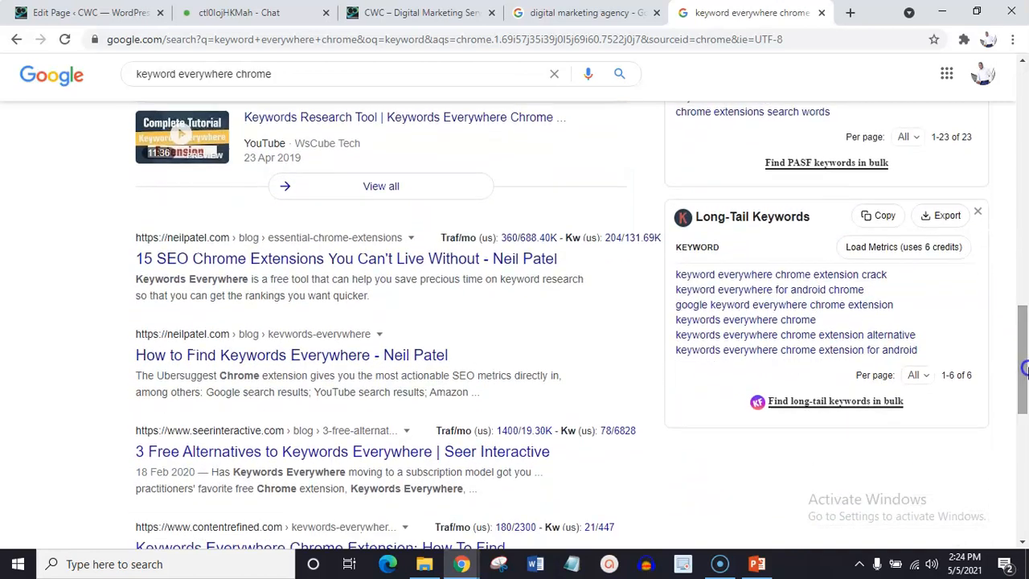
{"action": "scroll", "coordinate": [1026, 364], "scroll_direction": "down", "scroll_amount": 1}
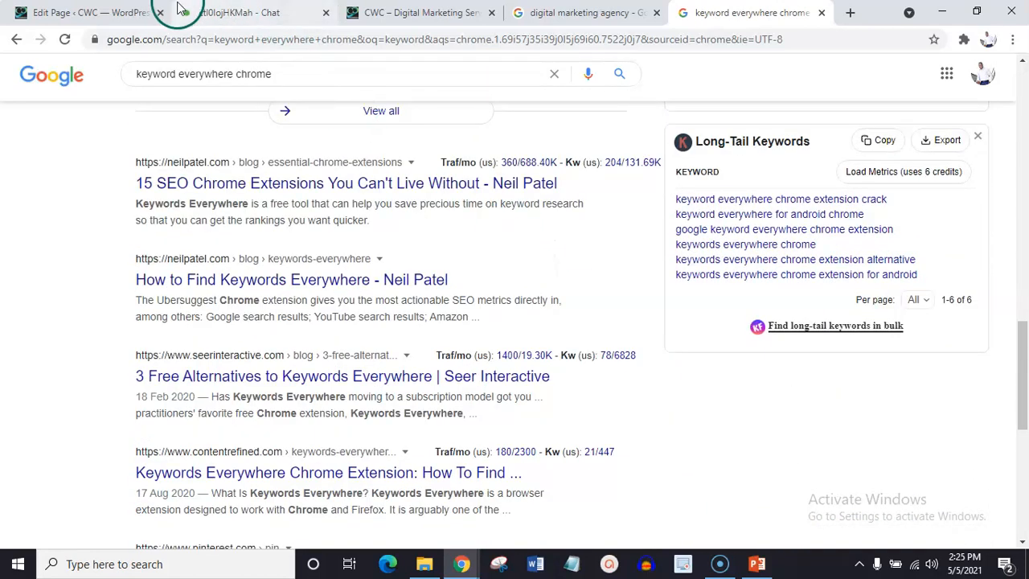
Return to the Home page editor, expand Yoast's SEO analysis, and review its problems, improvements and good results.
{"action": "left_click", "coordinate": [93, 13]}
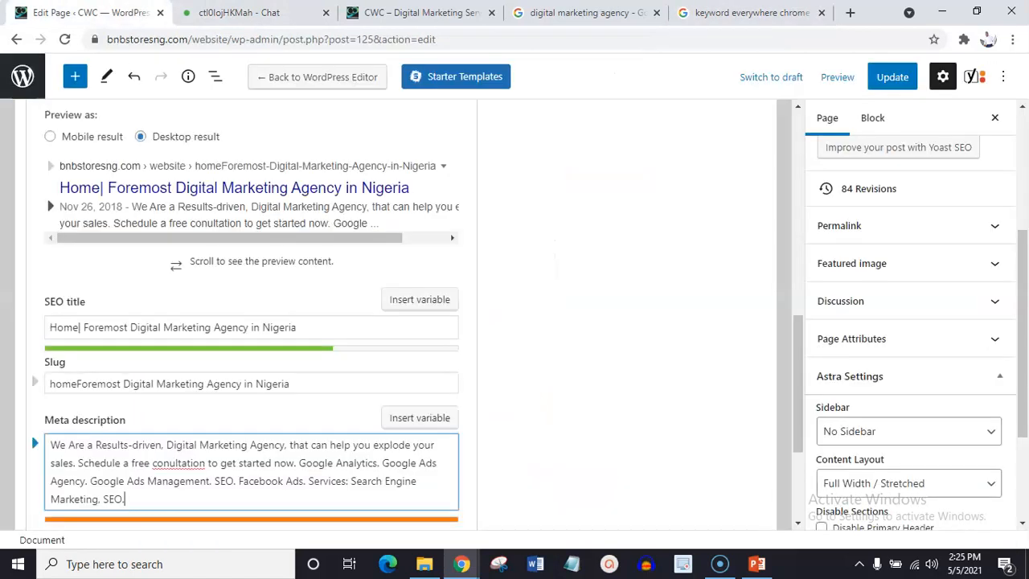
{"action": "left_click_drag", "start_coordinate": [1020, 346], "coordinate": [1026, 368]}
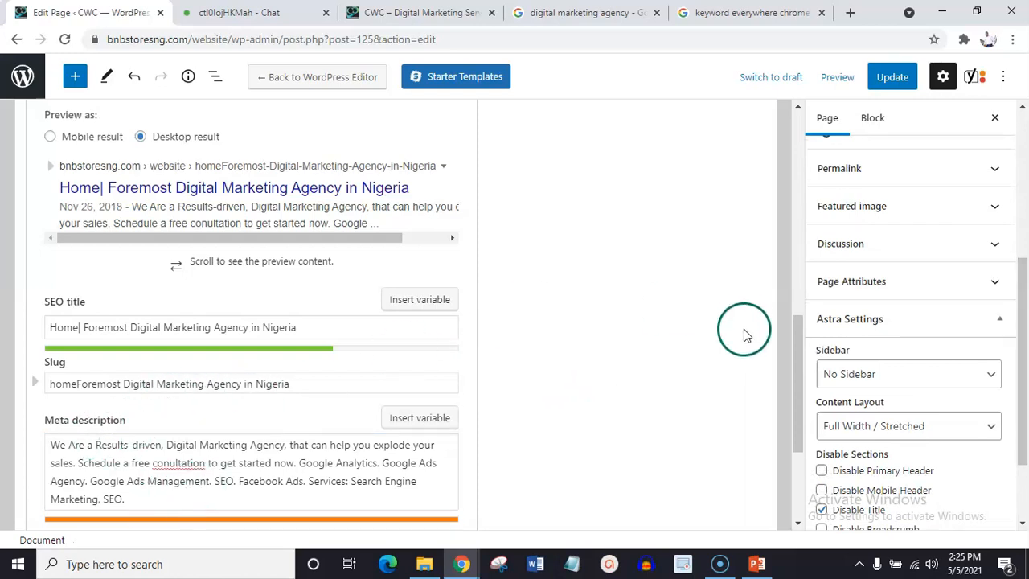
{"action": "left_click_drag", "start_coordinate": [799, 356], "coordinate": [816, 456]}
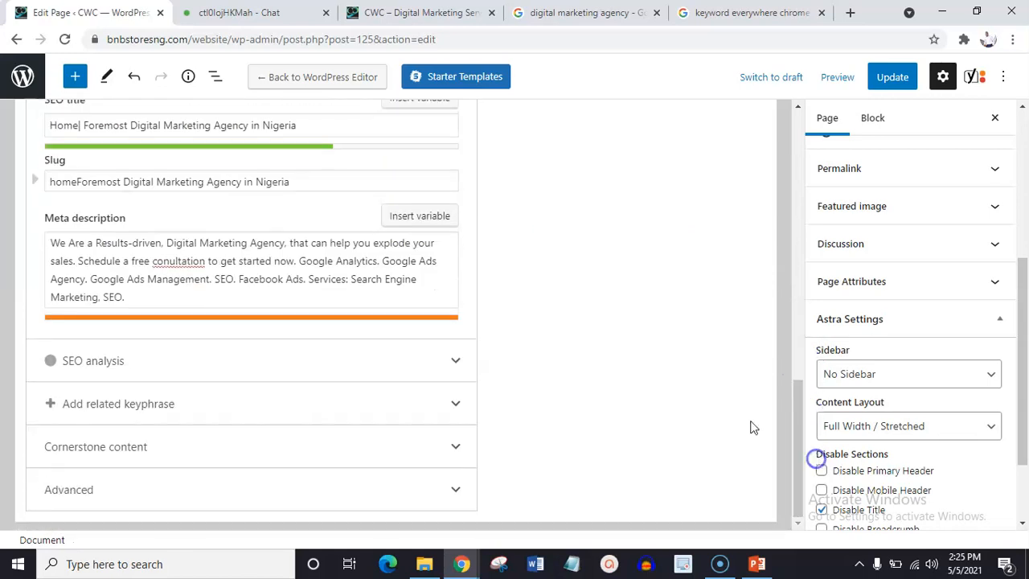
{"action": "left_click", "coordinate": [213, 362]}
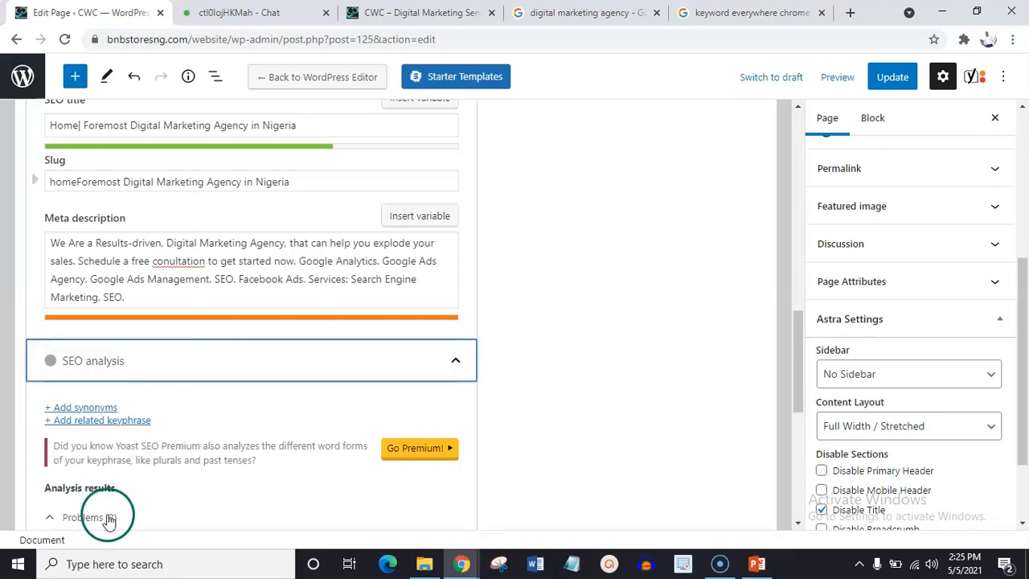
{"action": "left_click_drag", "start_coordinate": [800, 334], "coordinate": [818, 395]}
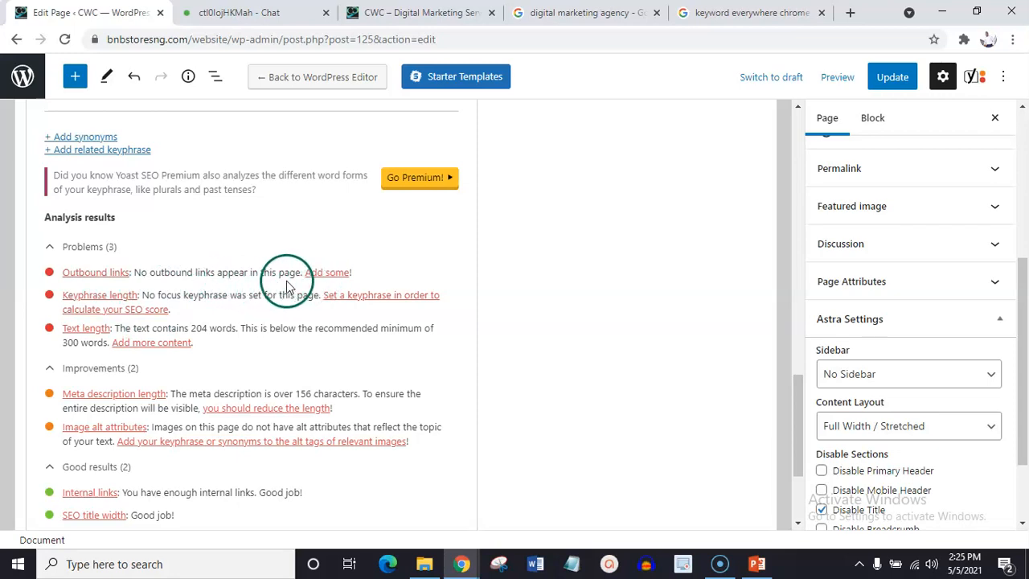
{"action": "left_click_drag", "start_coordinate": [796, 431], "coordinate": [809, 315]}
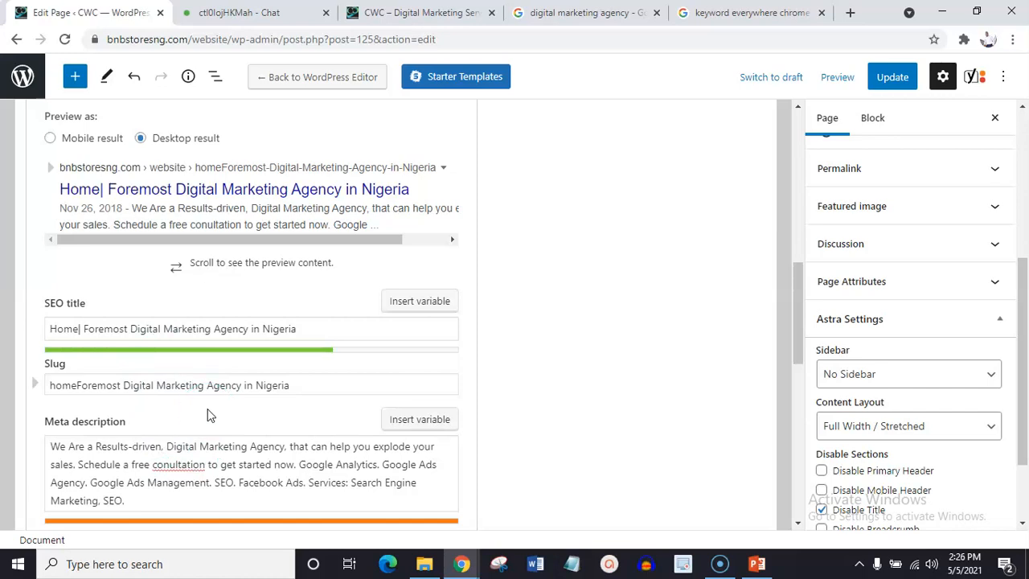
{"action": "left_click", "coordinate": [154, 496]}
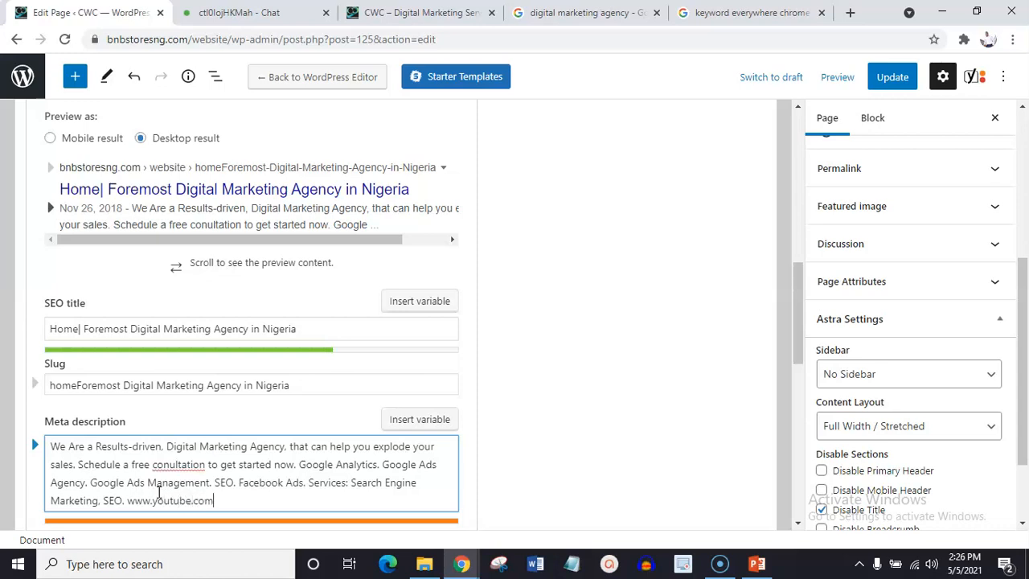
{"action": "left_click_drag", "start_coordinate": [798, 287], "coordinate": [802, 328]}
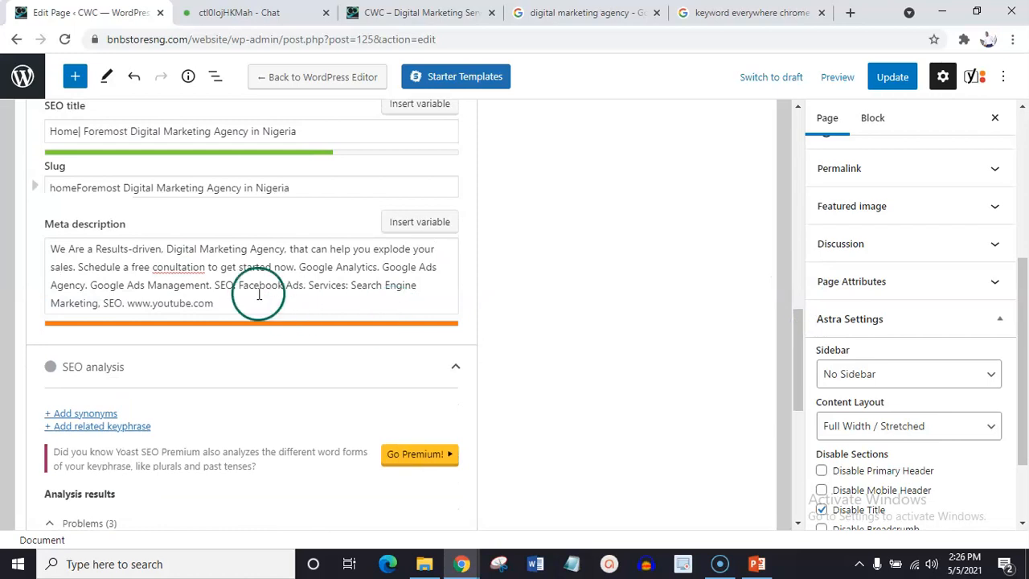
{"action": "left_click", "coordinate": [225, 302]}
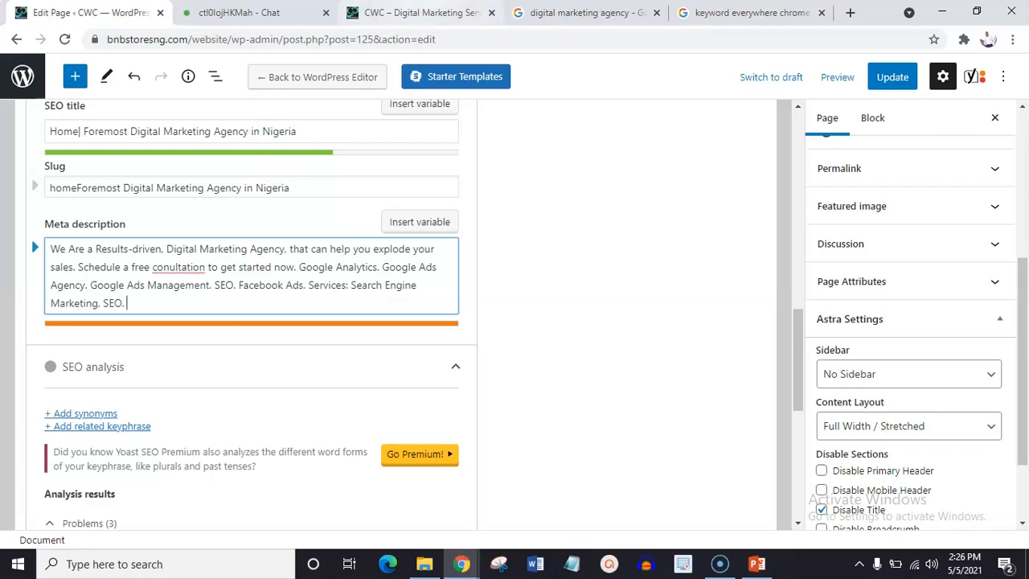
Read the About Us text on the live home page and revisit the two open Google results pages.
{"action": "left_click", "coordinate": [418, 13]}
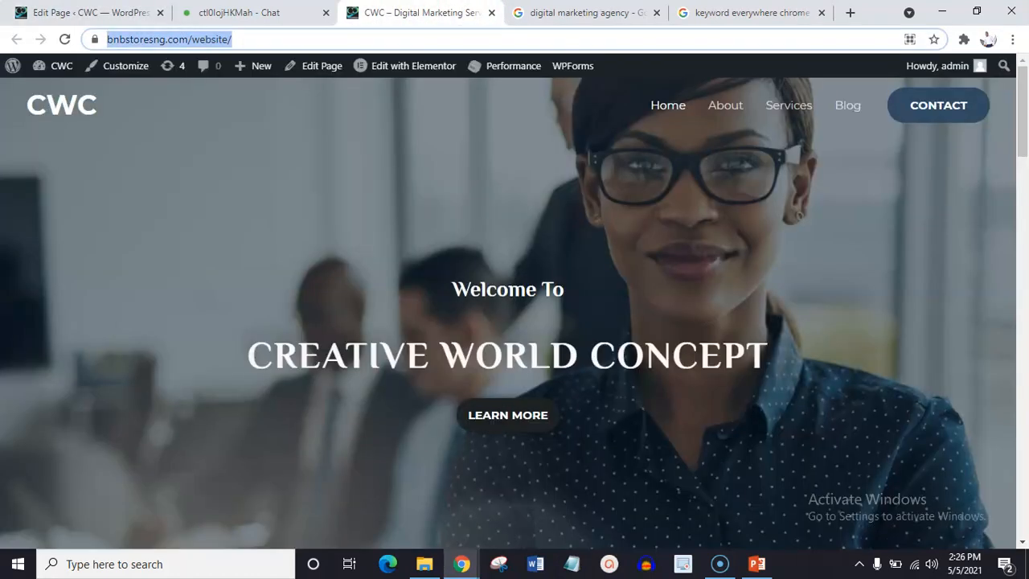
{"action": "left_click_drag", "start_coordinate": [1023, 105], "coordinate": [1025, 210]}
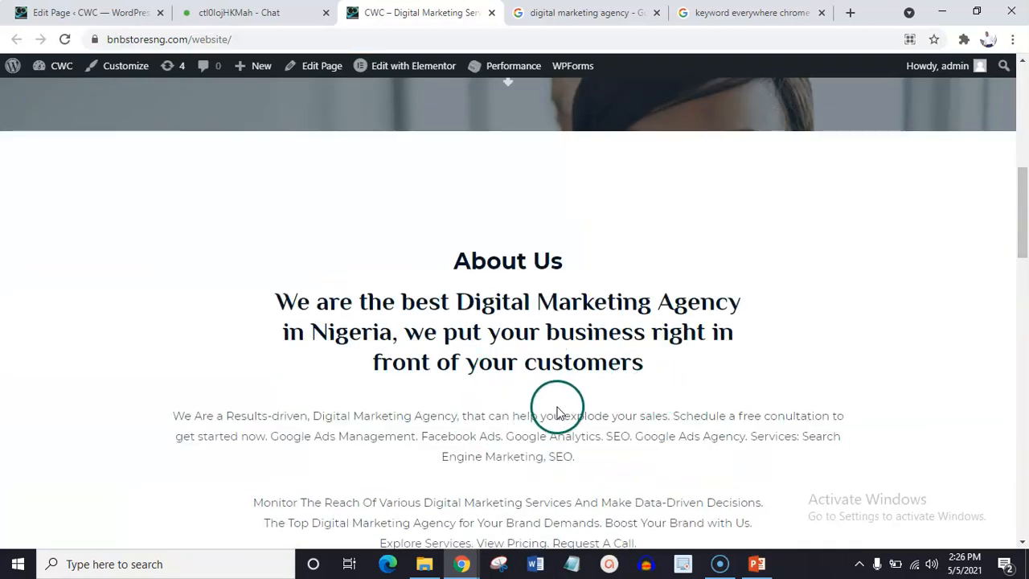
{"action": "scroll", "coordinate": [1024, 229], "scroll_direction": "down", "scroll_amount": 2}
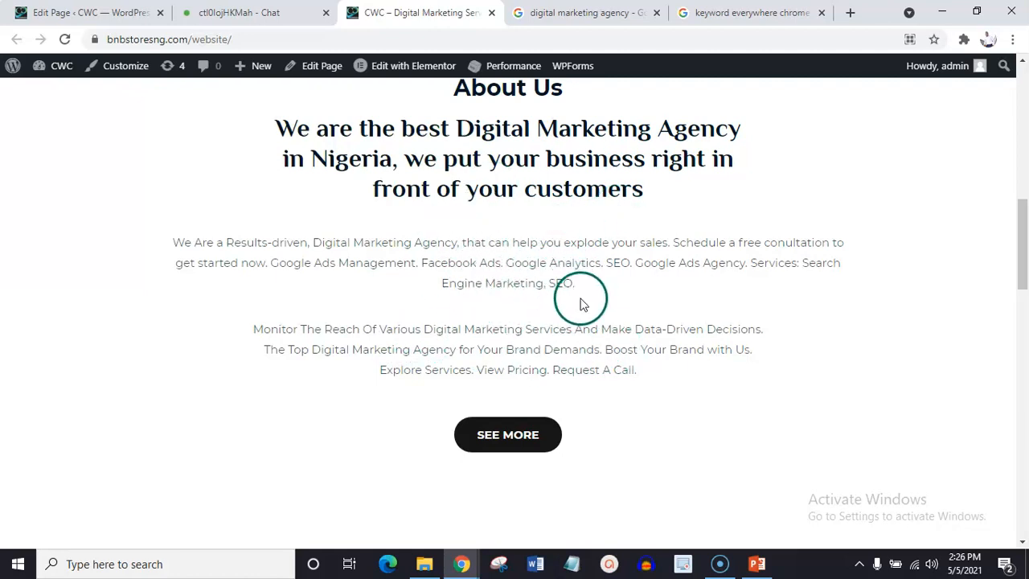
{"action": "left_click", "coordinate": [743, 10]}
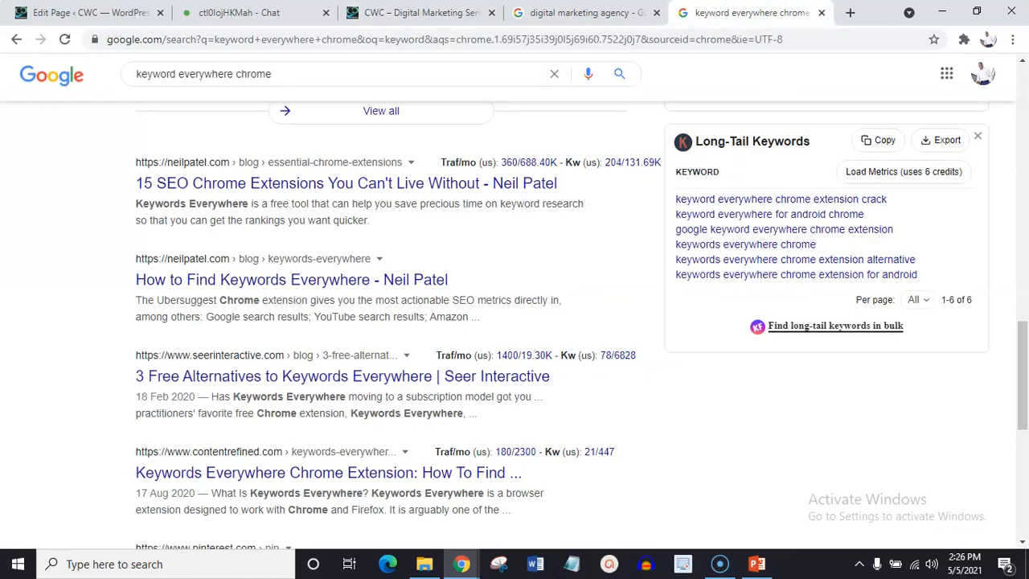
{"action": "left_click", "coordinate": [592, 12]}
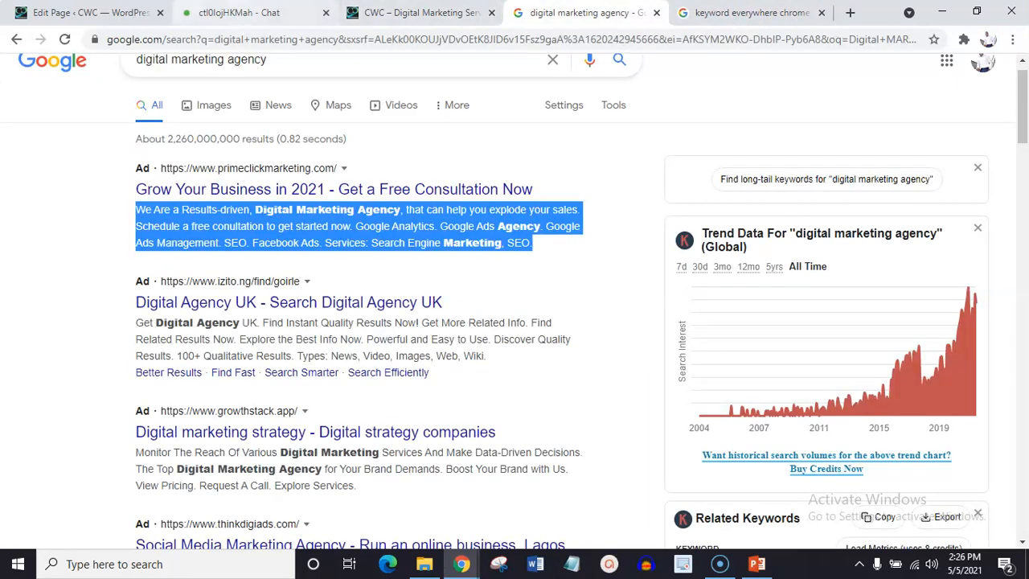
Review the SEO analysis in the Home page editor again, and go back up to the Focus keyphrase field.
{"action": "left_click", "coordinate": [98, 12]}
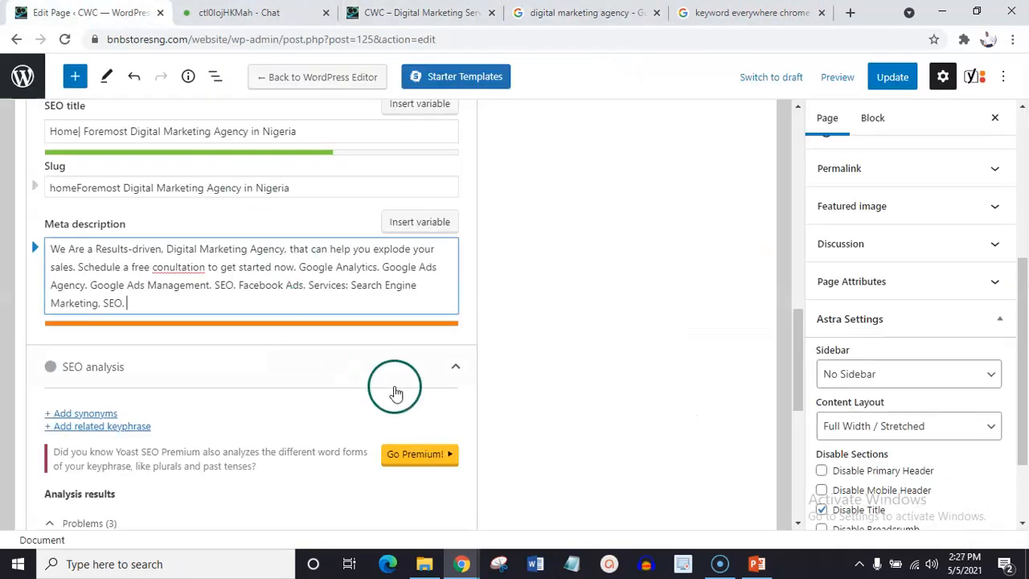
{"action": "left_click_drag", "start_coordinate": [789, 358], "coordinate": [810, 417]}
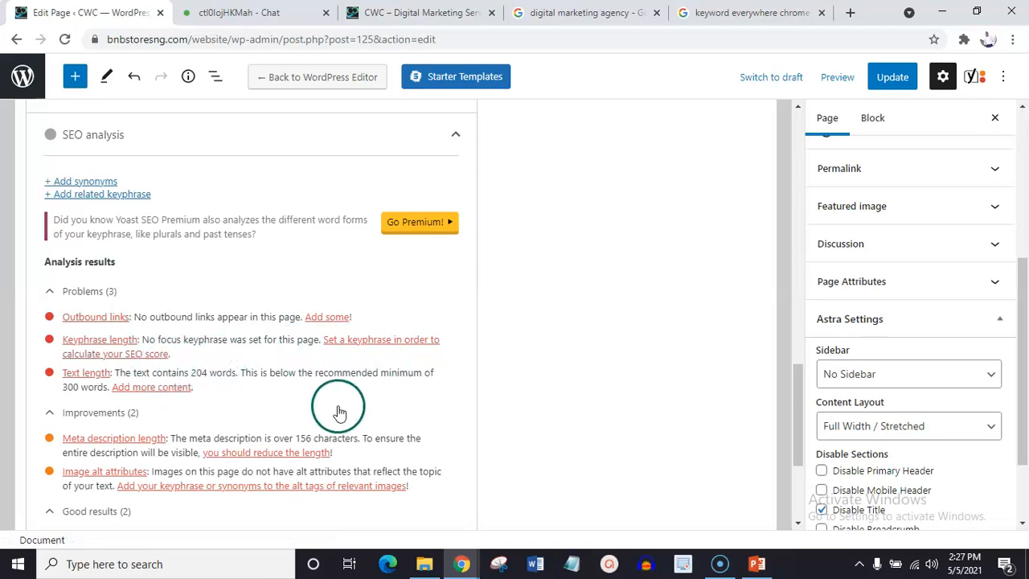
{"action": "left_click_drag", "start_coordinate": [800, 387], "coordinate": [800, 288]}
{"action": "left_click_drag", "start_coordinate": [801, 298], "coordinate": [801, 294]}
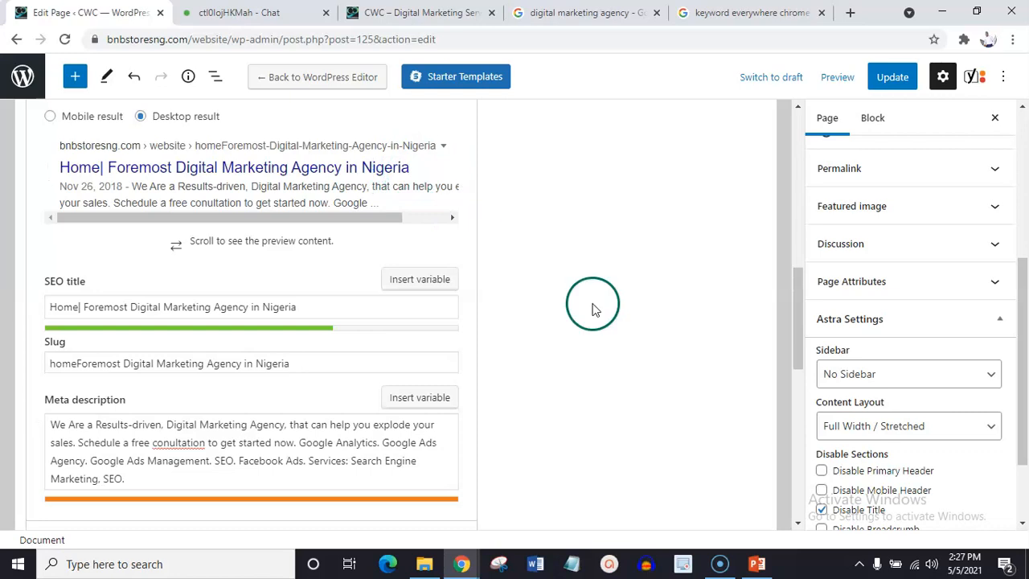
{"action": "left_click_drag", "start_coordinate": [796, 297], "coordinate": [796, 232]}
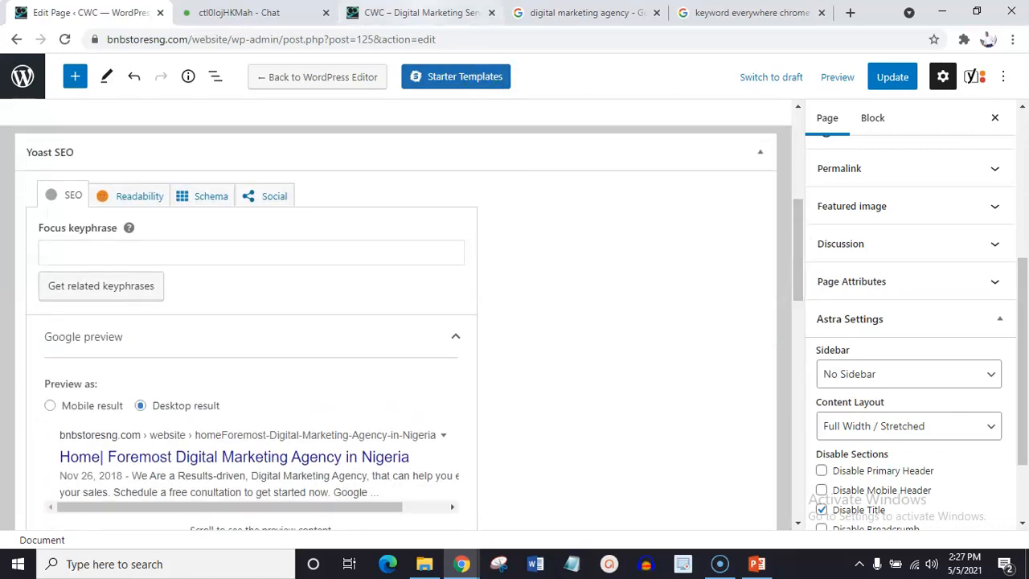
Check the live home page's About Us text against the meta description and SEO analysis results in the editor.
{"action": "left_click", "coordinate": [422, 13]}
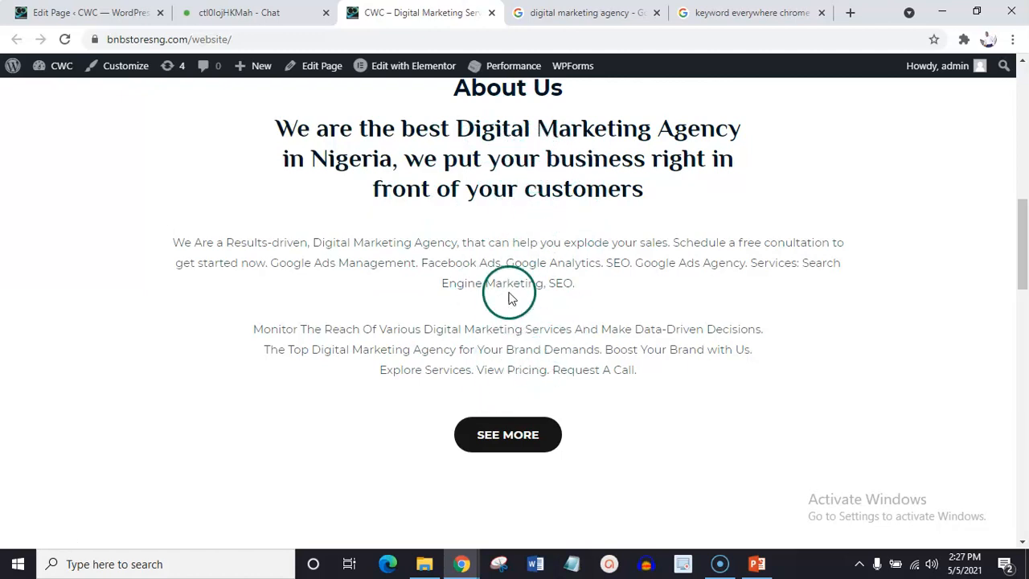
{"action": "left_click", "coordinate": [116, 12]}
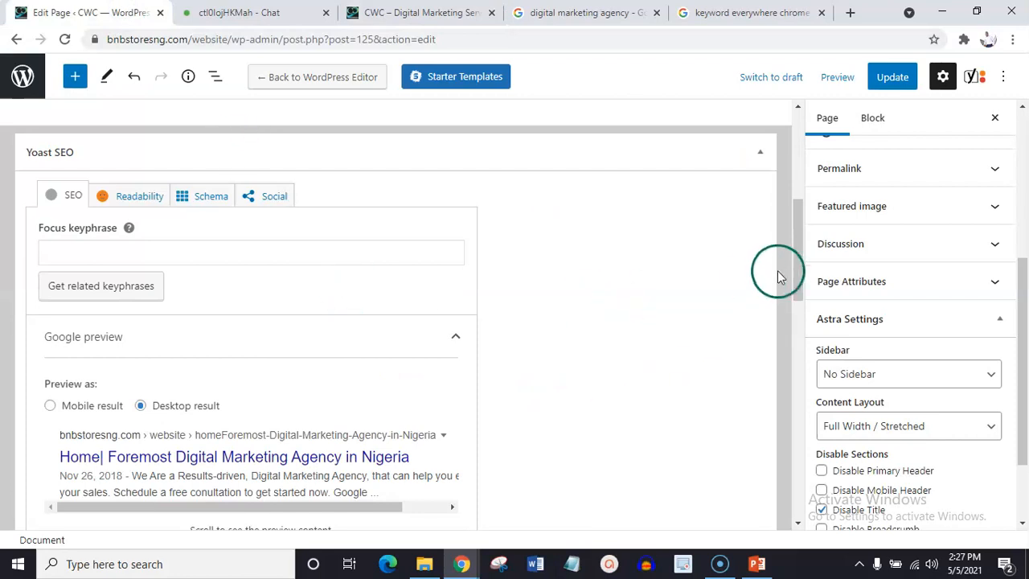
{"action": "left_click_drag", "start_coordinate": [798, 260], "coordinate": [810, 375]}
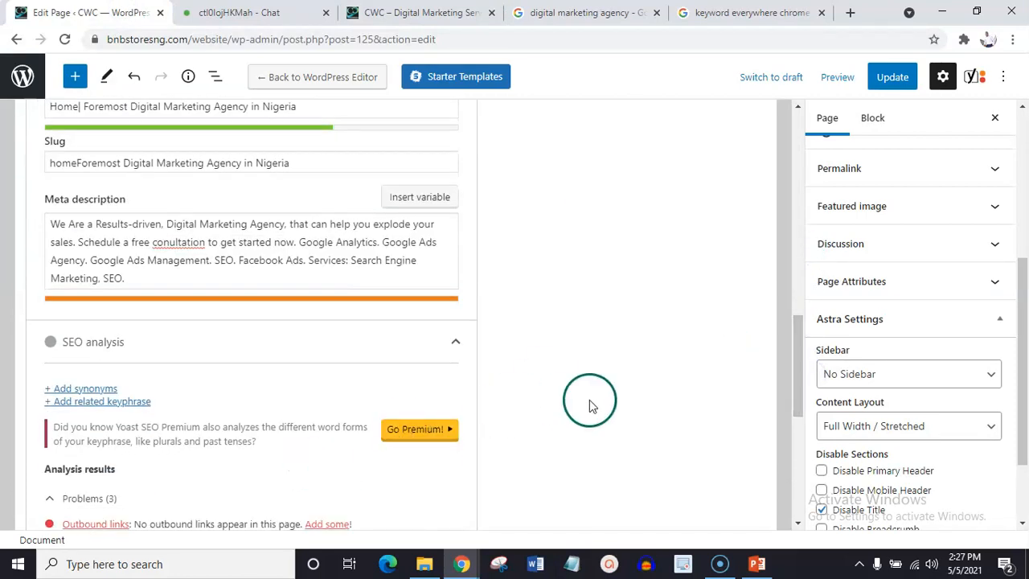
{"action": "left_click_drag", "start_coordinate": [798, 374], "coordinate": [802, 444]}
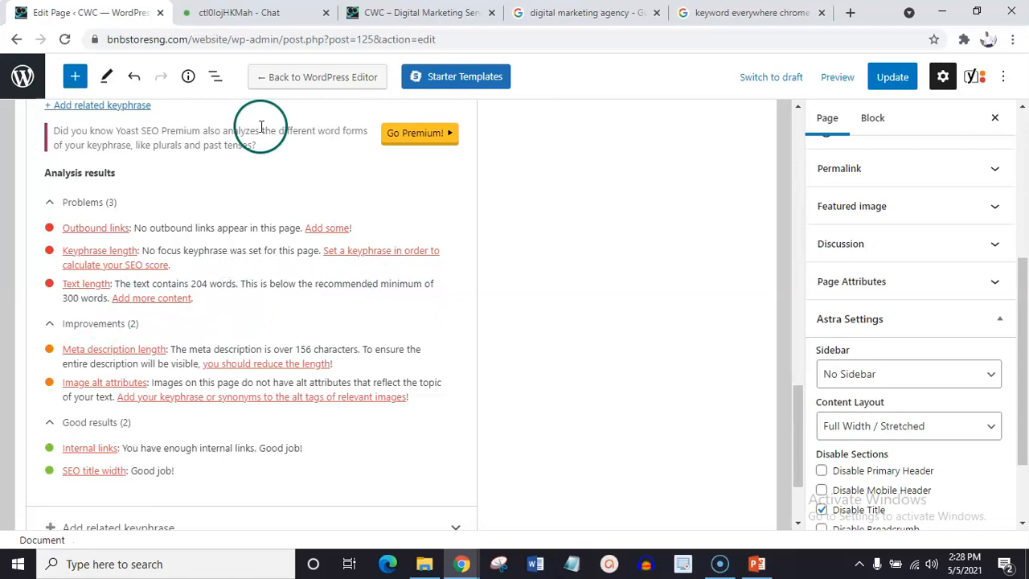
Look over the live home page's content around About Us, and revisit the digital marketing agency results and the chat page.
{"action": "left_click", "coordinate": [419, 13]}
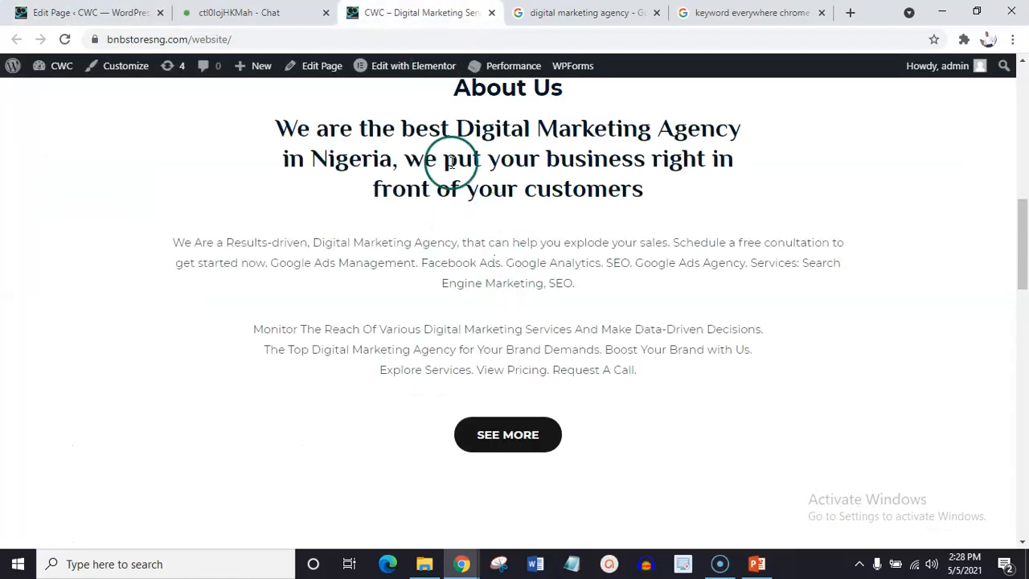
{"action": "left_click_drag", "start_coordinate": [1019, 218], "coordinate": [1023, 261]}
{"action": "left_click", "coordinate": [650, 171]}
{"action": "left_click", "coordinate": [598, 11]}
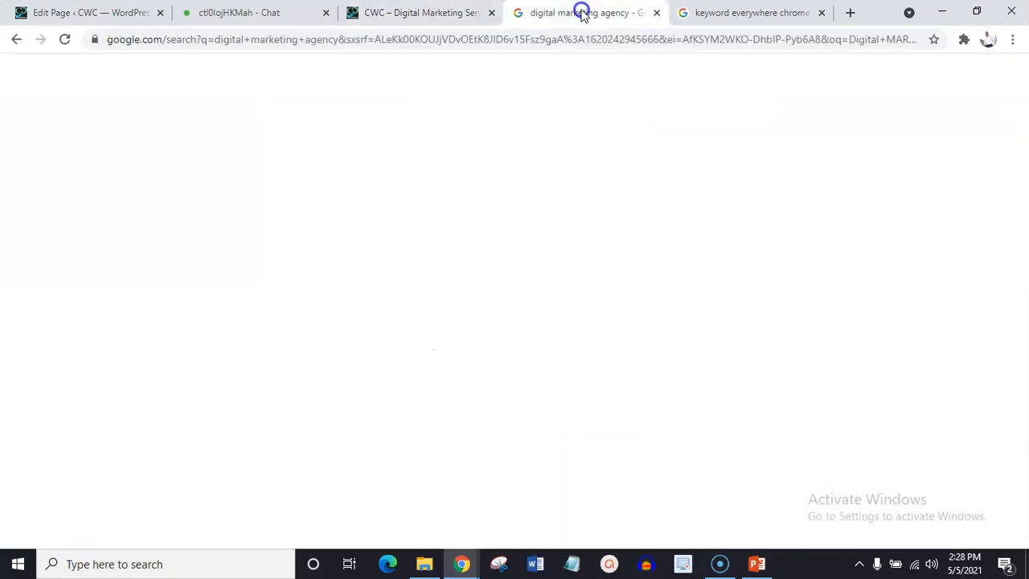
{"action": "left_click", "coordinate": [280, 14]}
Return to the Home page editor and check the Yoast SEO readability and SEO ratings and the Focus keyphrase section.
{"action": "left_click", "coordinate": [95, 12]}
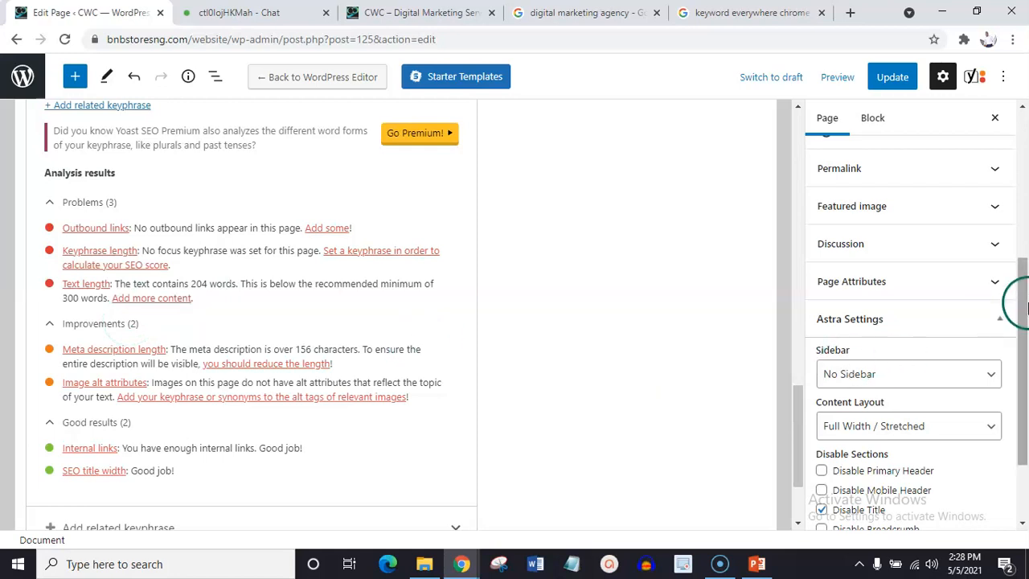
{"action": "left_click_drag", "start_coordinate": [1023, 298], "coordinate": [1023, 214]}
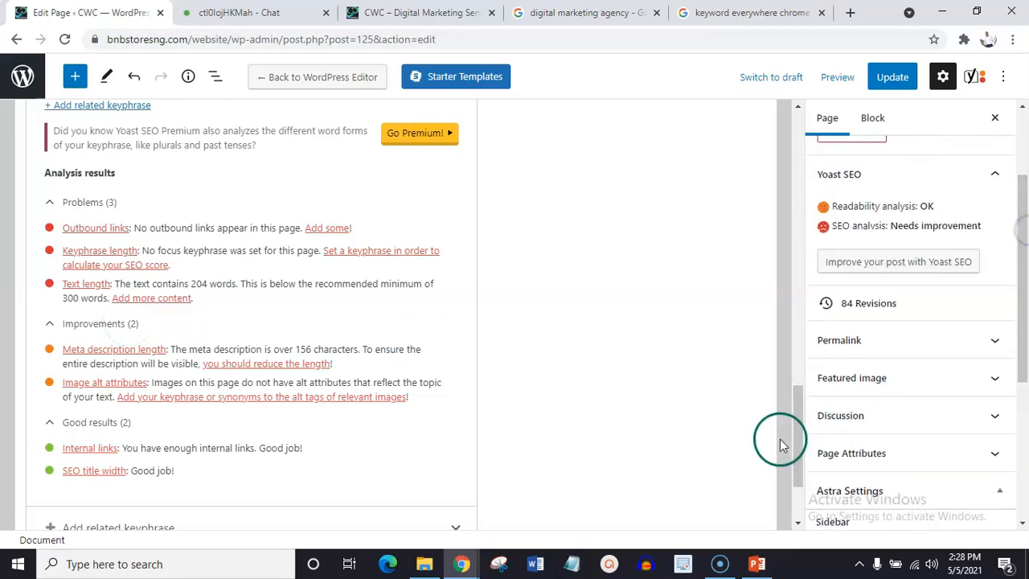
{"action": "left_click_drag", "start_coordinate": [796, 441], "coordinate": [801, 239]}
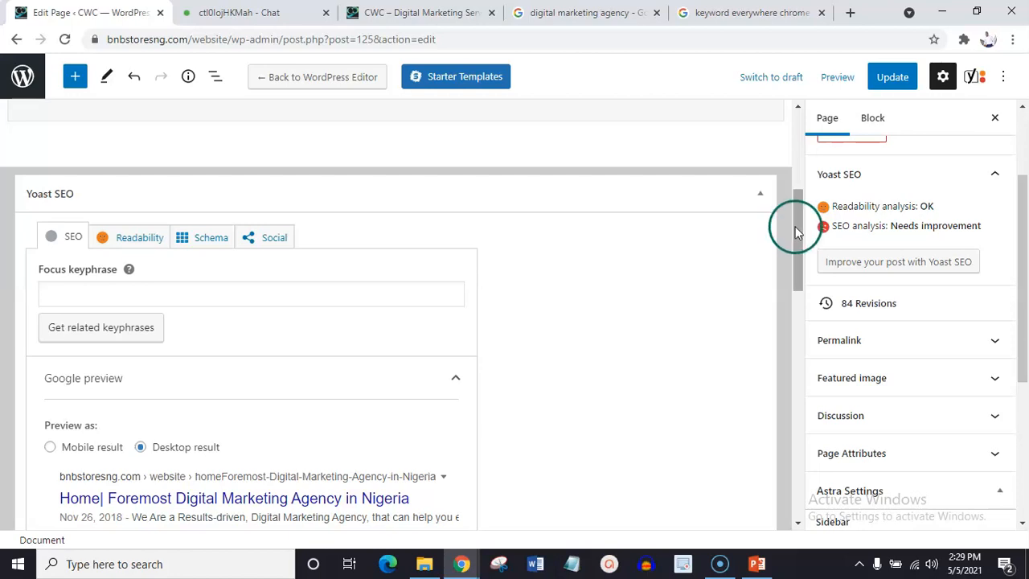